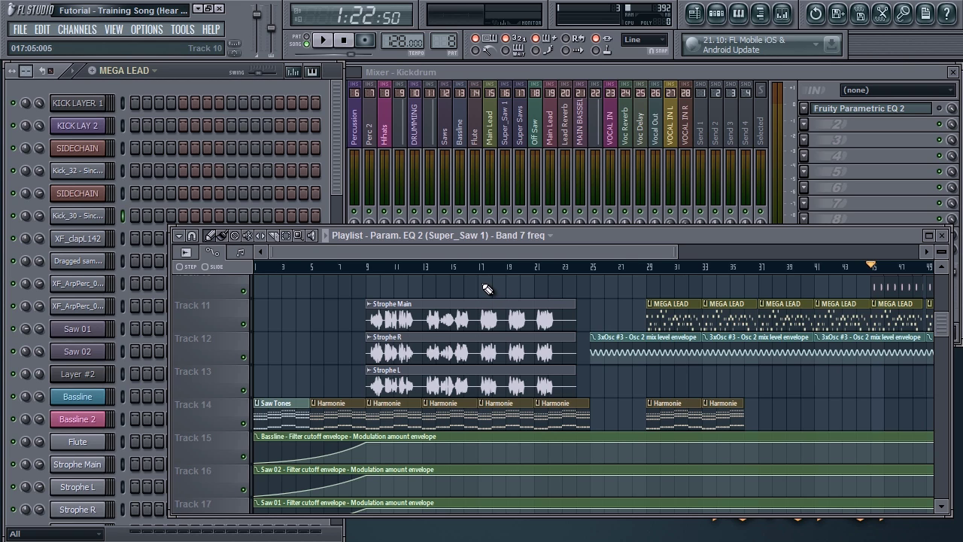
Reposition and narrow the Playlist window to uncover the channel step grid, leaving no playlist clips selected
drag(567, 231, 576, 242)
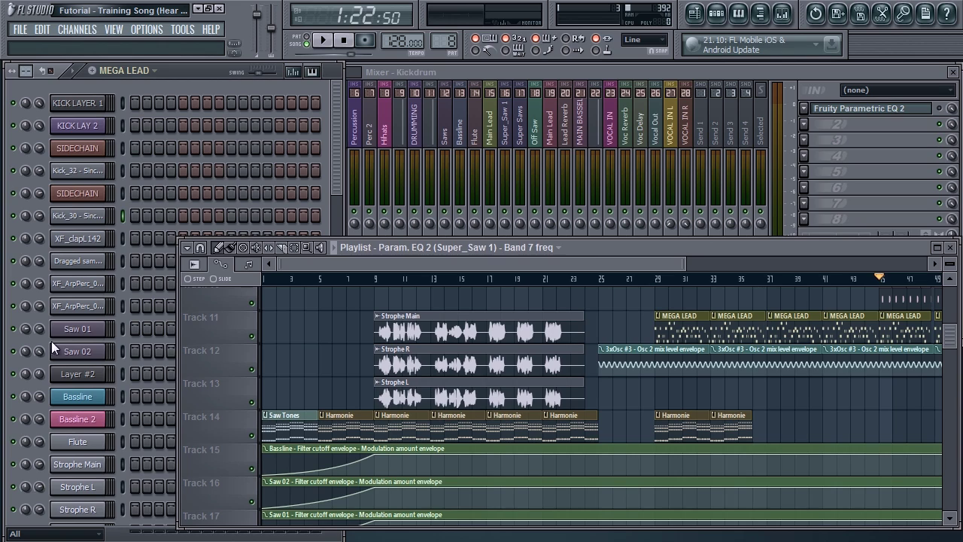
click(580, 304)
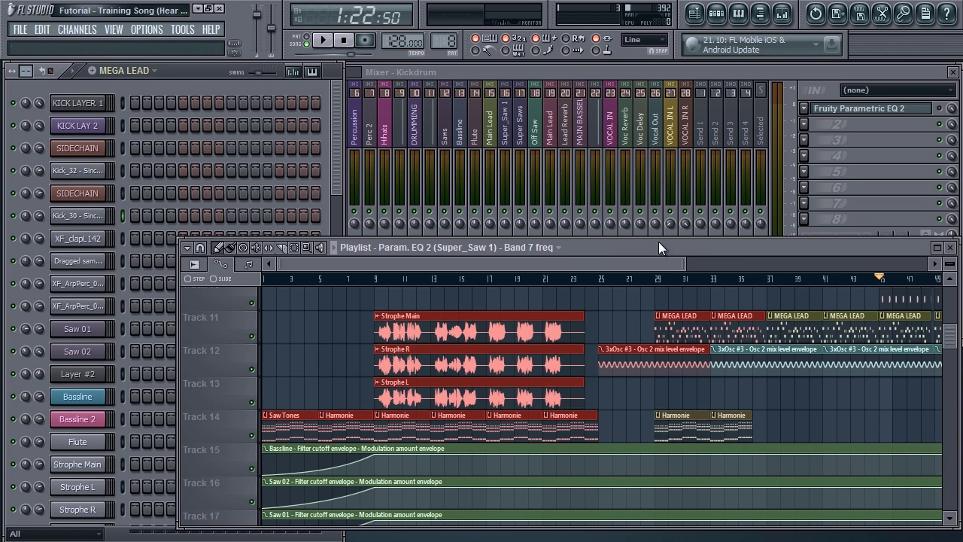
click(573, 309)
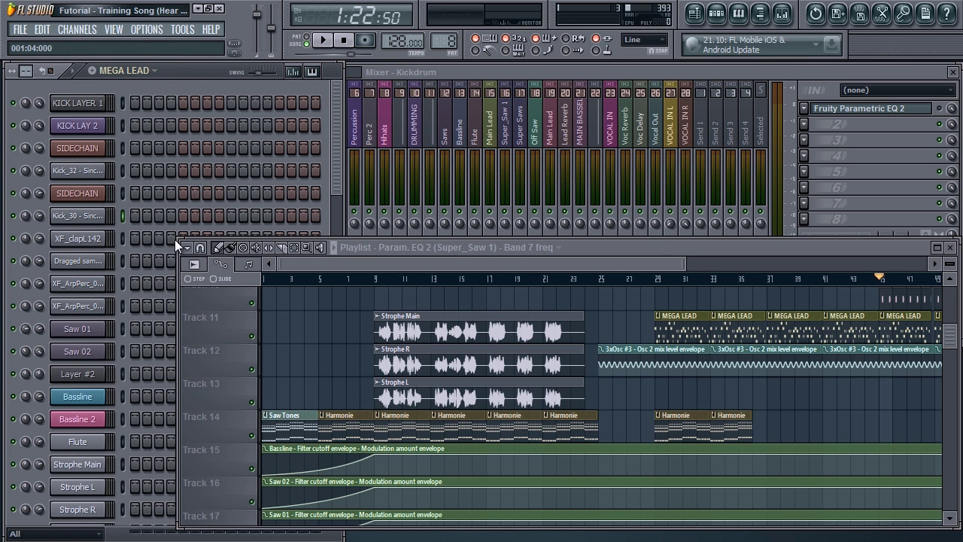
drag(179, 245, 407, 236)
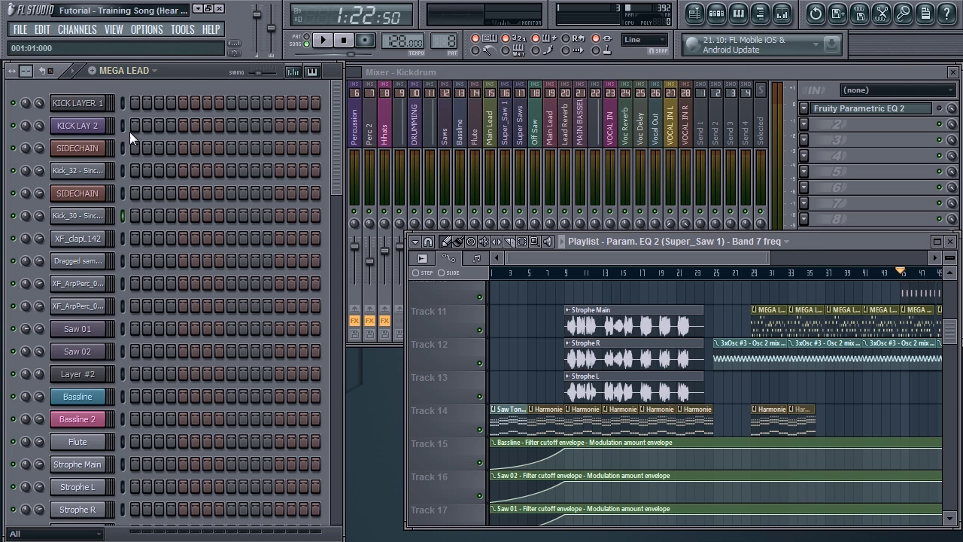
Look through the channel list, inspect the Saw 01 channel's 3x Osc settings, and close them
click(77, 262)
click(77, 267)
scroll(77, 268, down, 3)
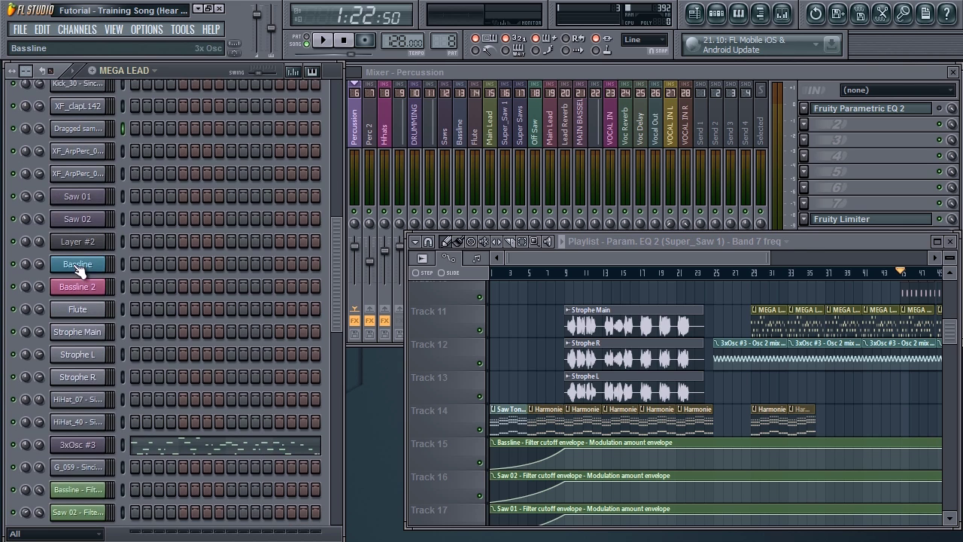
scroll(82, 339, up, 2)
scroll(83, 335, up, 1)
click(85, 263)
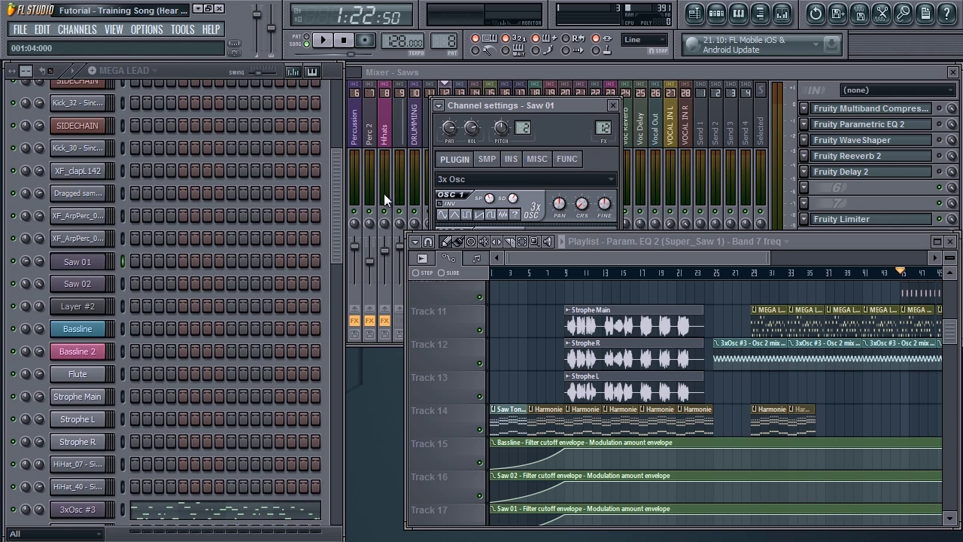
drag(529, 105, 297, 122)
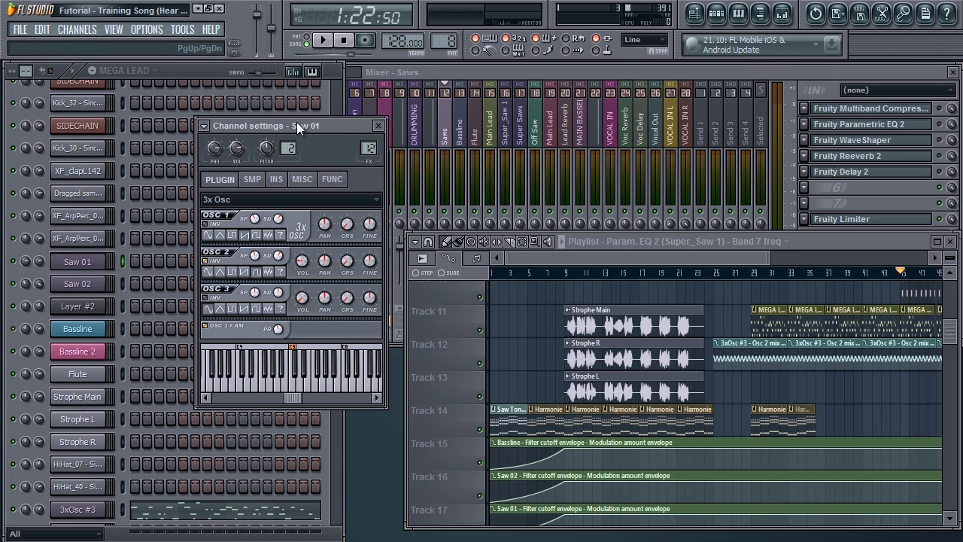
click(379, 127)
Audition the Flute channel's sample in its channel settings and close the settings
click(88, 376)
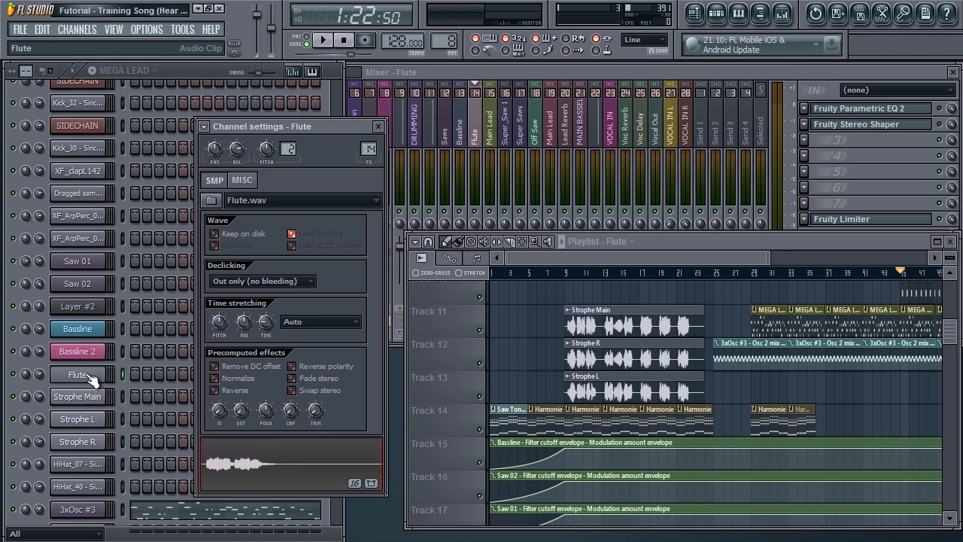
click(296, 471)
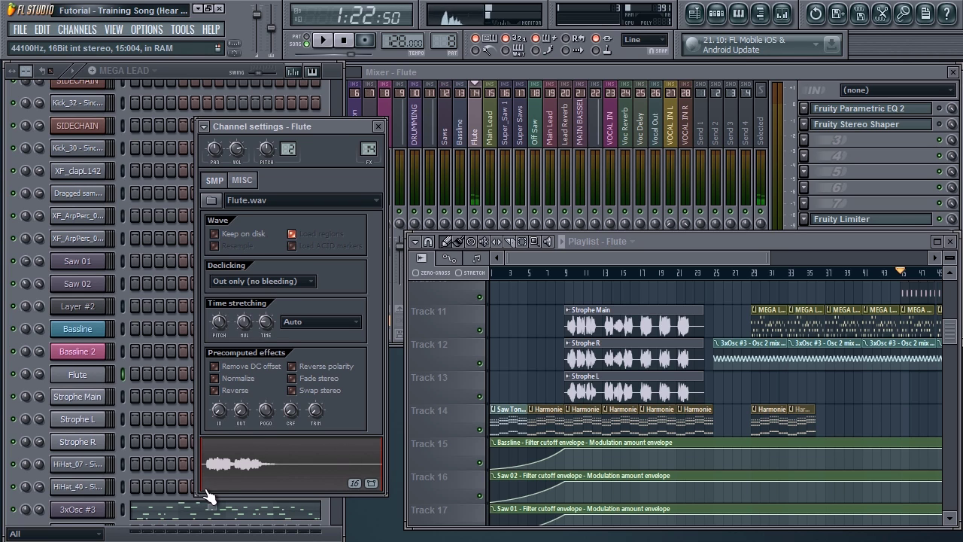
click(378, 127)
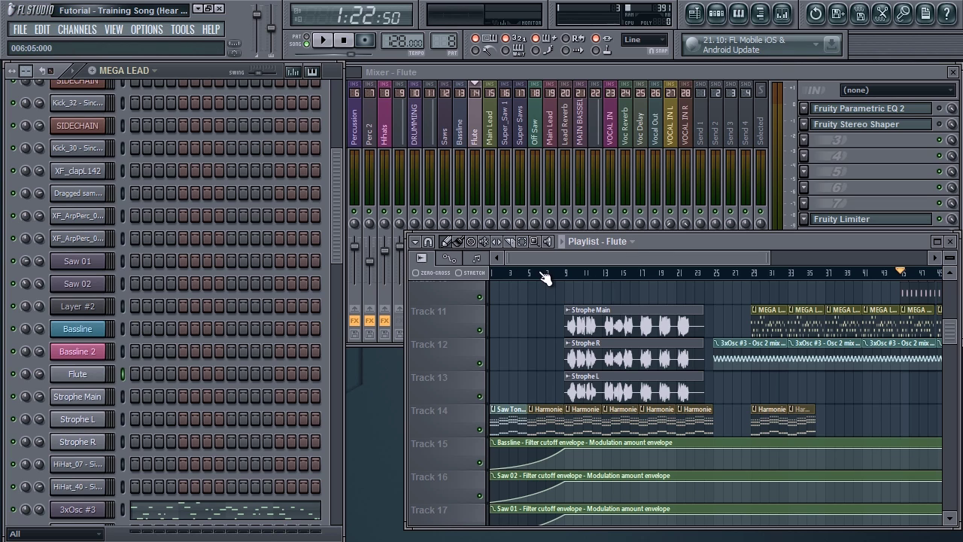
Play the song from bar 9 with the Mixer's first tracks uncovered, and stop playback
drag(541, 273, 569, 275)
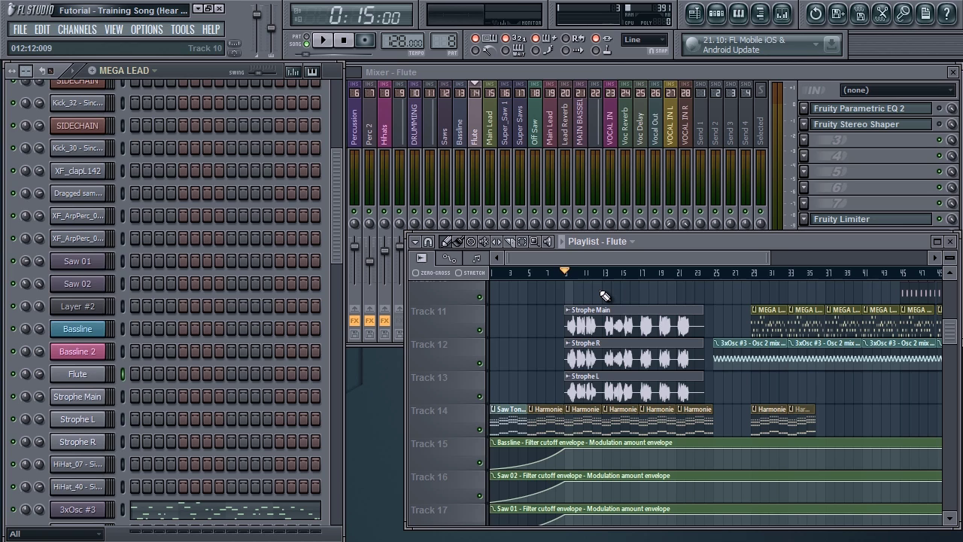
key(space)
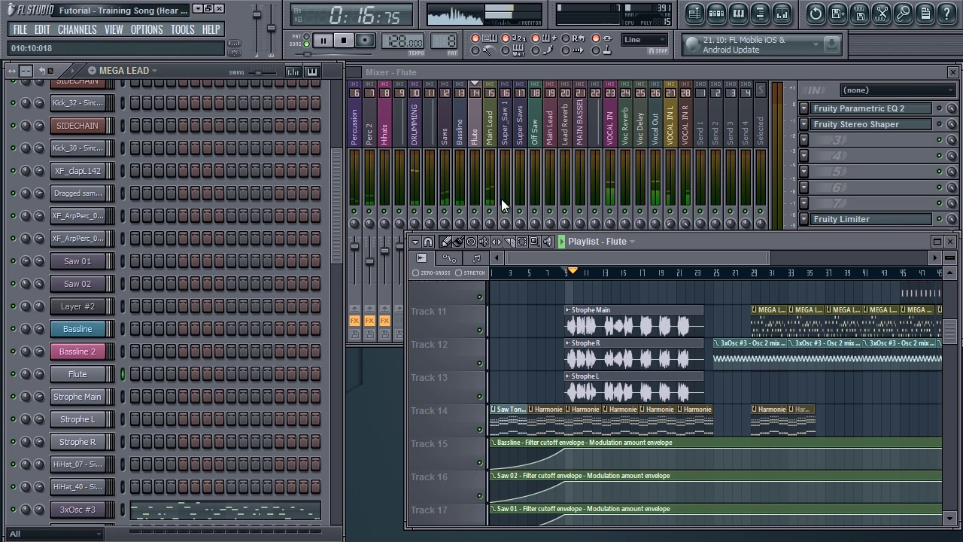
drag(365, 70, 257, 73)
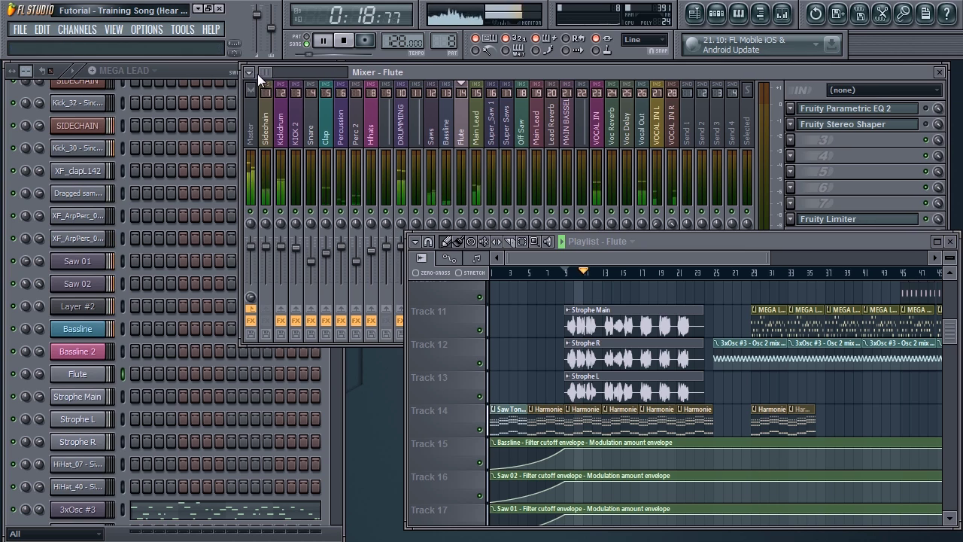
drag(700, 257, 723, 257)
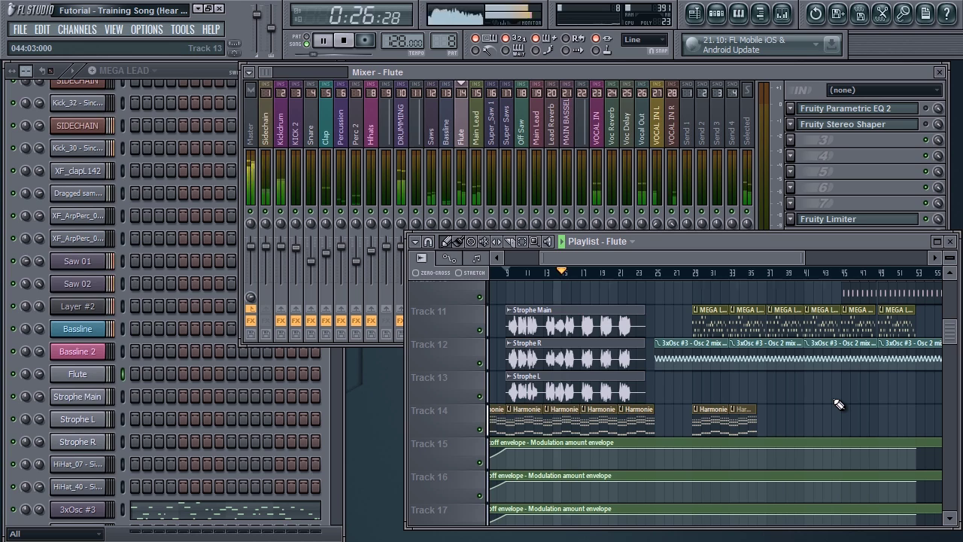
key(space)
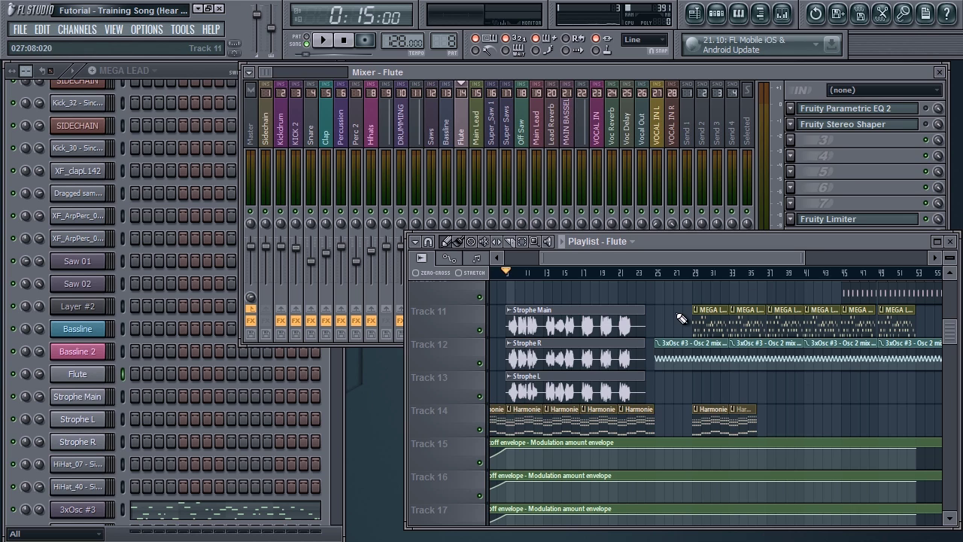
Listen to the song from bar 37, with the Saw Tones and MainPart Bassline clips in view, and stop playback
scroll(673, 314, down, 2)
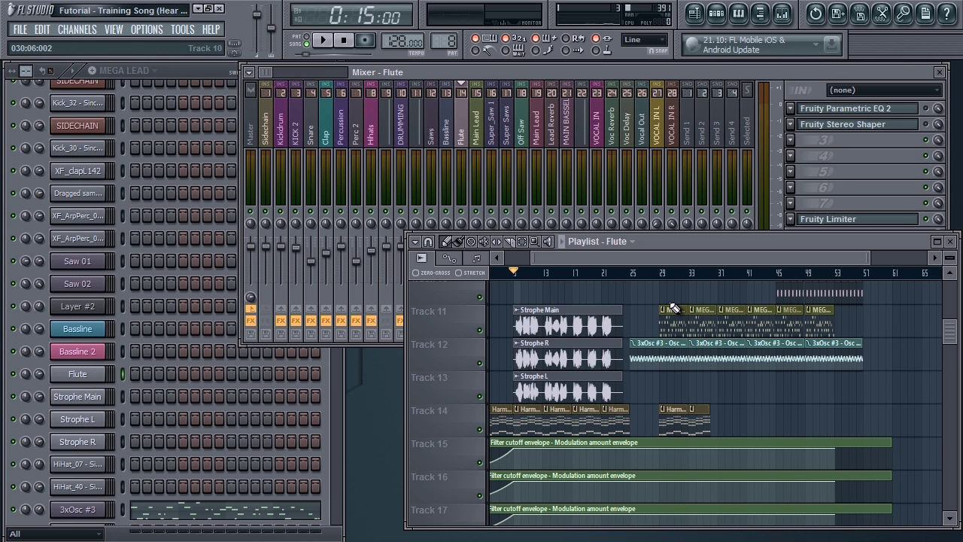
scroll(677, 314, up, 2)
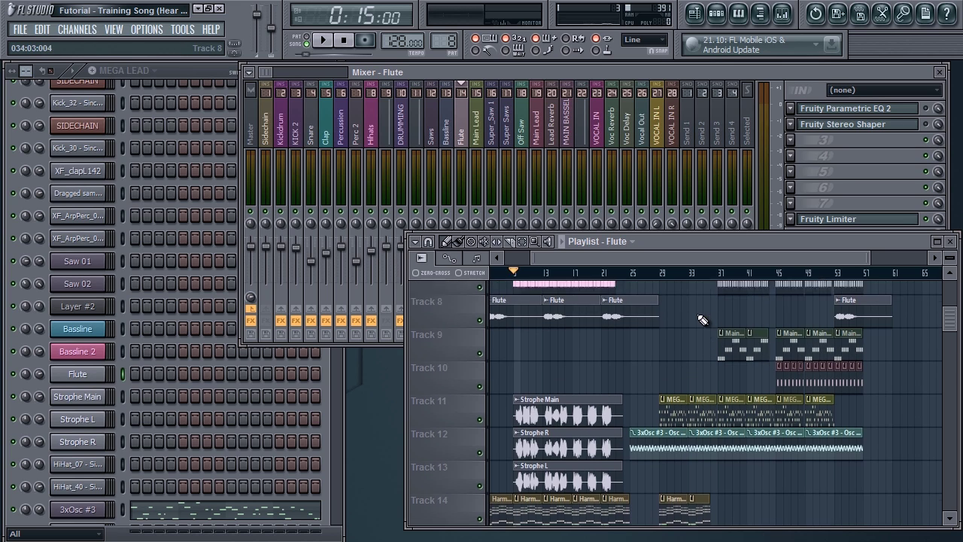
click(718, 273)
scroll(724, 326, up, 3)
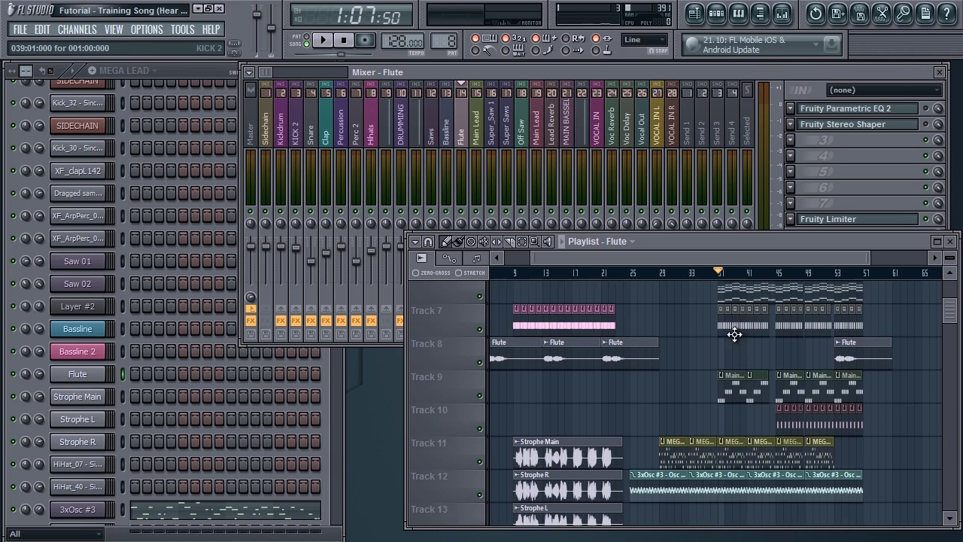
drag(716, 258, 787, 243)
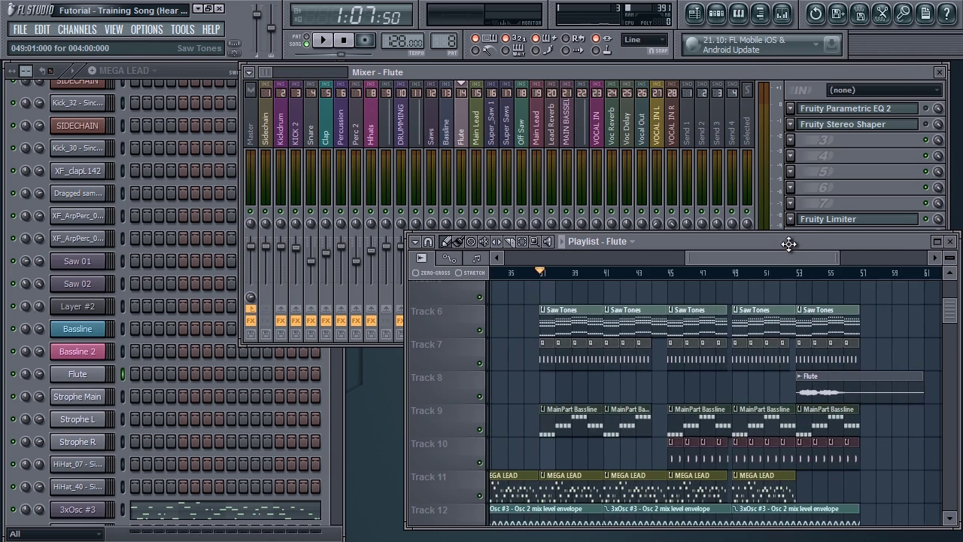
key(space)
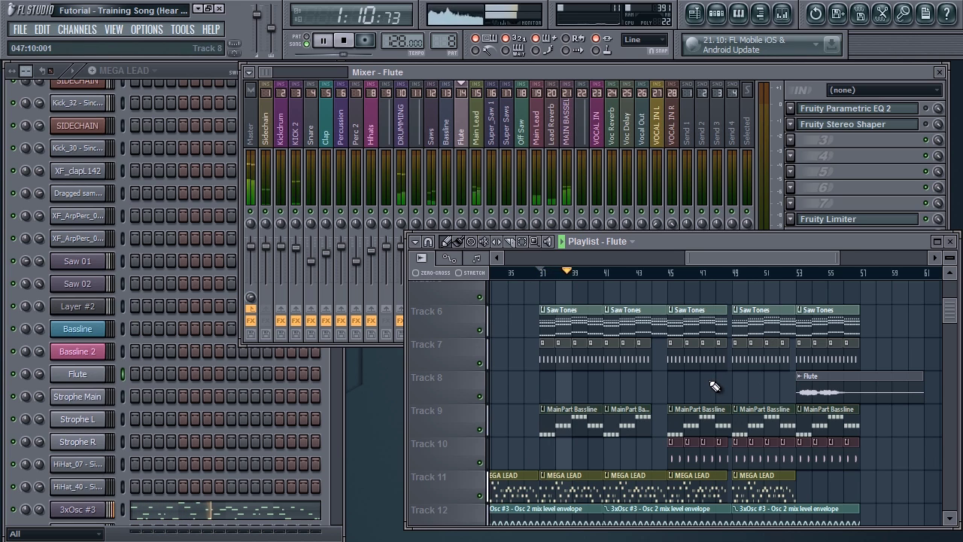
key(space)
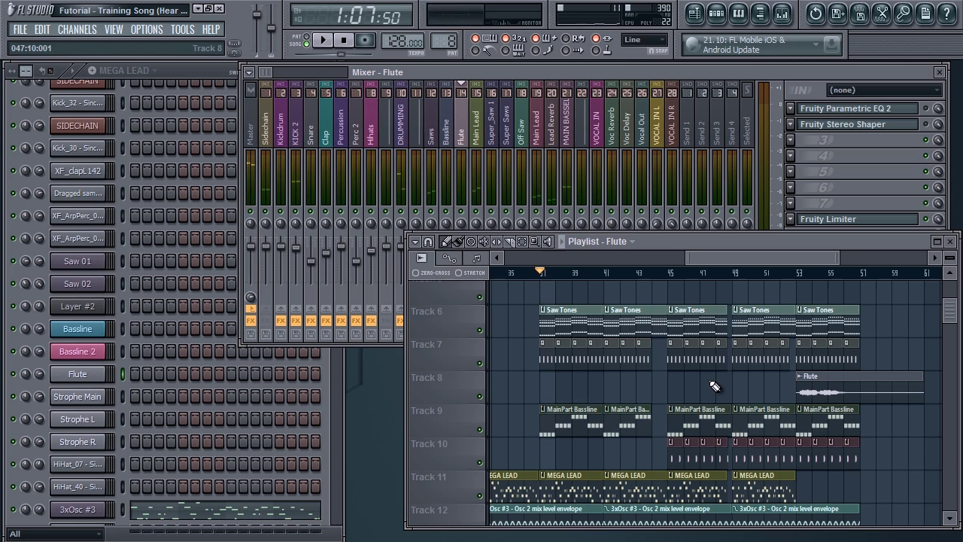
Review the channel list, inspect the Kick_32 sample's channel settings, and uncover its KICK 2 mixer track
click(183, 70)
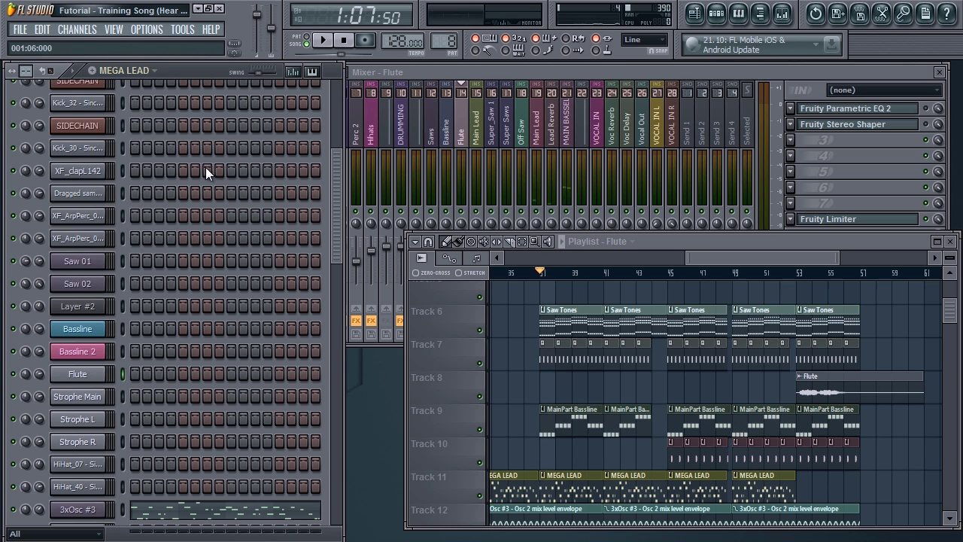
scroll(285, 256, up, 3)
scroll(75, 331, down, 6)
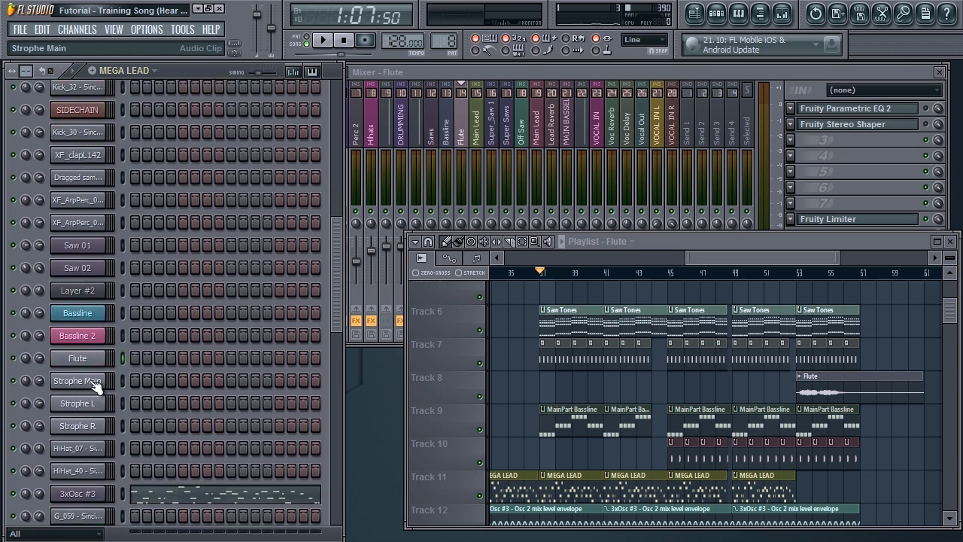
scroll(87, 252, up, 6)
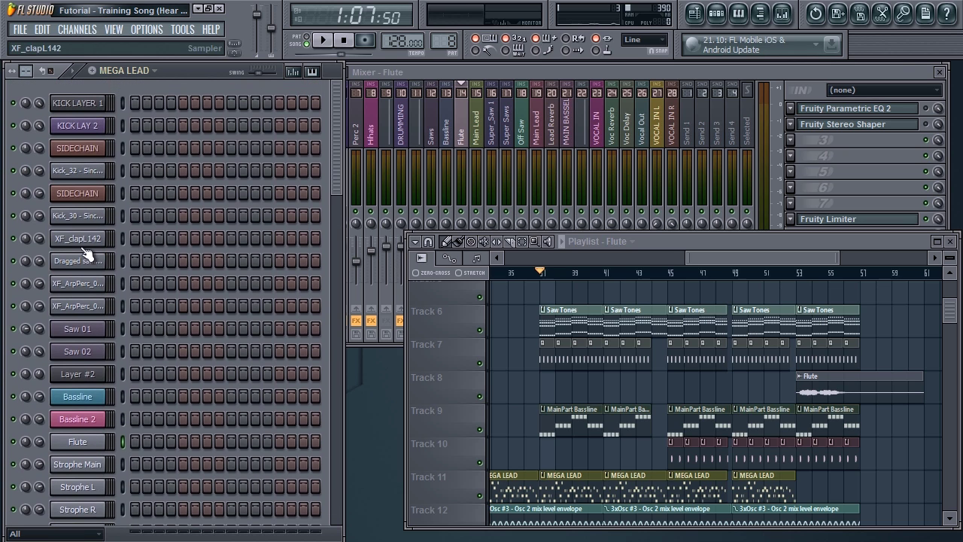
click(497, 73)
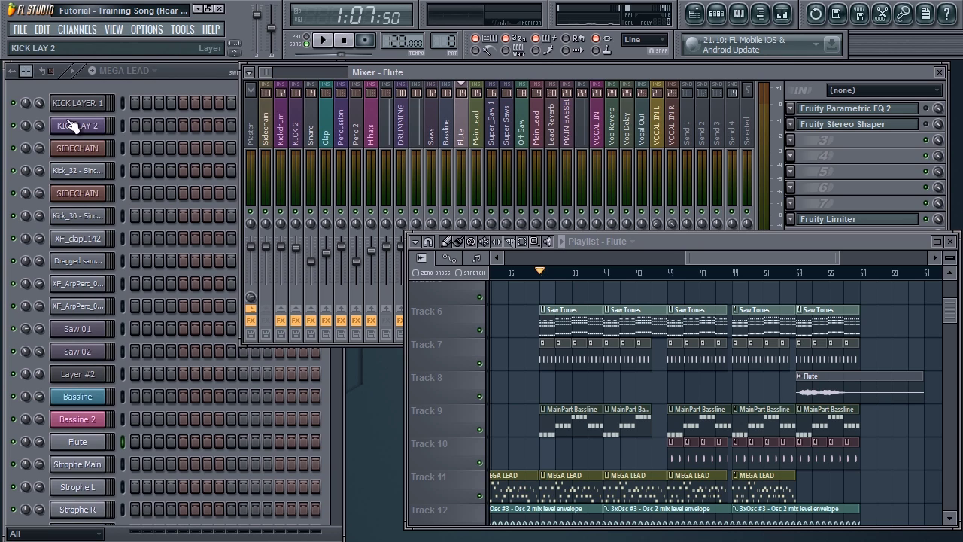
click(97, 171)
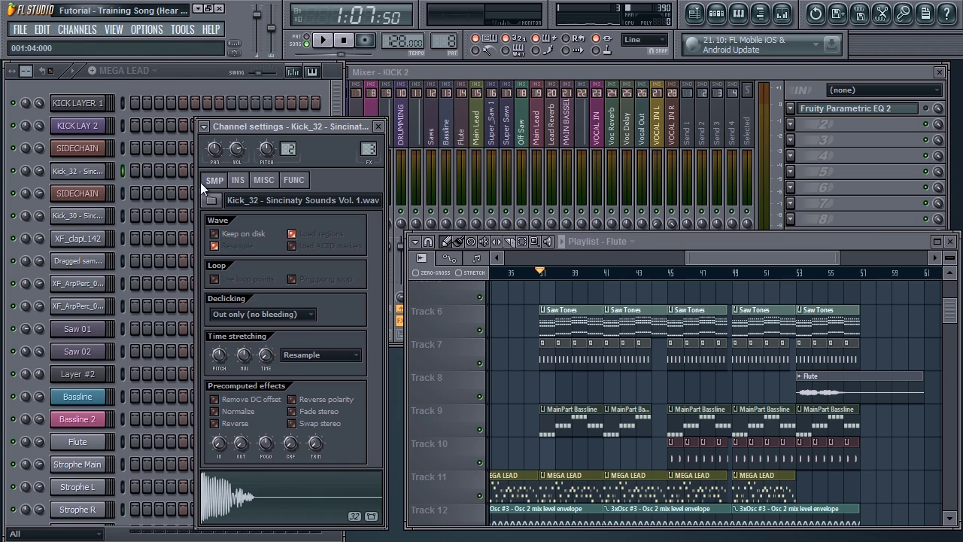
click(378, 126)
click(517, 75)
drag(518, 75, 514, 66)
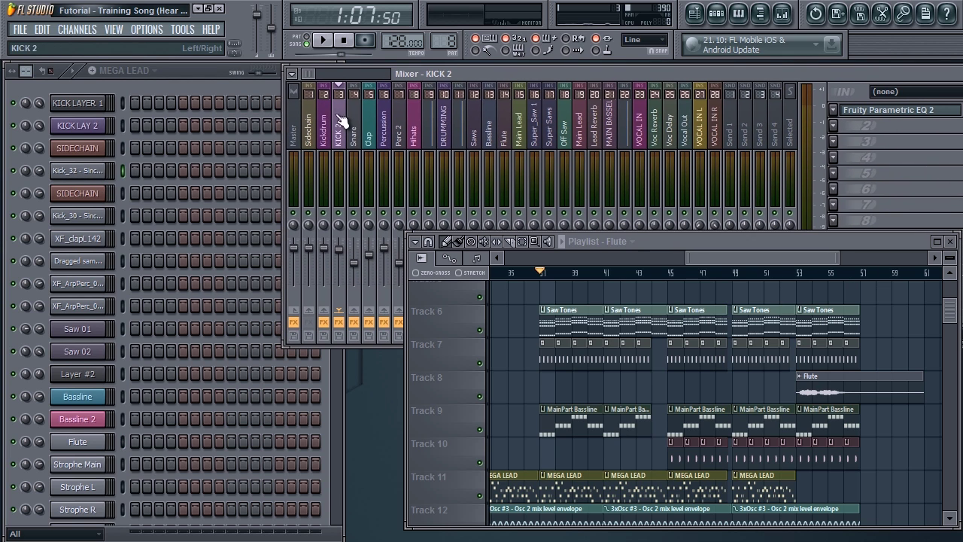
Check the XF_clapL142, Dragged sample and XF_ArpPerc_030 channels and their settings, and close the channel settings
click(78, 239)
click(79, 264)
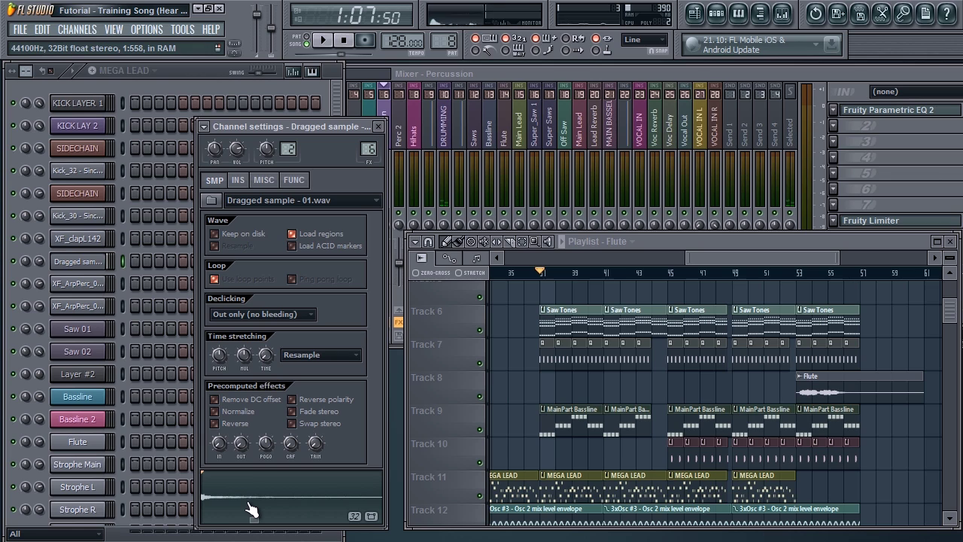
click(79, 285)
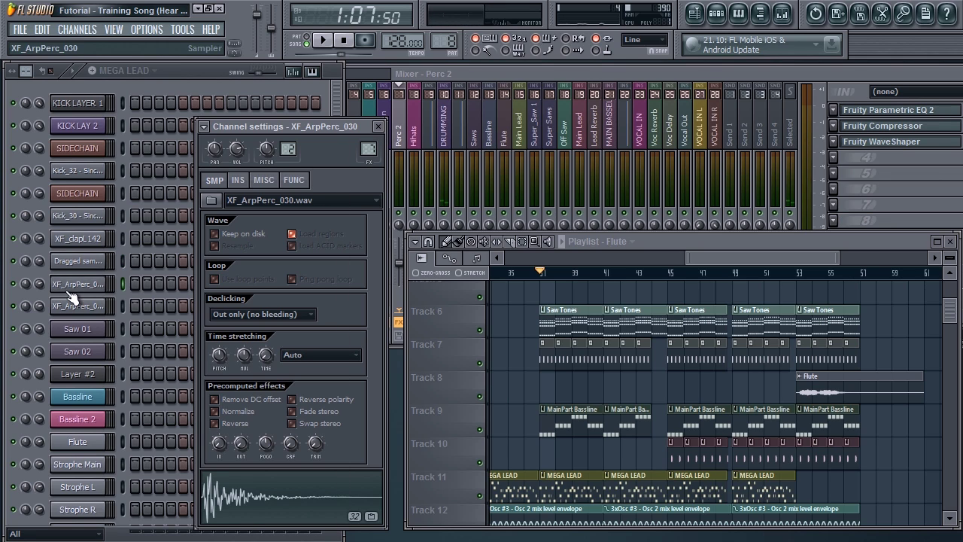
click(378, 125)
Rearrange the Mixer and Playlist windows to examine the effect slots of the Perc 2 and Snare mixer tracks
click(482, 76)
drag(481, 76, 285, 93)
drag(828, 237, 820, 379)
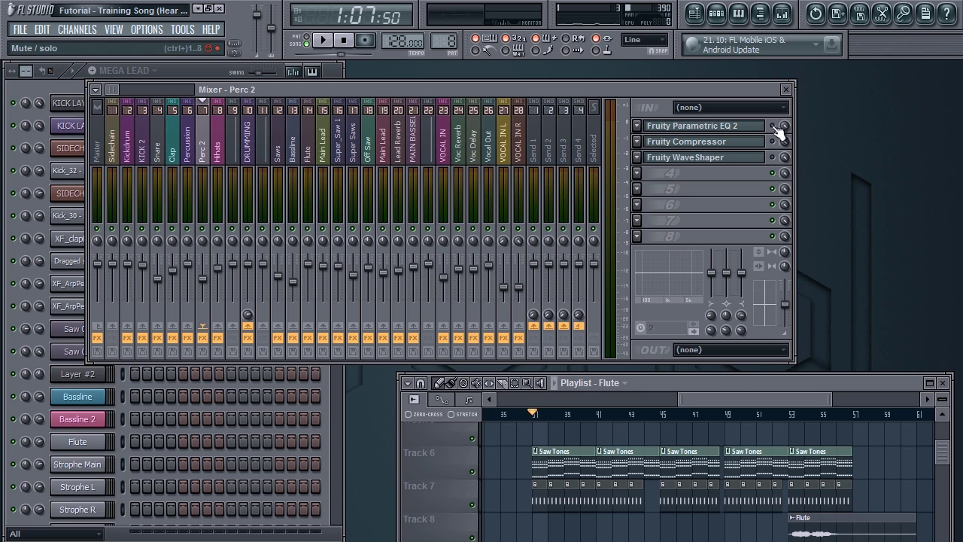
click(156, 159)
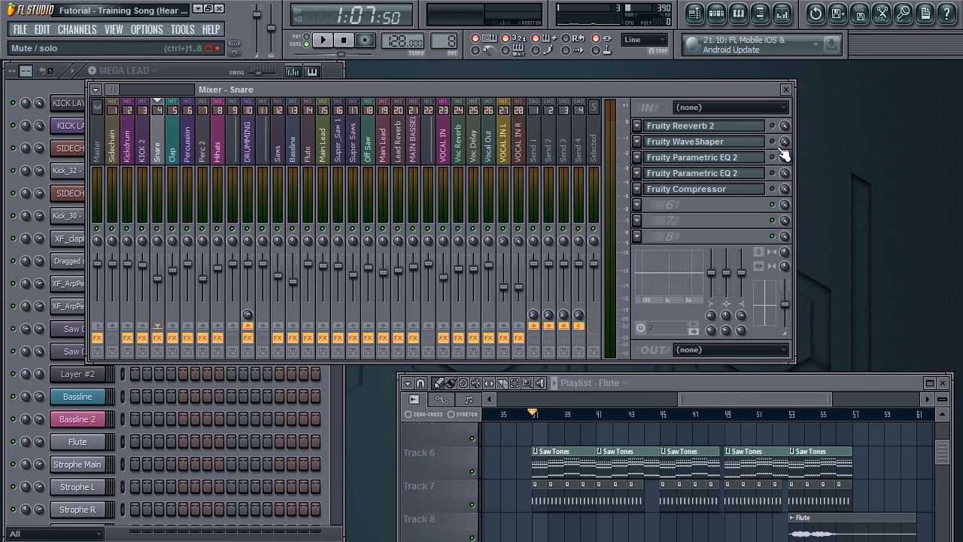
drag(726, 382, 725, 225)
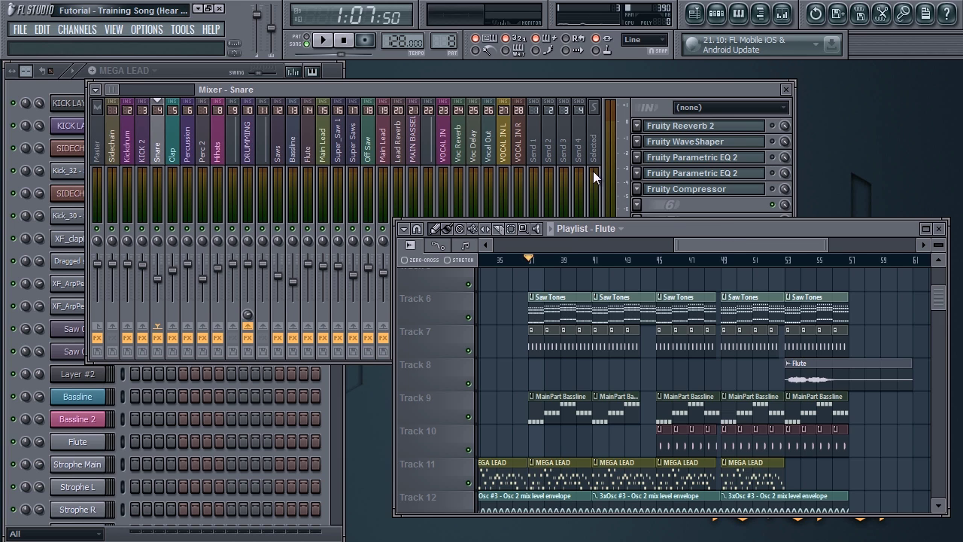
click(20, 29)
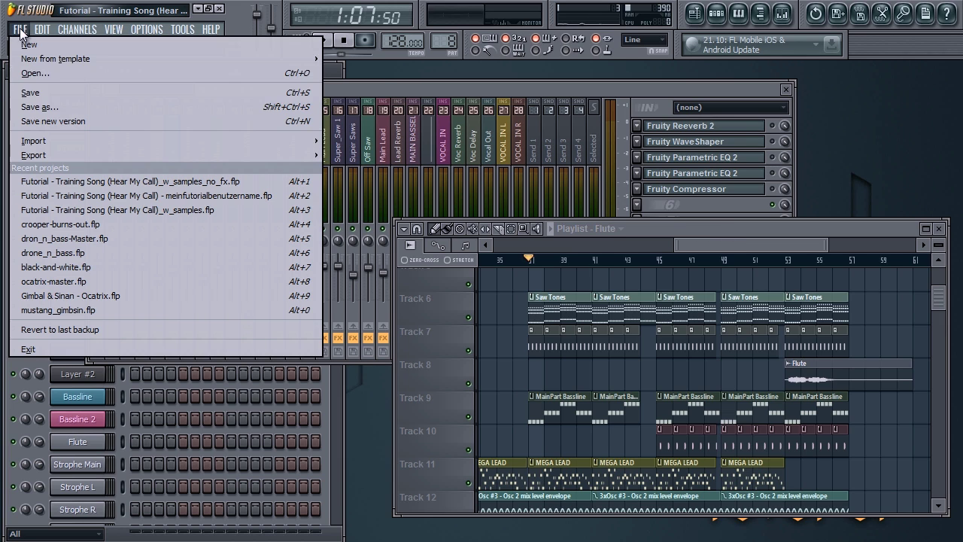
click(48, 108)
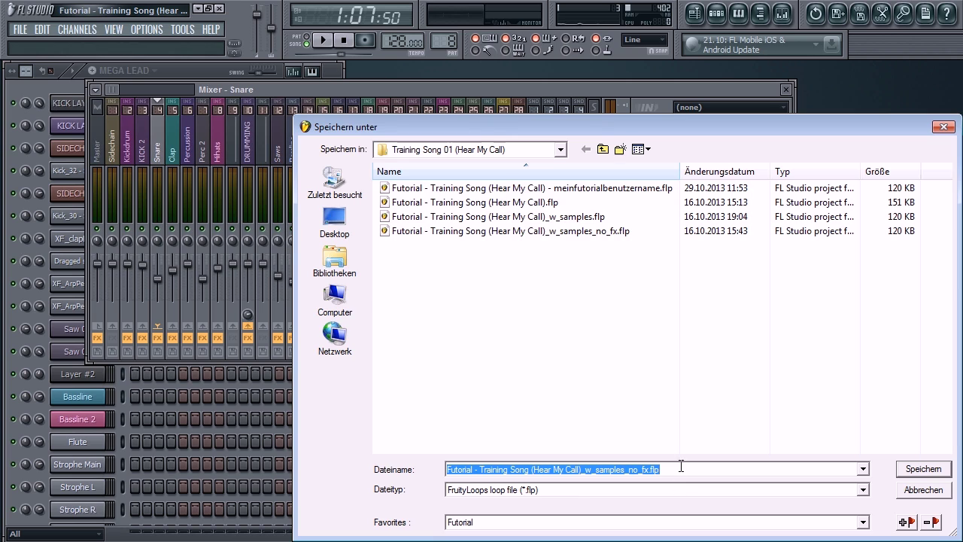
click(679, 467)
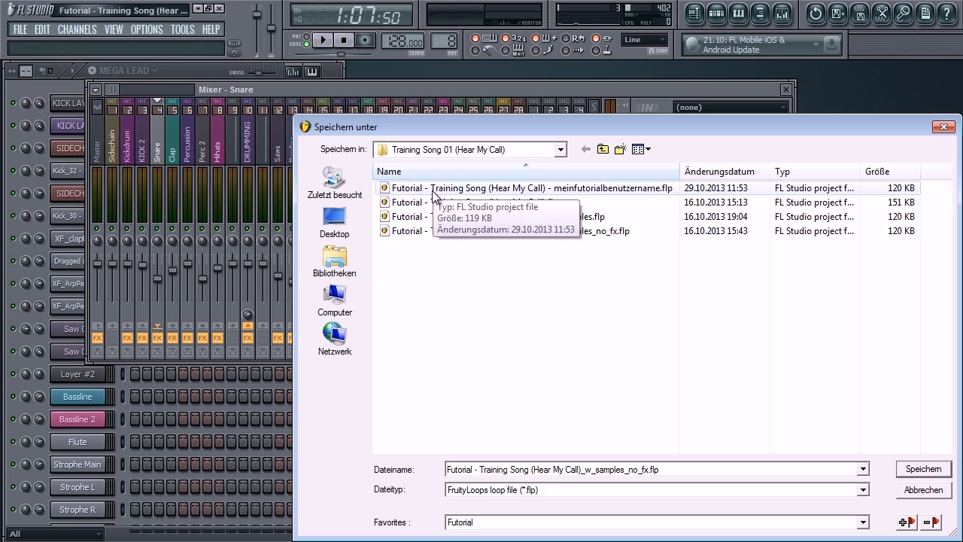
click(539, 189)
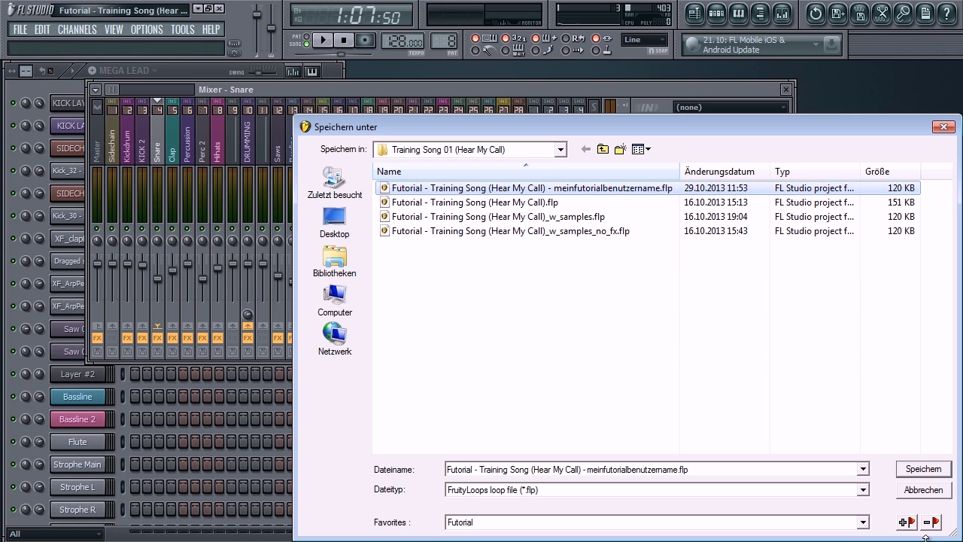
click(923, 490)
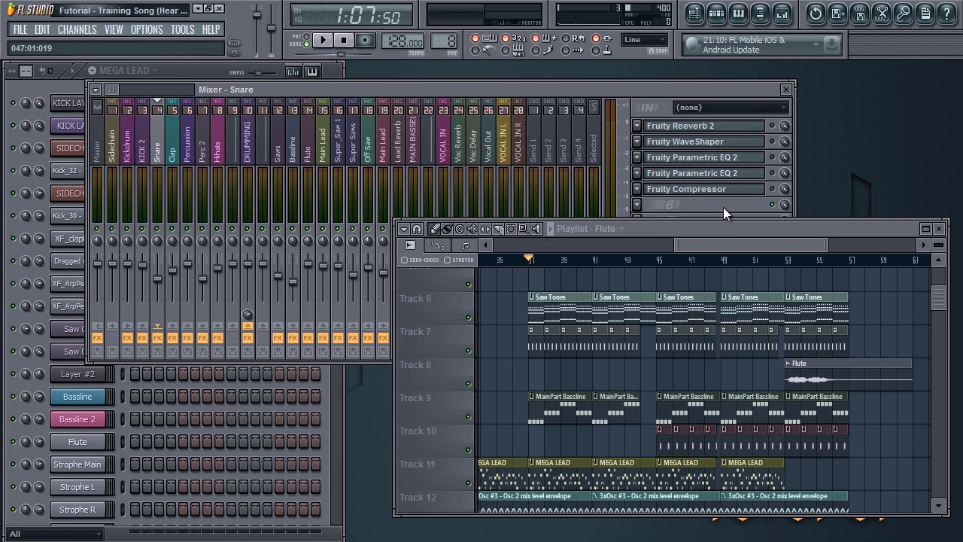
Uncover the channel list beside the Mixer and survey the playlist's vocal, harmony and envelope clips on tracks 9 to 15
drag(467, 90, 627, 90)
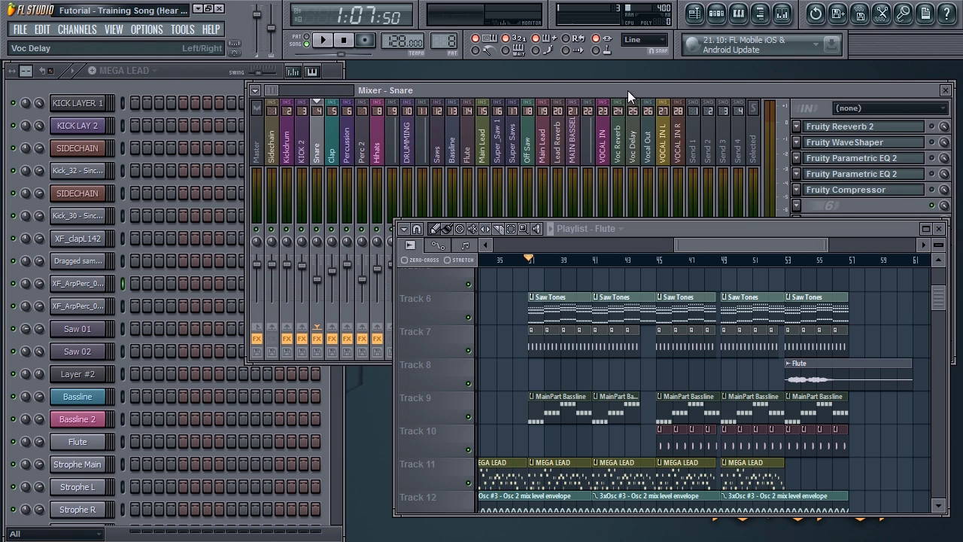
key(F6)
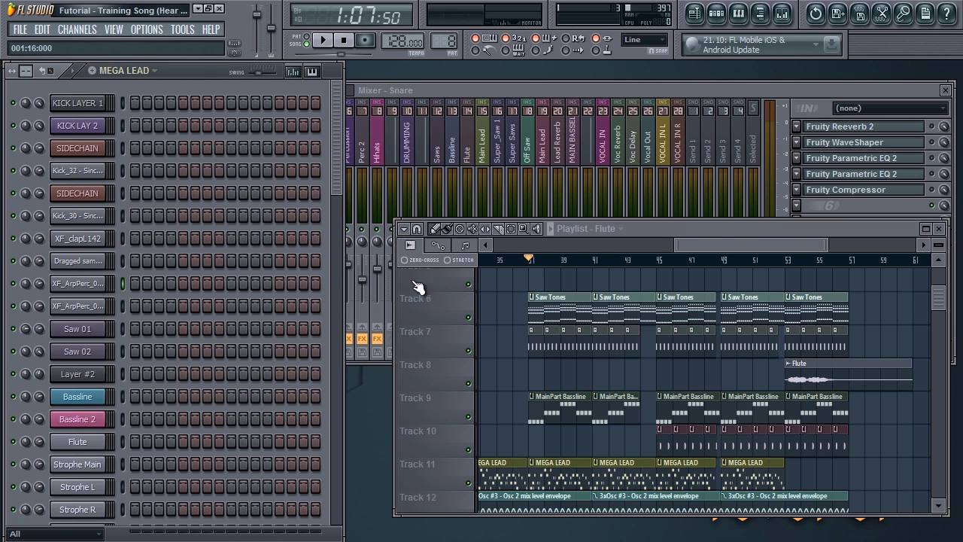
drag(696, 244, 661, 246)
scroll(622, 299, down, 5)
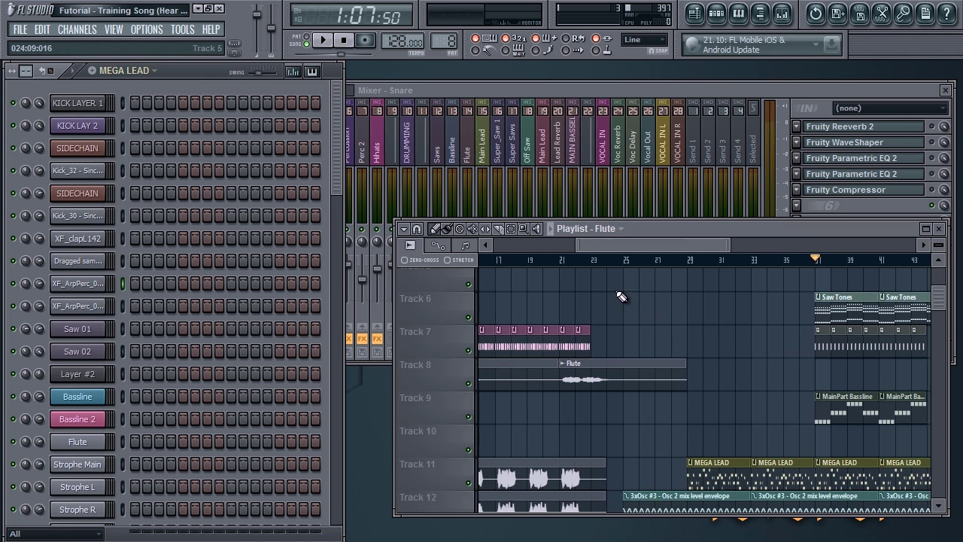
scroll(674, 297, down, 3)
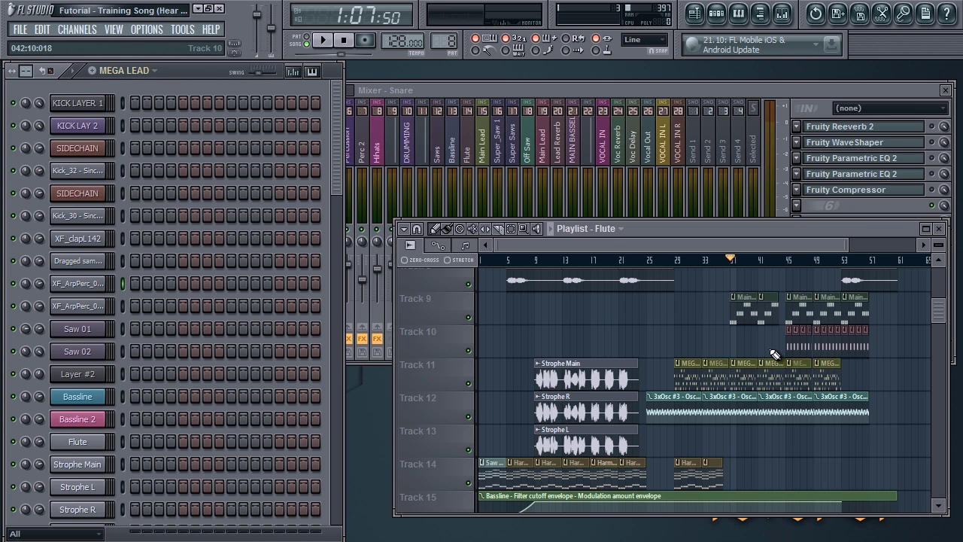
scroll(745, 316, up, 3)
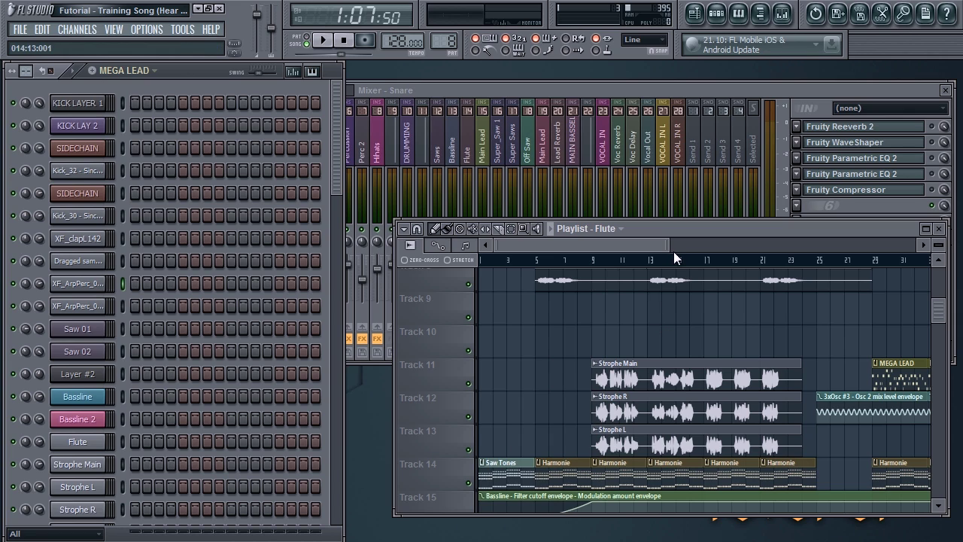
Arrange the Mixer above a shortened Playlist so all mixer tracks and effect slots are uncovered and the whole song fits the playlist's width
drag(676, 231, 675, 171)
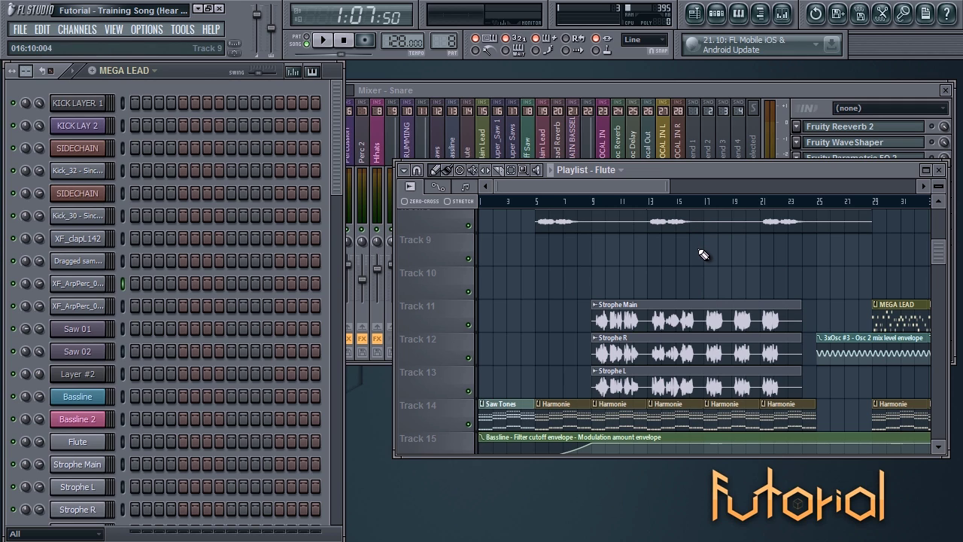
drag(681, 89, 680, 71)
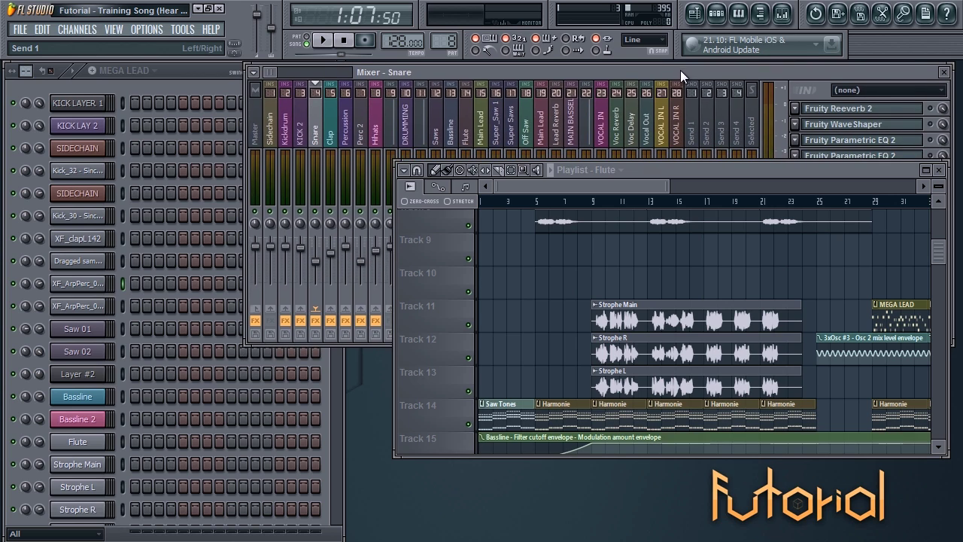
drag(711, 170, 709, 255)
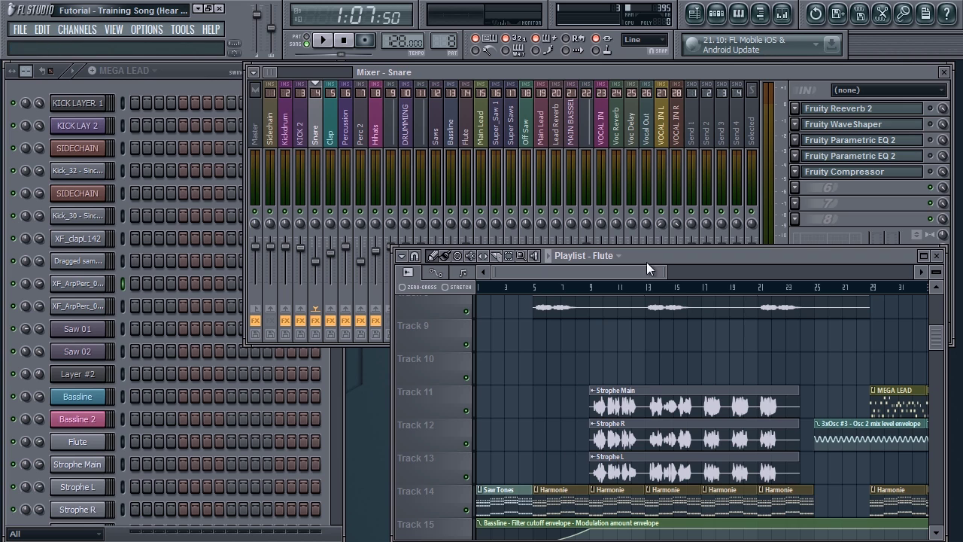
drag(664, 270, 862, 269)
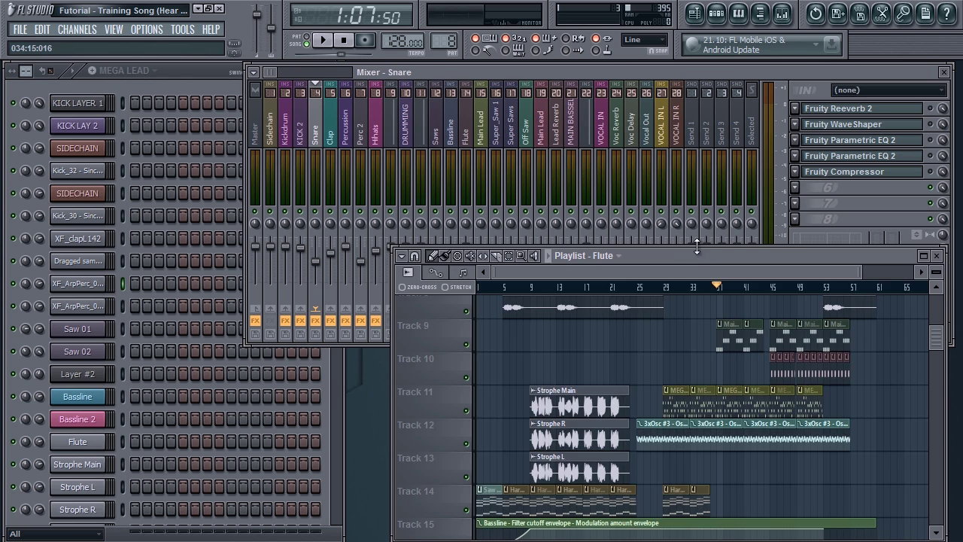
drag(697, 246, 718, 353)
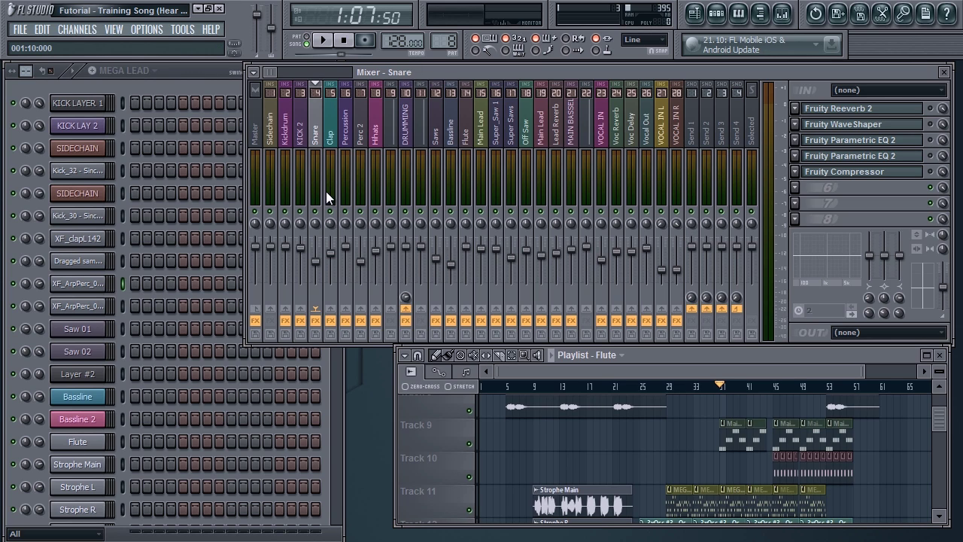
Check the effect slots of the Kickdrum, KICK 2, Clap and Snare mixer tracks
click(276, 147)
click(286, 139)
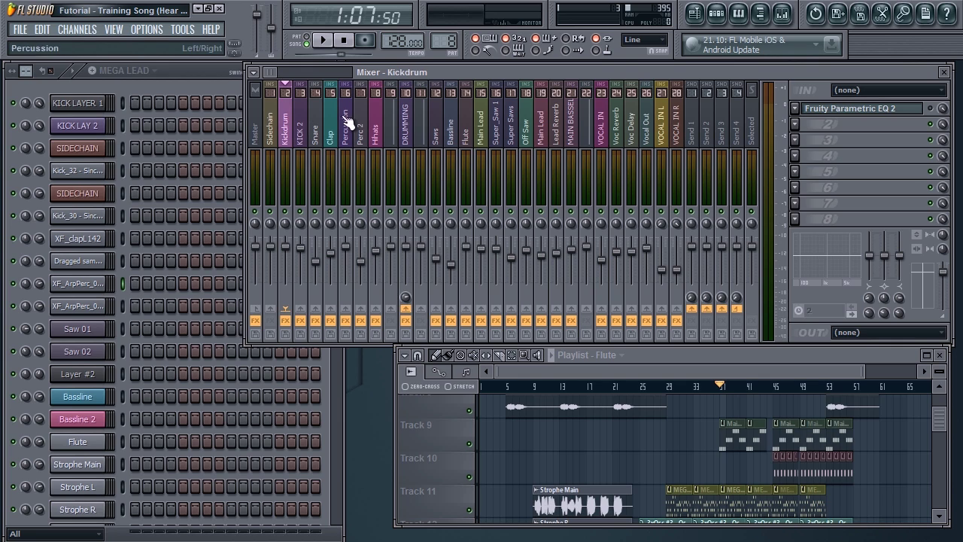
click(300, 133)
click(328, 134)
click(315, 134)
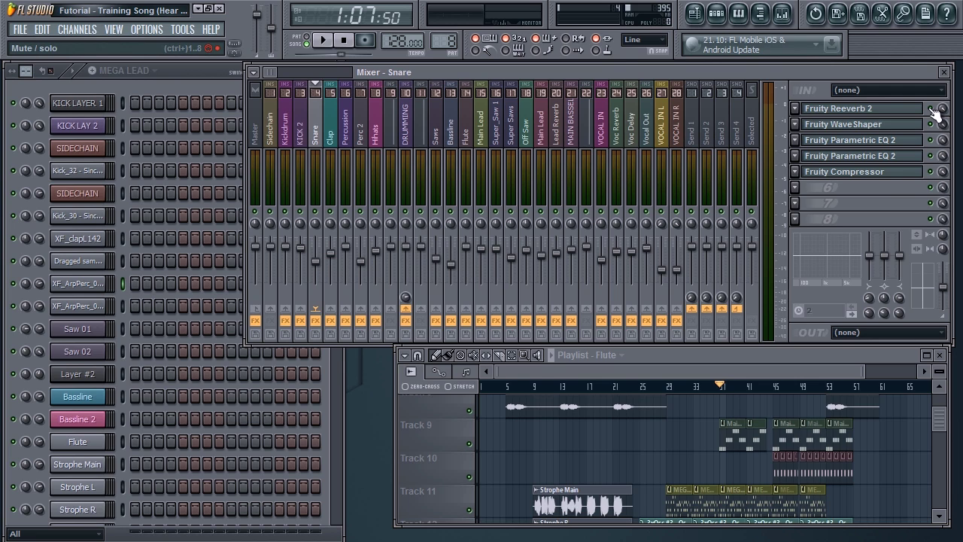
Inspect both Fruity Parametric EQ 2 effects on the Snare track and close the one in slot 3
click(876, 111)
click(877, 113)
click(874, 144)
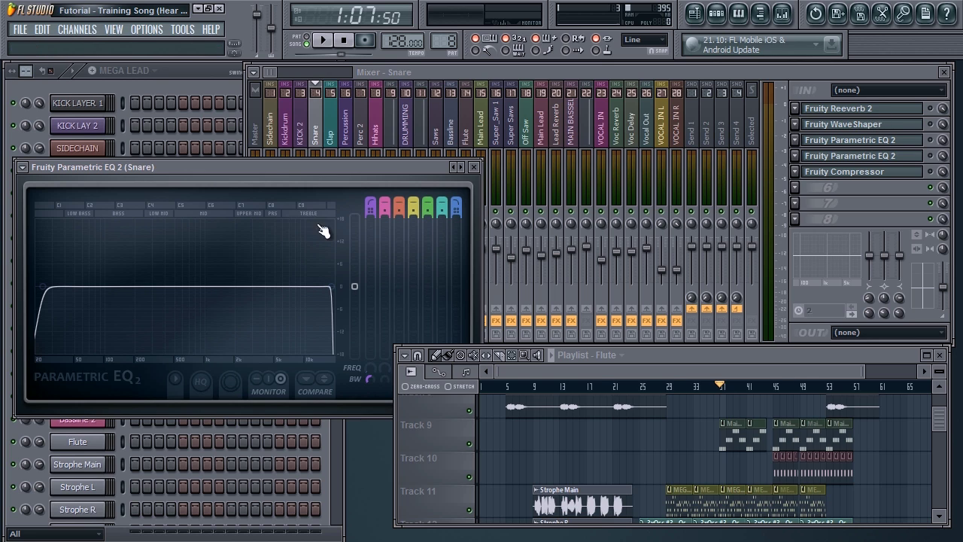
drag(324, 166, 370, 104)
click(900, 156)
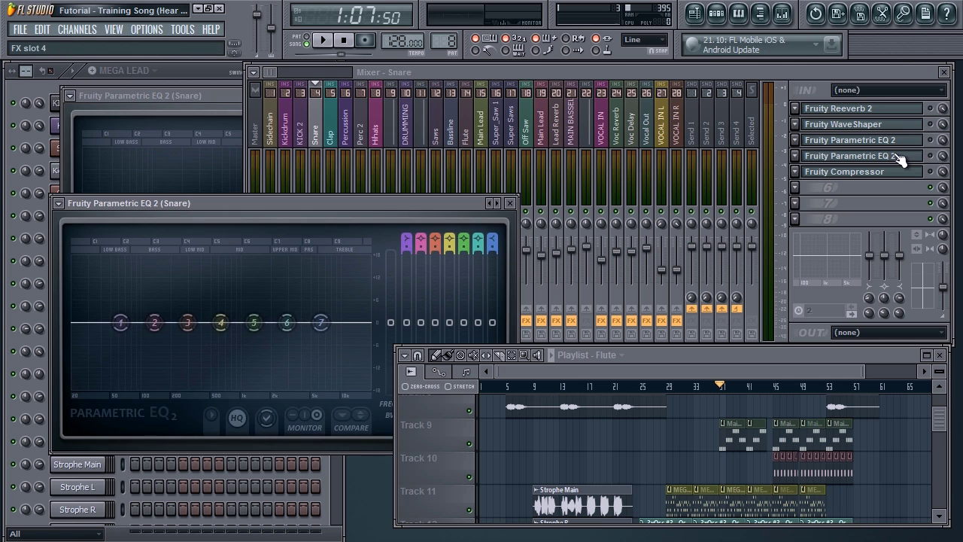
click(197, 98)
click(520, 95)
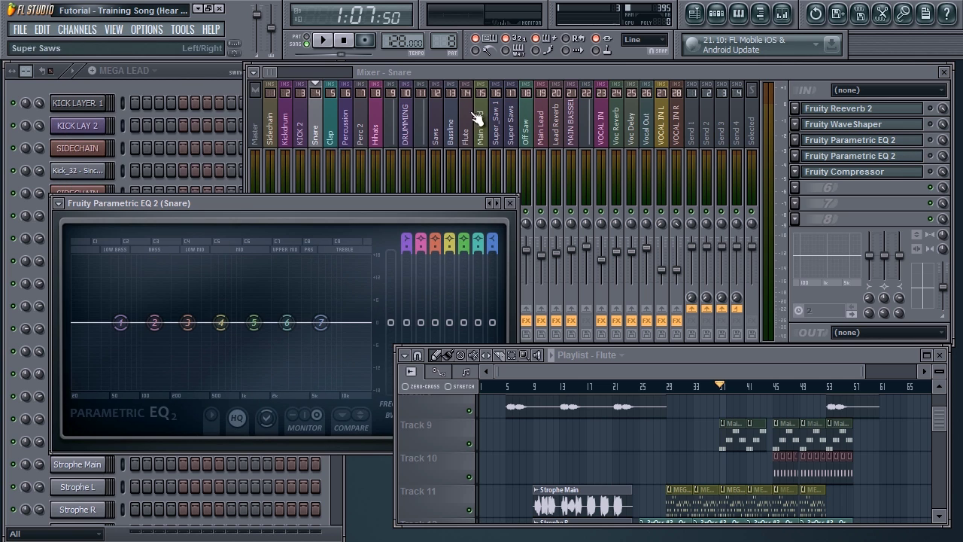
Load the Default preset in the Snare track's slot 4 Fruity Parametric EQ 2 and close its window
drag(282, 206, 450, 85)
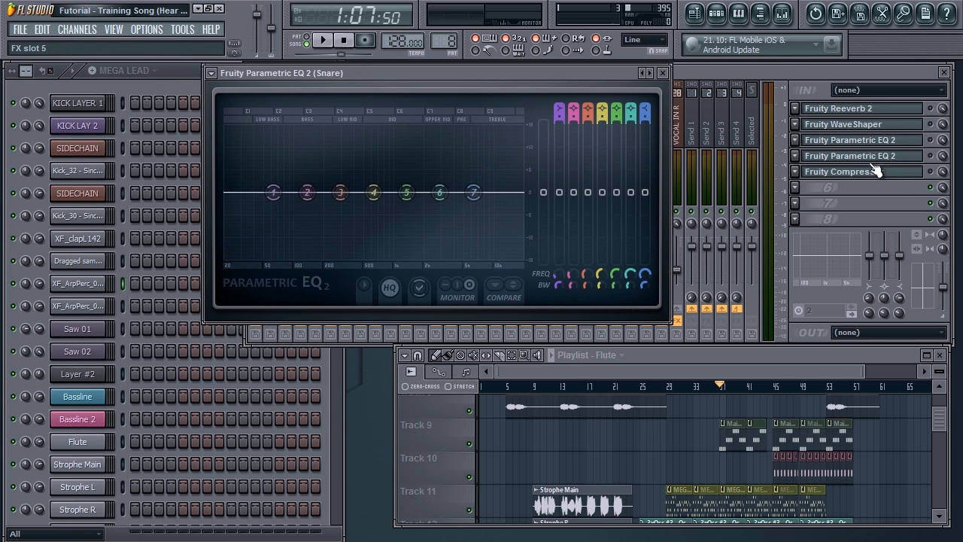
click(823, 155)
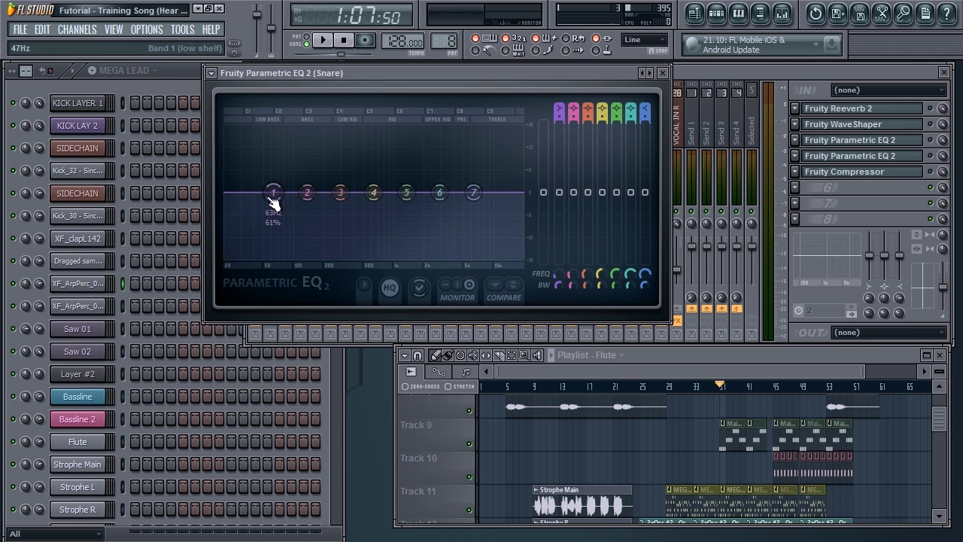
right_click(645, 72)
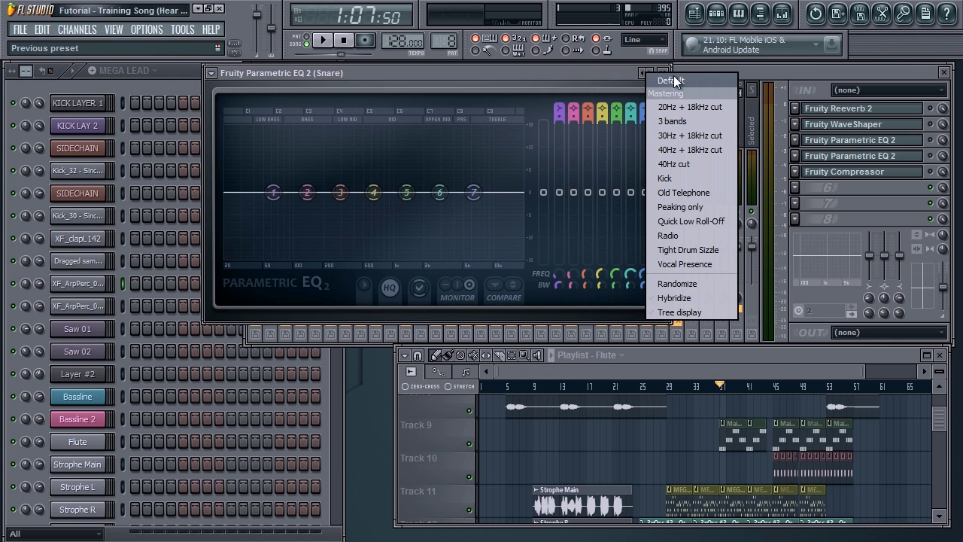
click(675, 78)
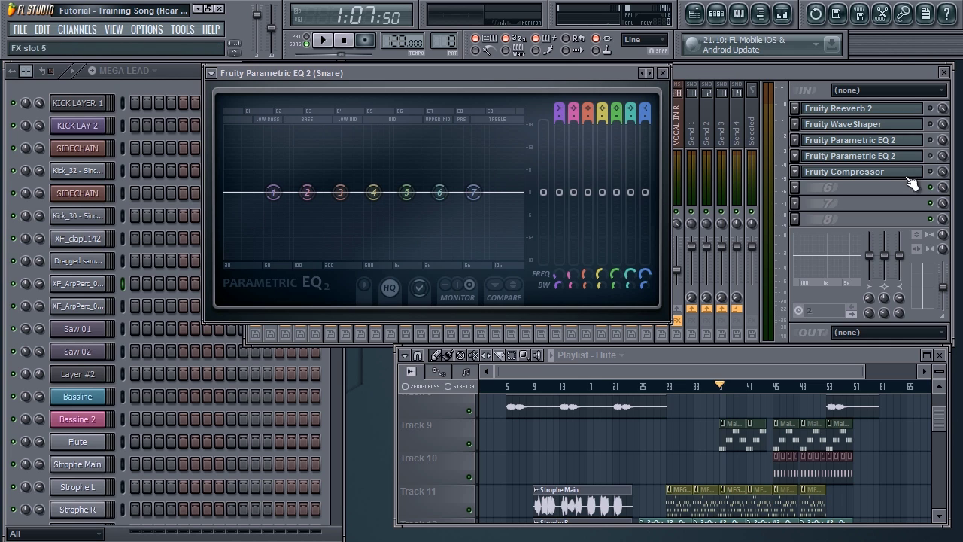
click(937, 160)
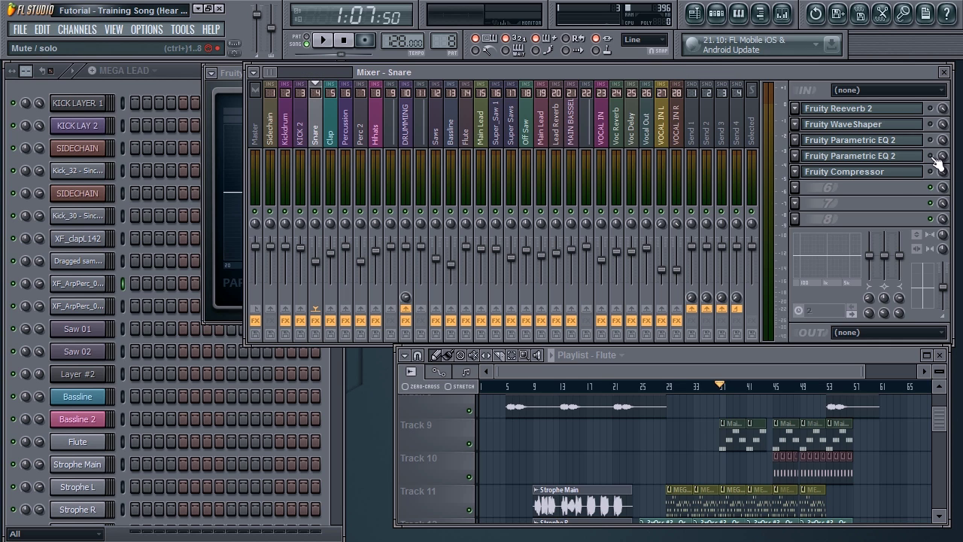
click(921, 159)
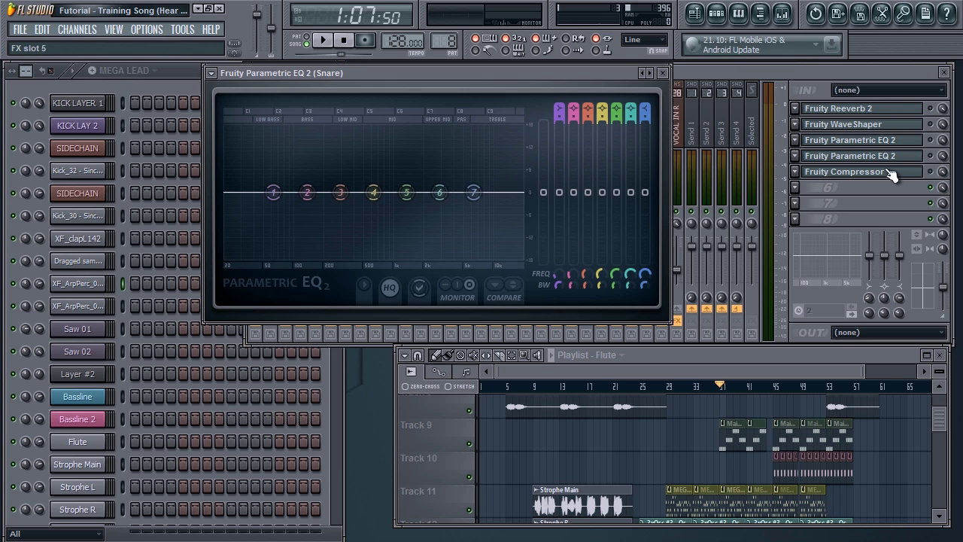
click(662, 73)
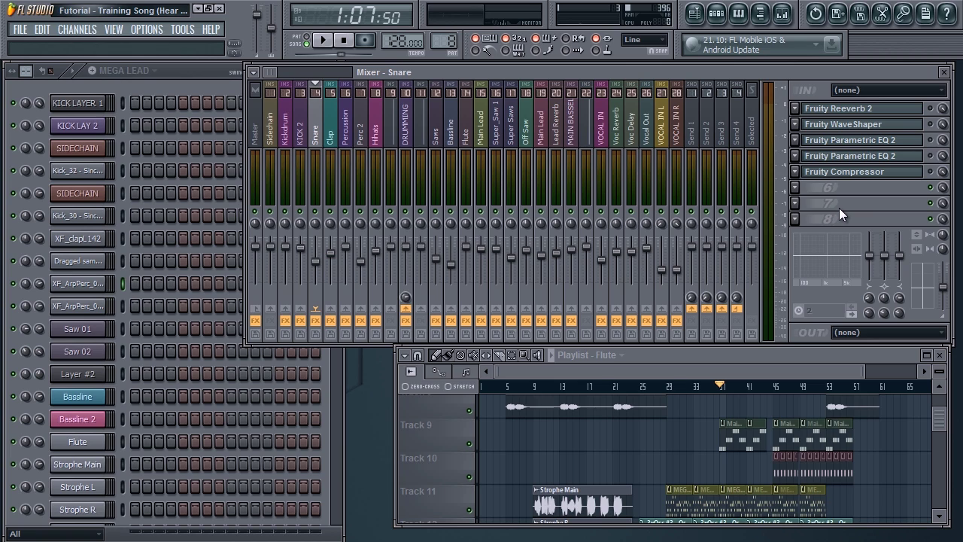
Maximize the Playlist to look over the song's full arrangement, and restore it to a smaller window
drag(619, 362, 613, 314)
double_click(613, 312)
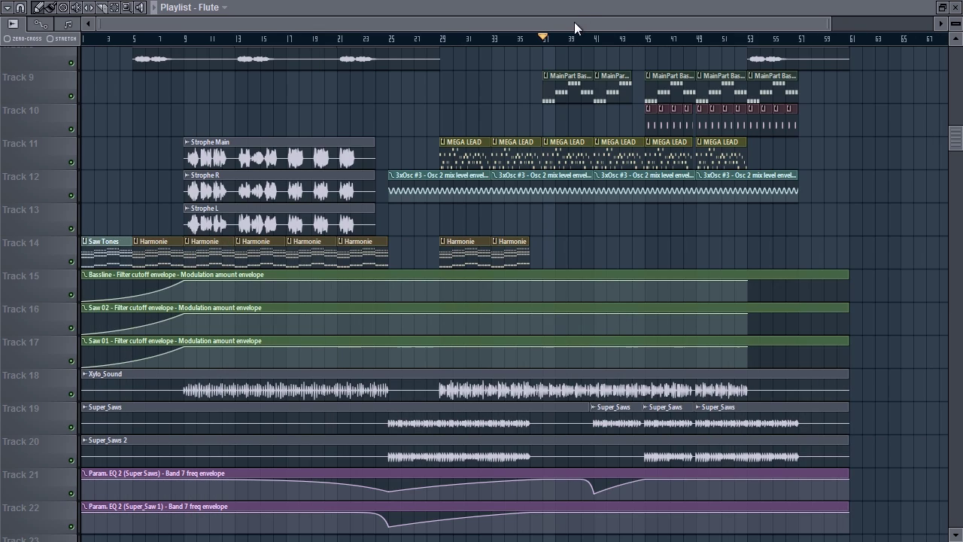
drag(623, 99, 436, 189)
click(885, 229)
double_click(271, 9)
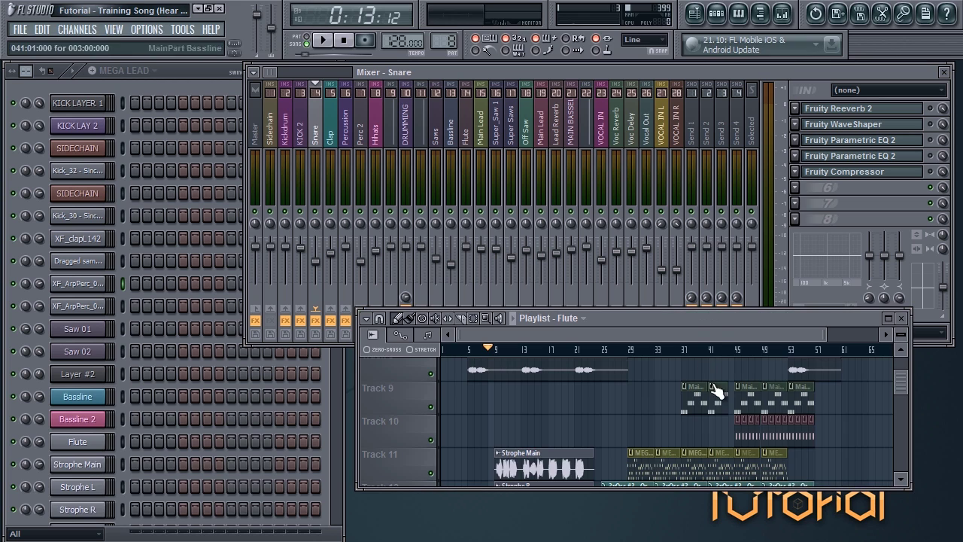
Enlarge the Playlist over the main part, select the range from bar 45 to bar 49, and play it as a loop
drag(720, 311, 721, 117)
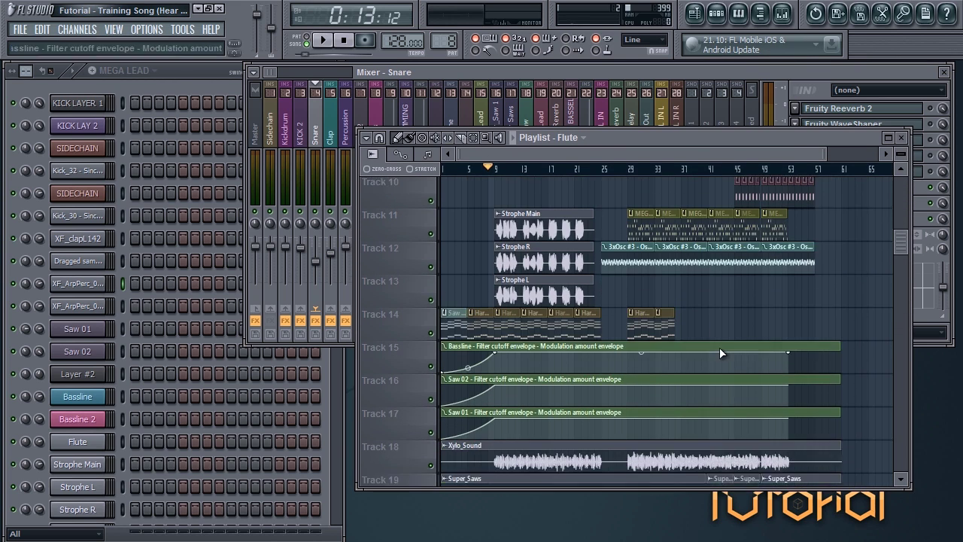
scroll(723, 361, up, 2)
scroll(723, 360, up, 2)
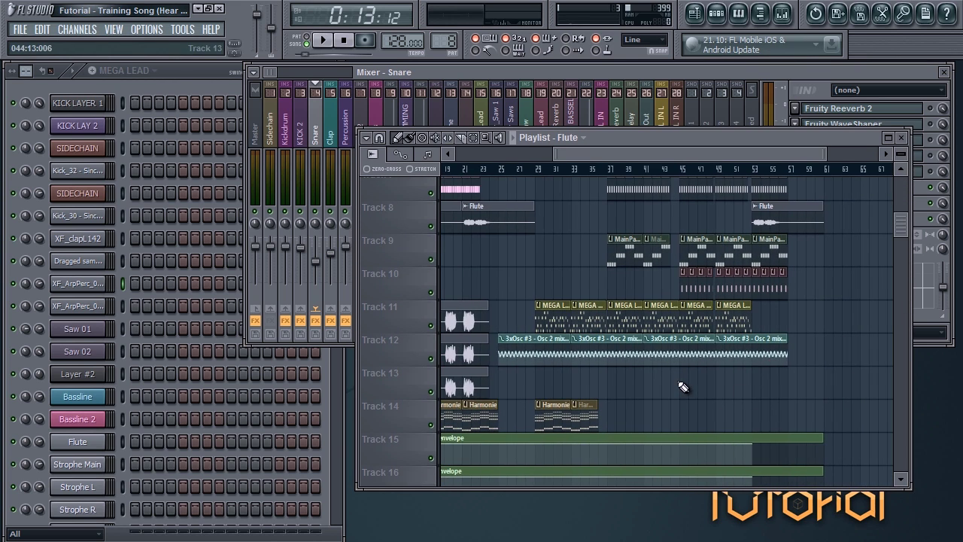
drag(682, 135, 684, 188)
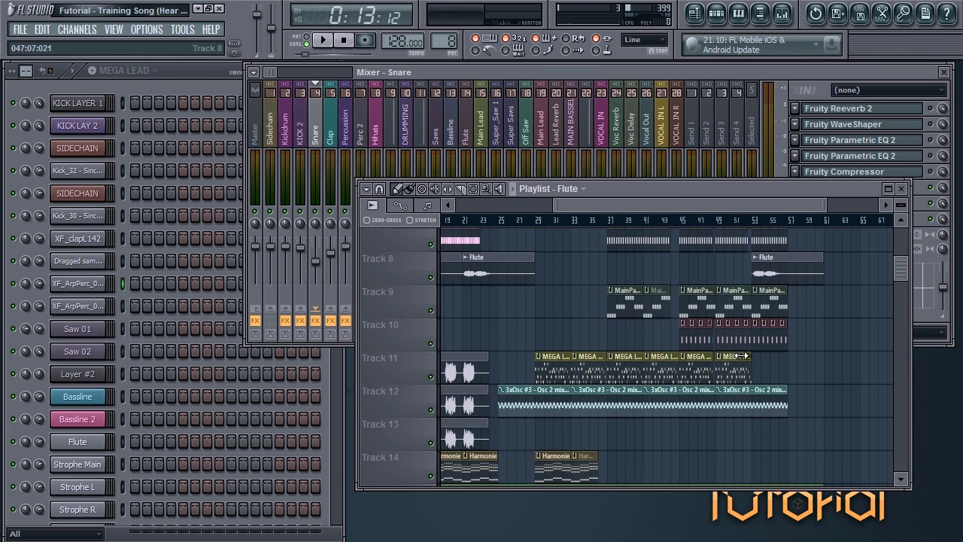
scroll(811, 406, up, 1)
scroll(818, 391, up, 2)
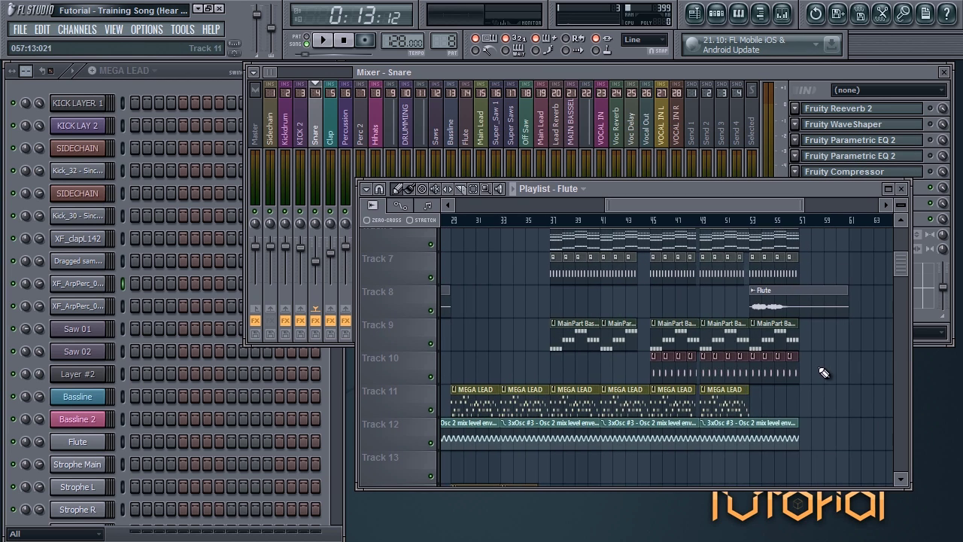
click(652, 223)
mouse_move(652, 222)
mouse_down()
mouse_move(721, 224)
mouse_move(699, 224)
mouse_up()
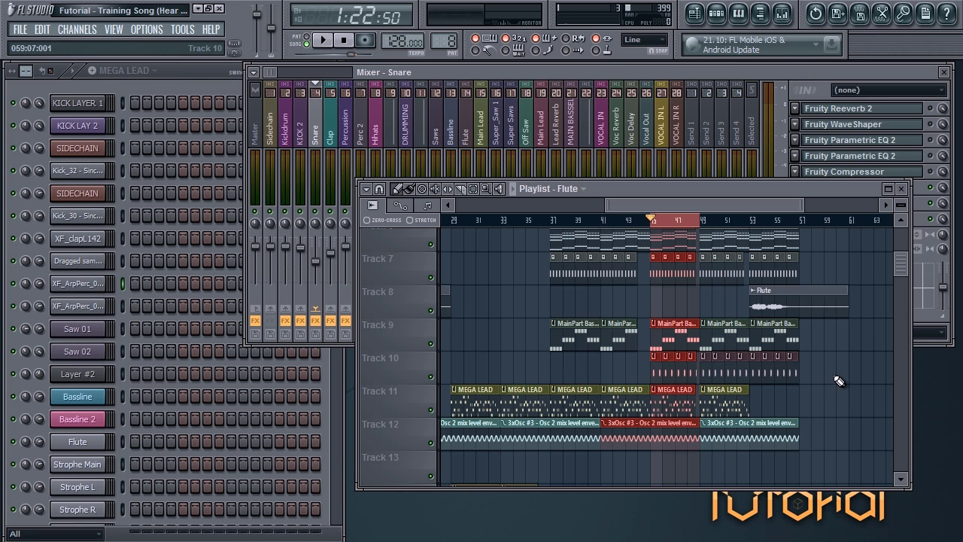
drag(726, 192, 736, 232)
key(space)
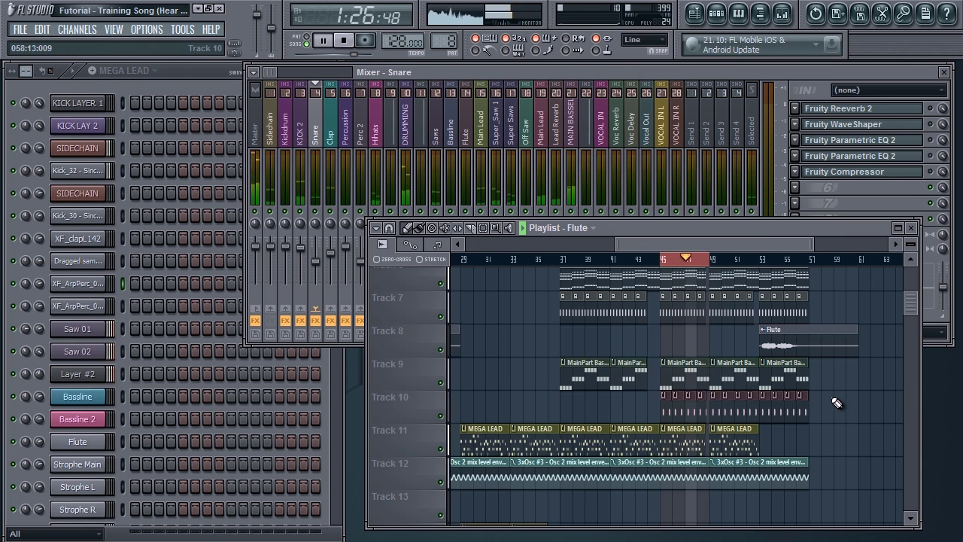
Stop the loop, move the Playlist lower to uncover the Mixer, and audition the looped section briefly
key(space)
click(447, 71)
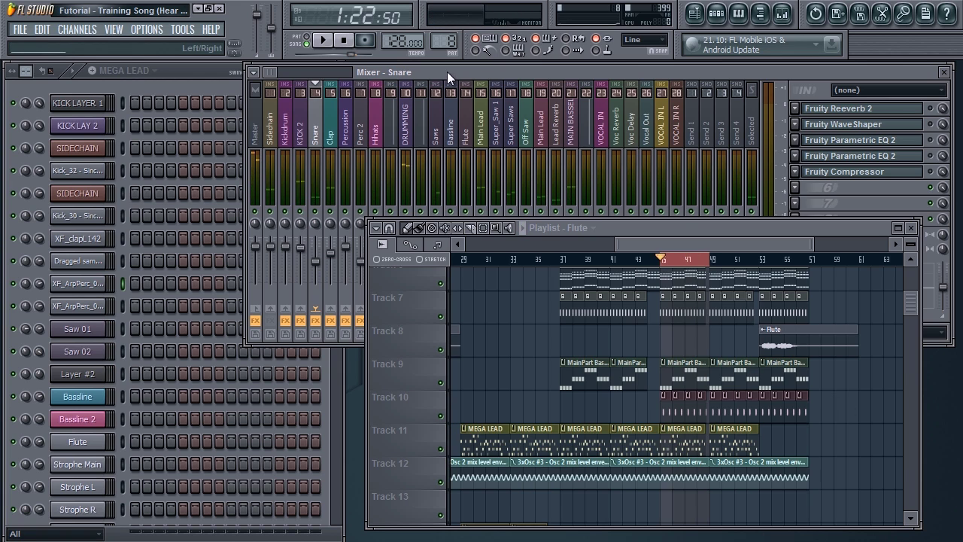
drag(672, 225, 702, 250)
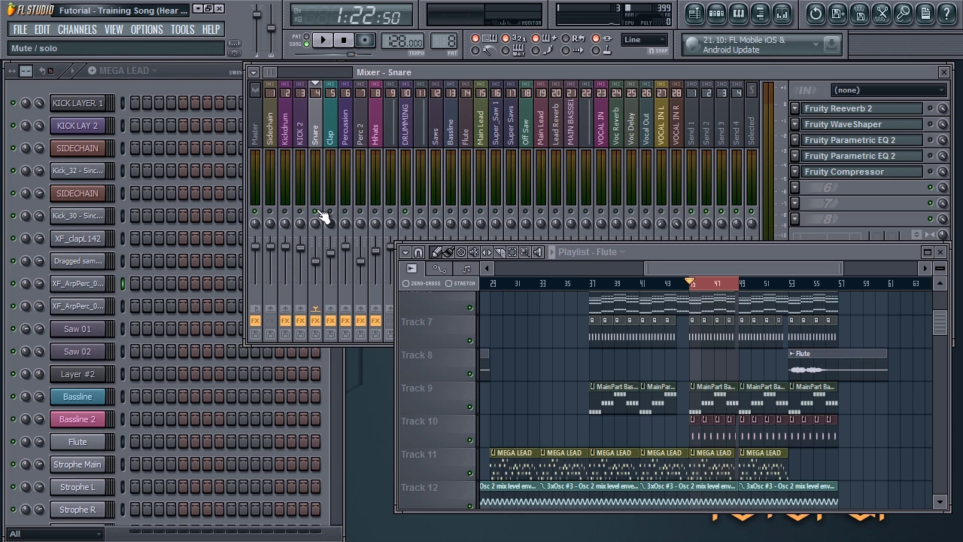
key(space)
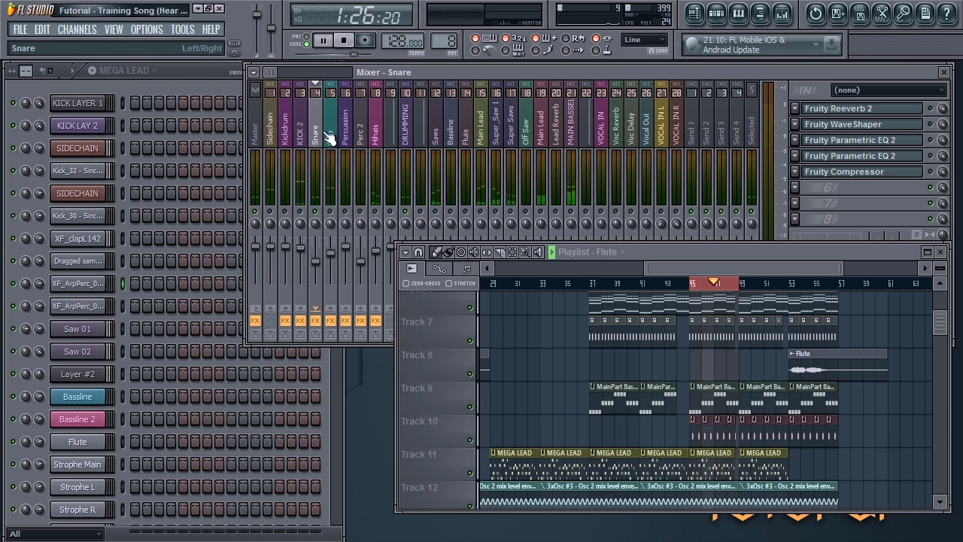
key(space)
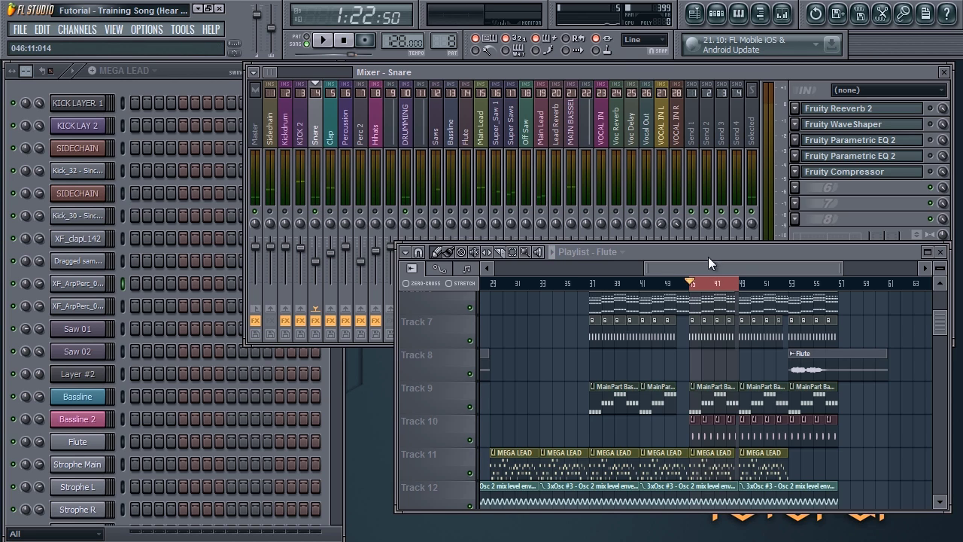
drag(708, 252, 703, 273)
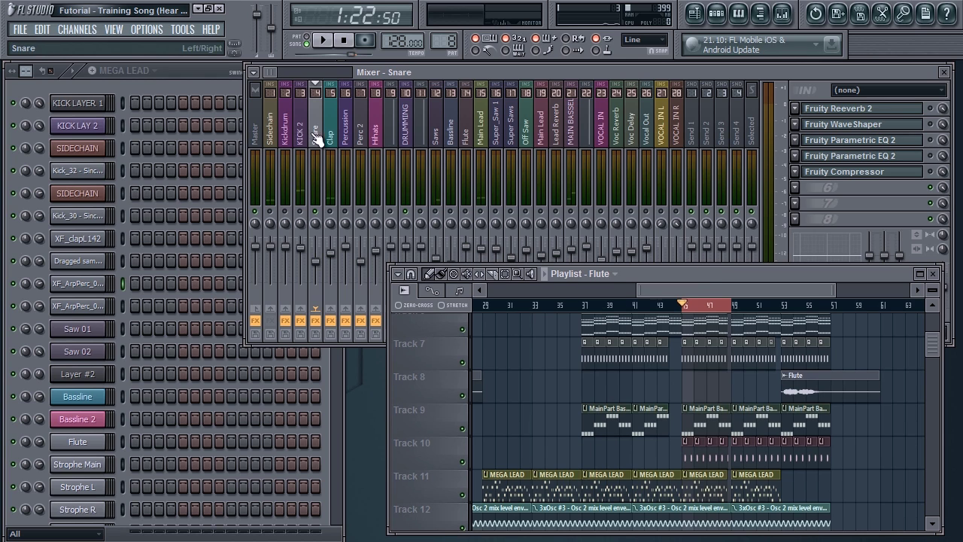
Raise the wet level of the Snare track's Fruity Reeverb 2 while the loop plays, and close the effect window
key(space)
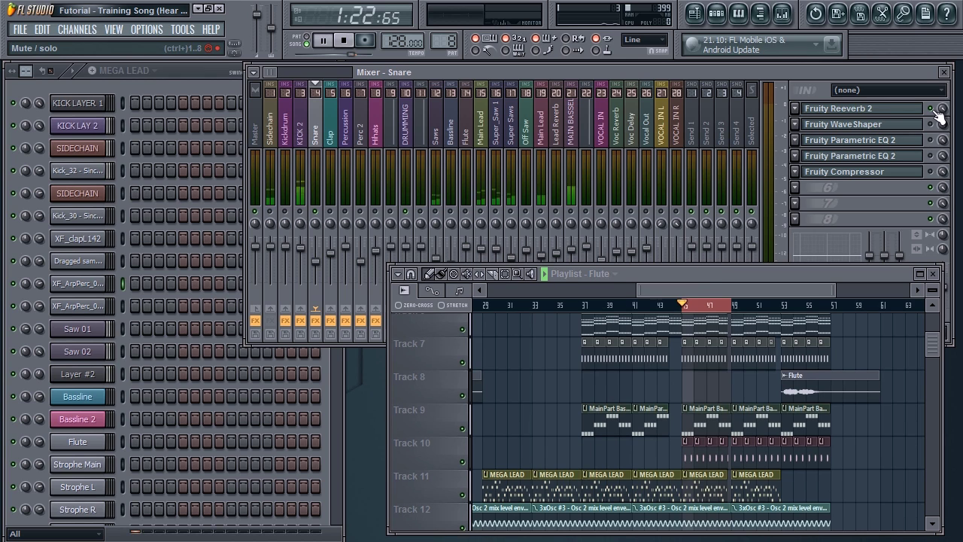
click(912, 109)
drag(334, 241, 354, 120)
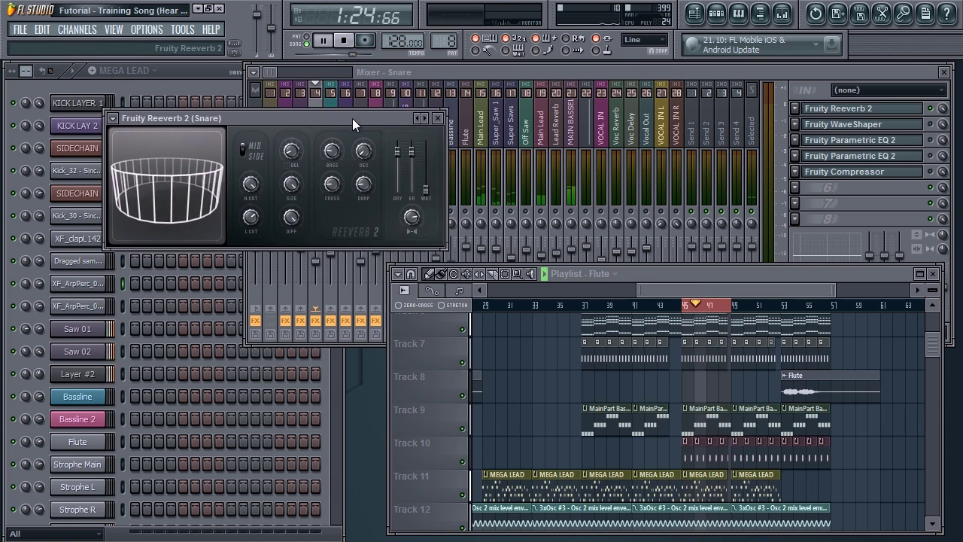
drag(427, 192, 427, 181)
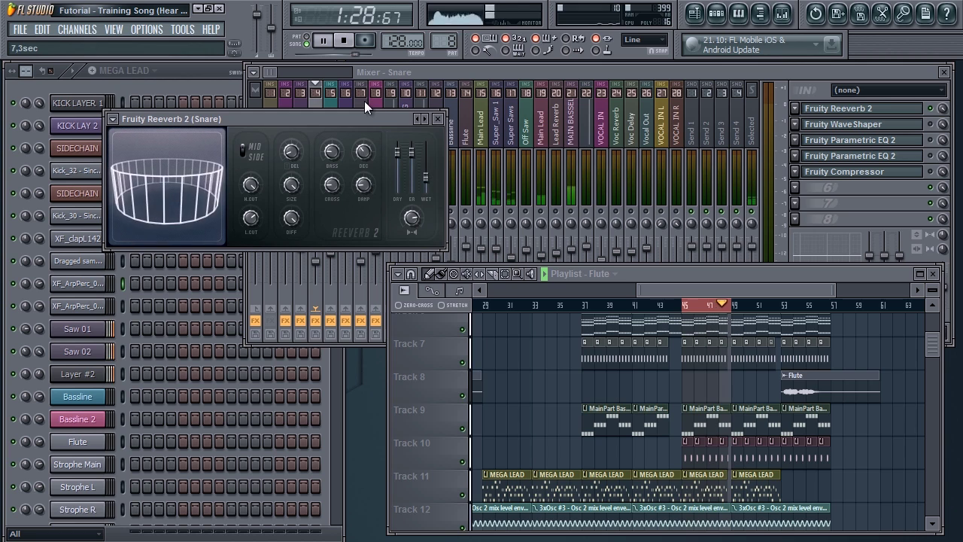
key(space)
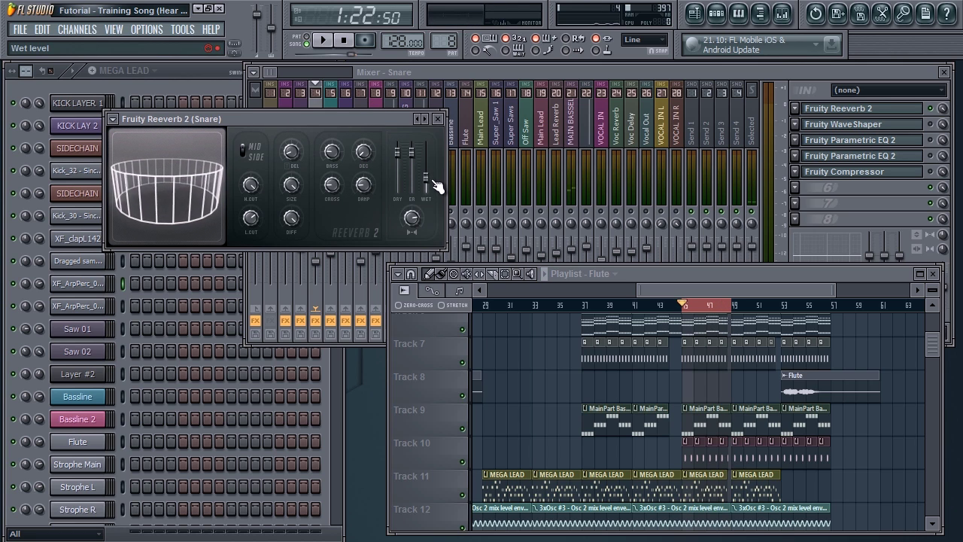
click(437, 119)
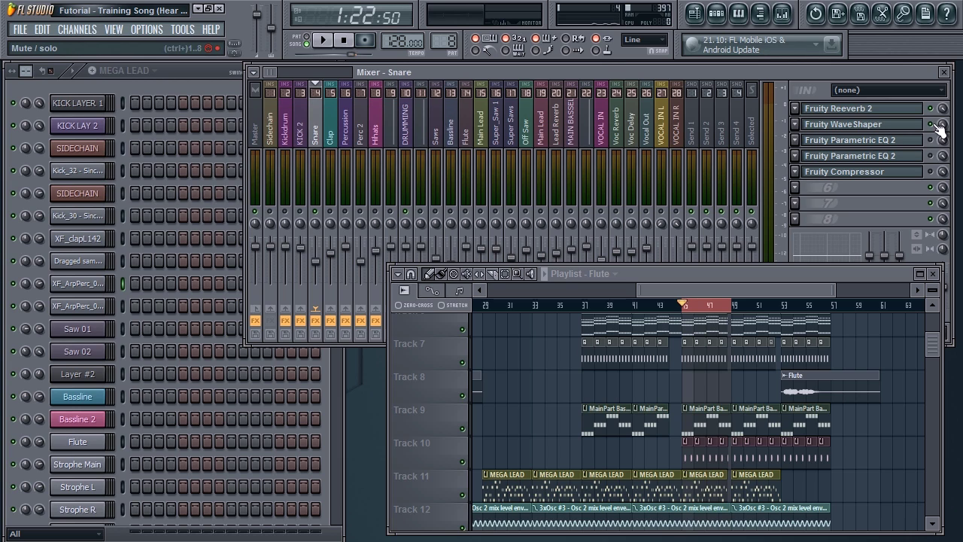
Reshape the Snare track's Fruity WaveShaper curve with a raised start point, a lowered end point and an upward-bowed middle
click(912, 126)
drag(239, 311, 291, 192)
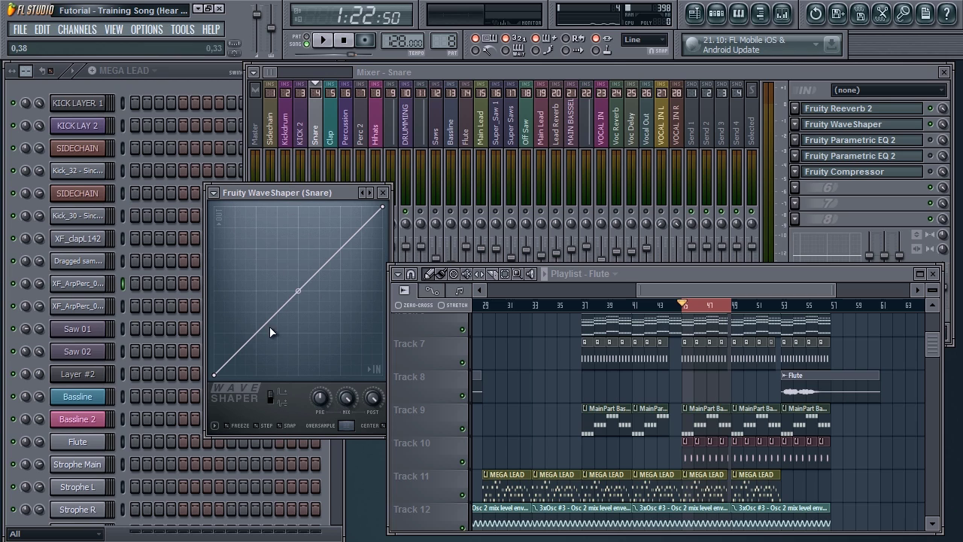
key(space)
drag(241, 346, 214, 350)
key(space)
drag(382, 208, 386, 319)
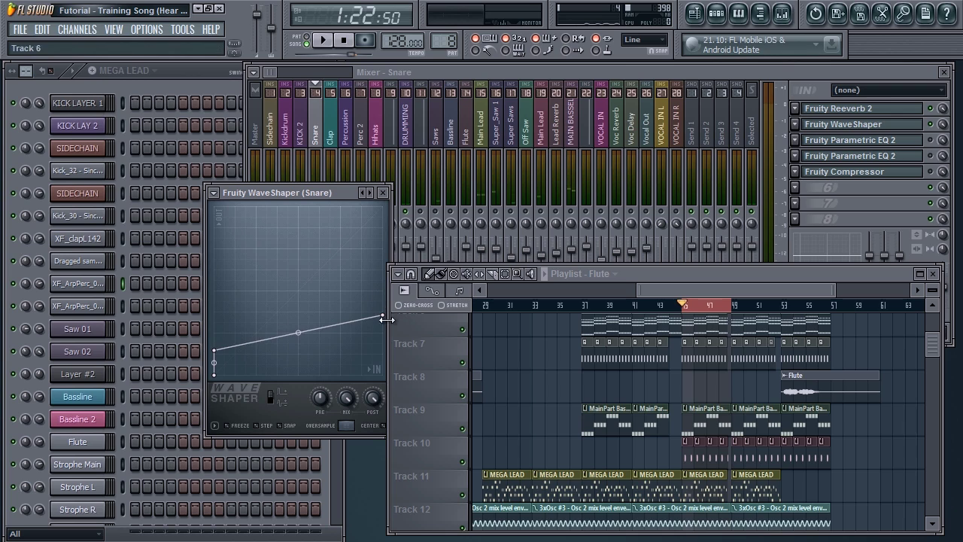
drag(288, 332, 327, 260)
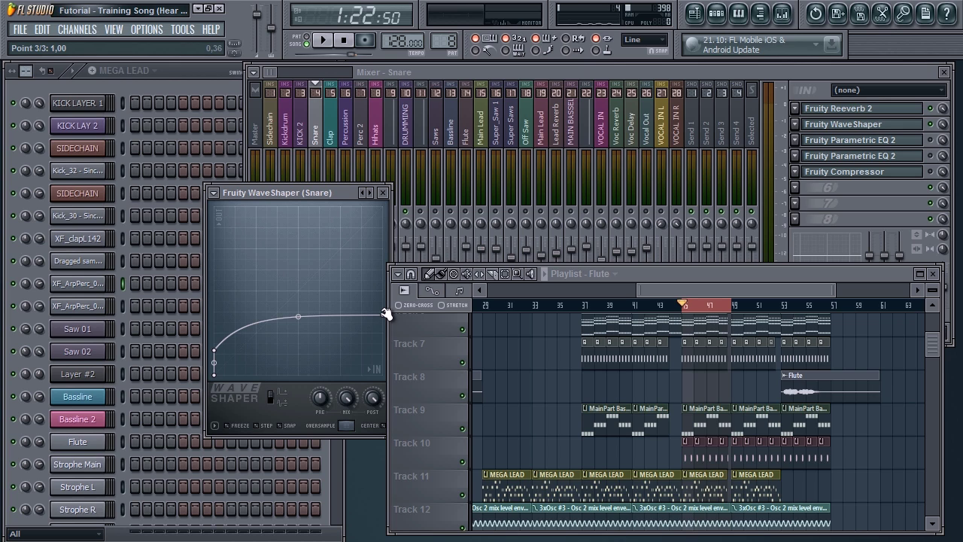
drag(331, 191, 308, 138)
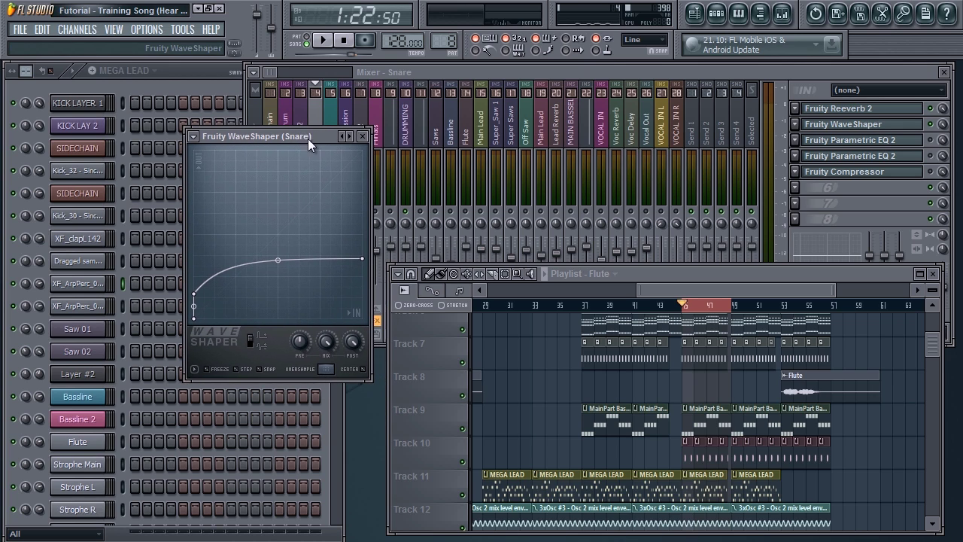
Audition the loop with the reshaped Snare WaveShaper curve, and bring the WaveShaper window back into view
click(856, 198)
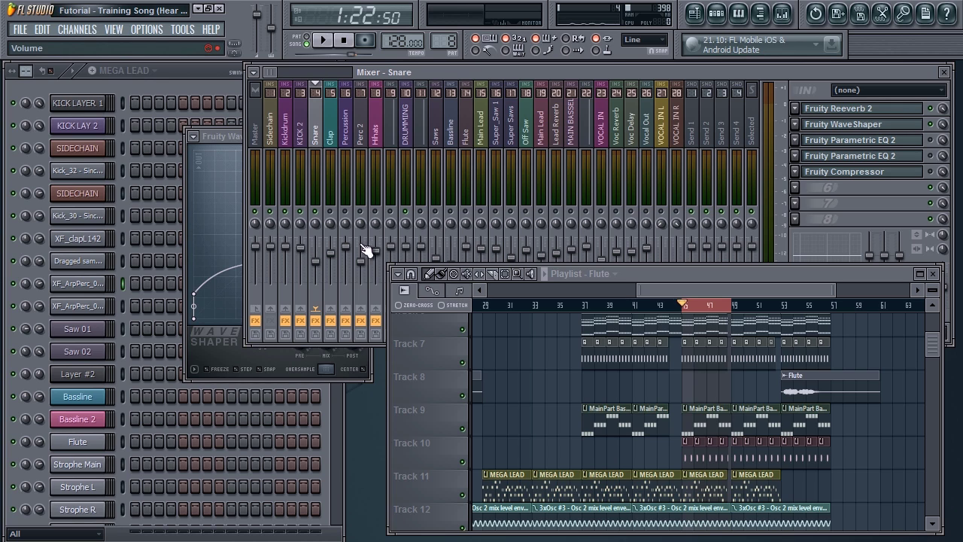
key(space)
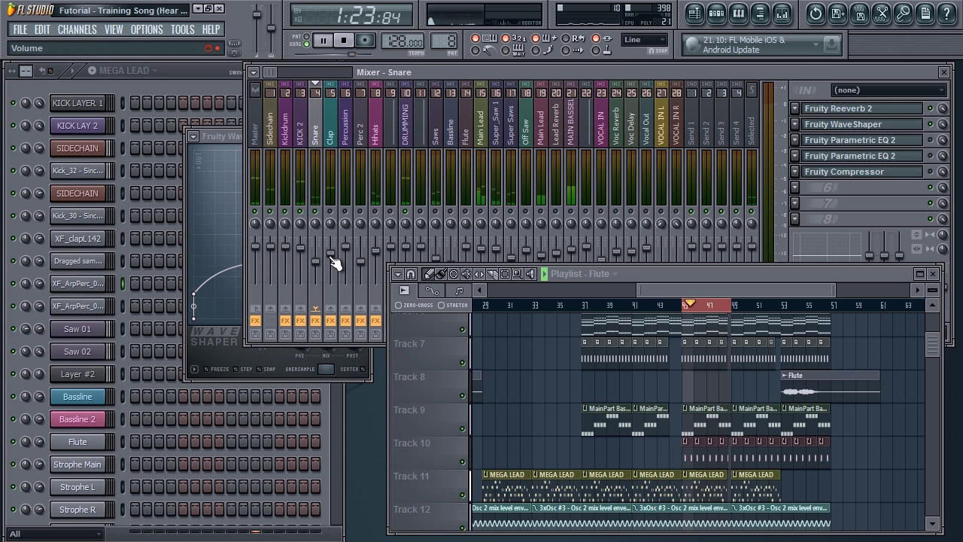
key(space)
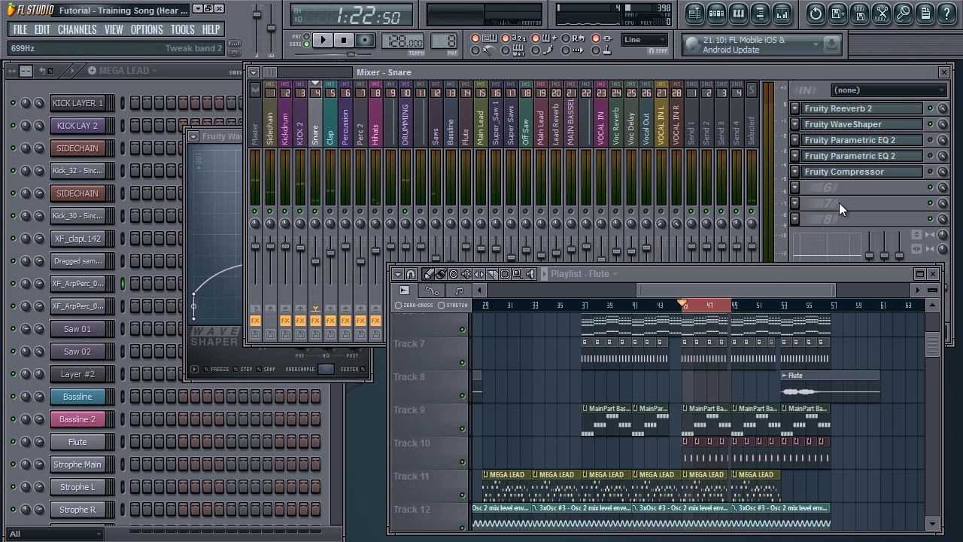
click(234, 137)
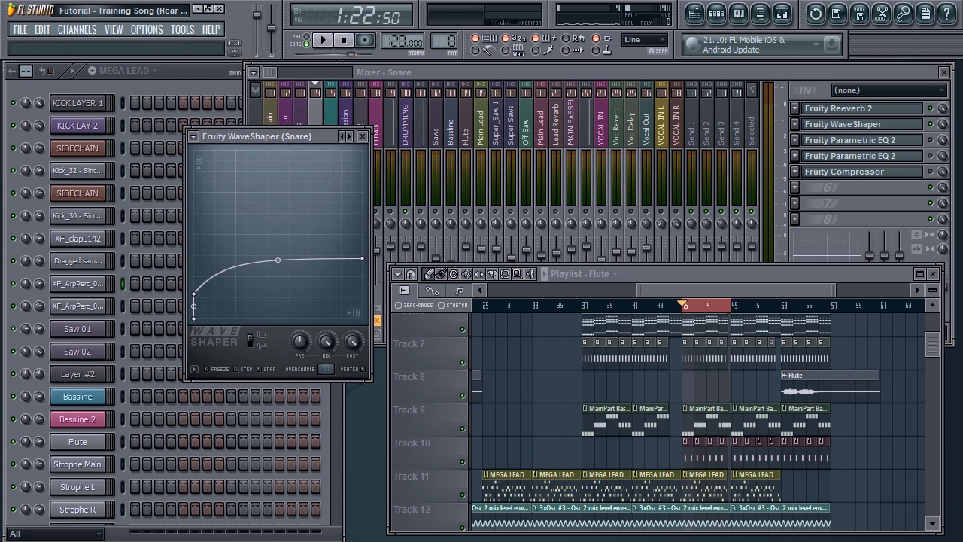
Inspect the effect slots of the Main Lead, Flute and Saws mixer tracks, moving the Playlist below the Mixer
click(939, 129)
click(199, 143)
click(368, 142)
click(481, 143)
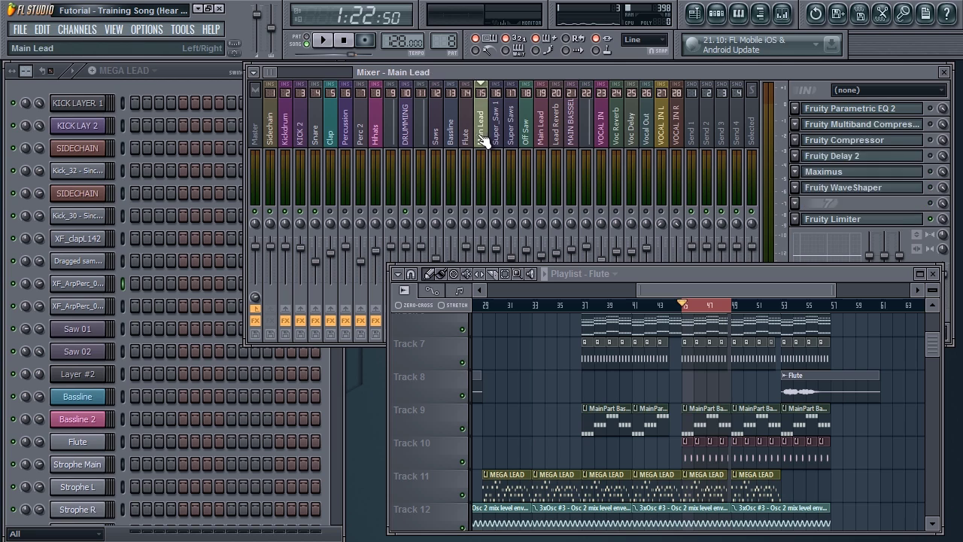
key(Left)
drag(722, 263, 717, 348)
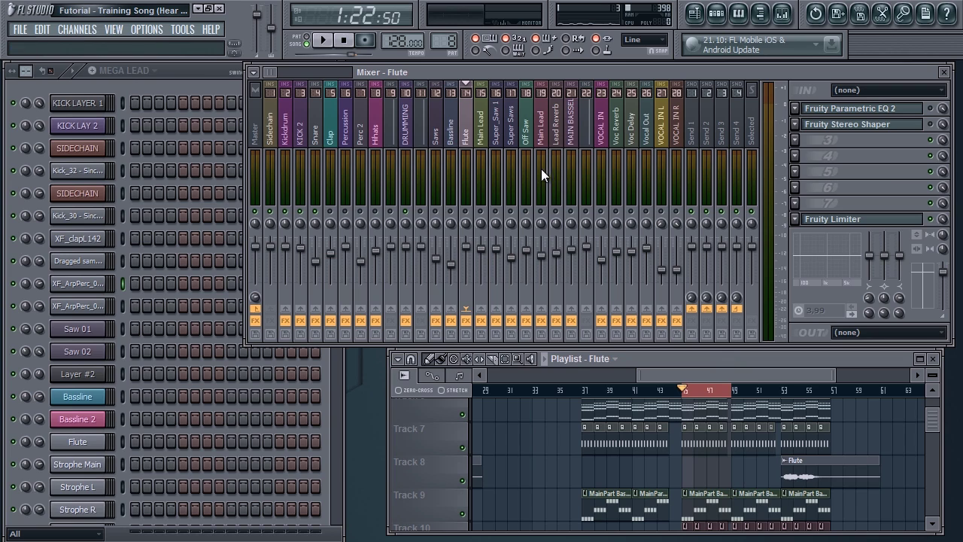
click(439, 148)
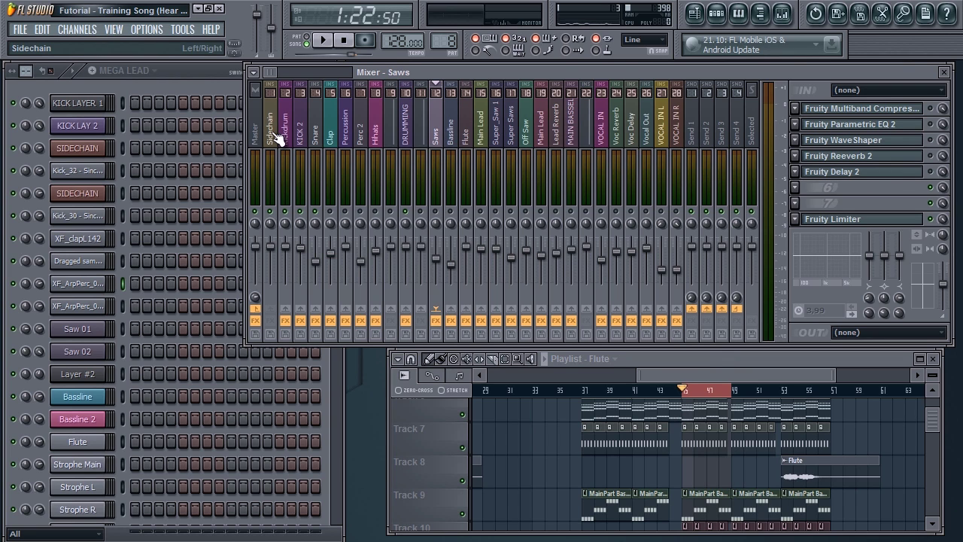
Select the Sidechain mixer track and play the loop to examine its levels and its routing to other tracks
click(274, 135)
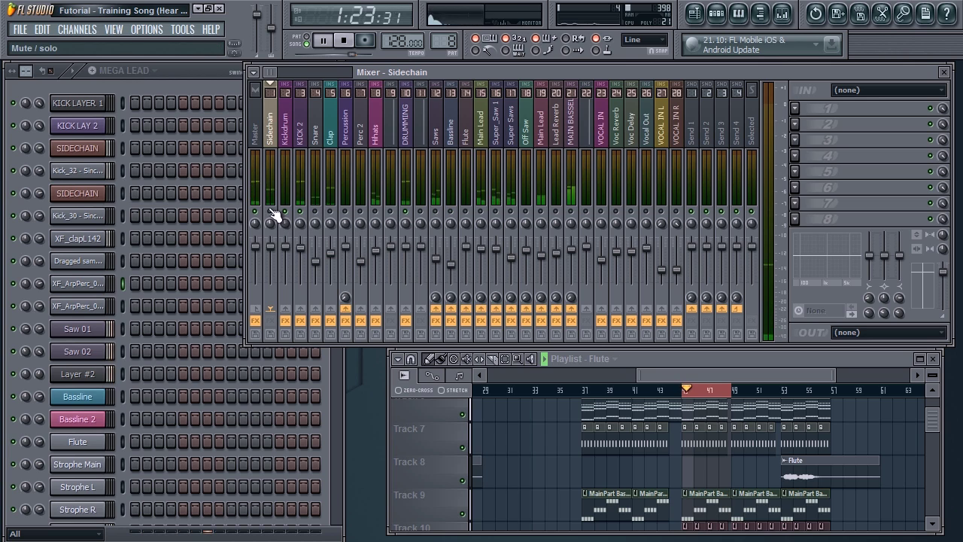
key(space)
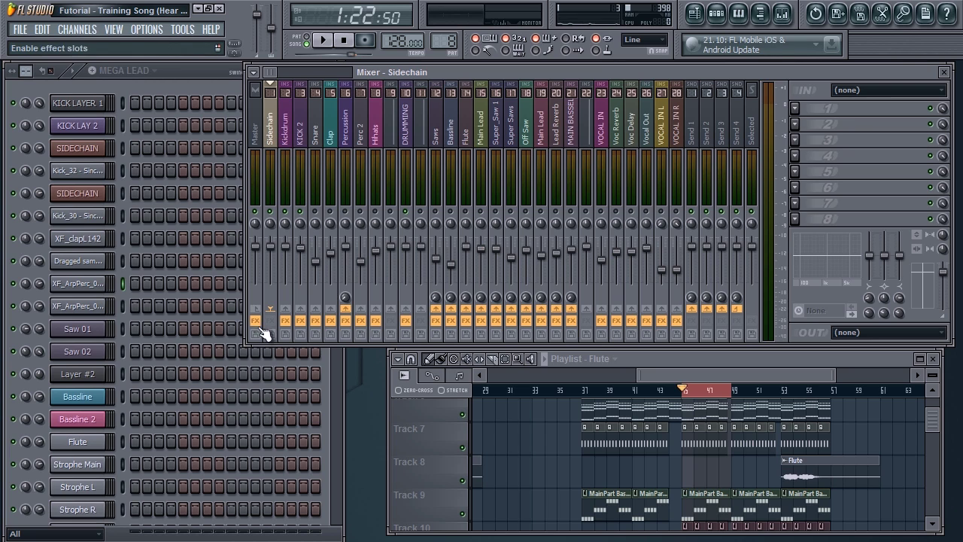
key(space)
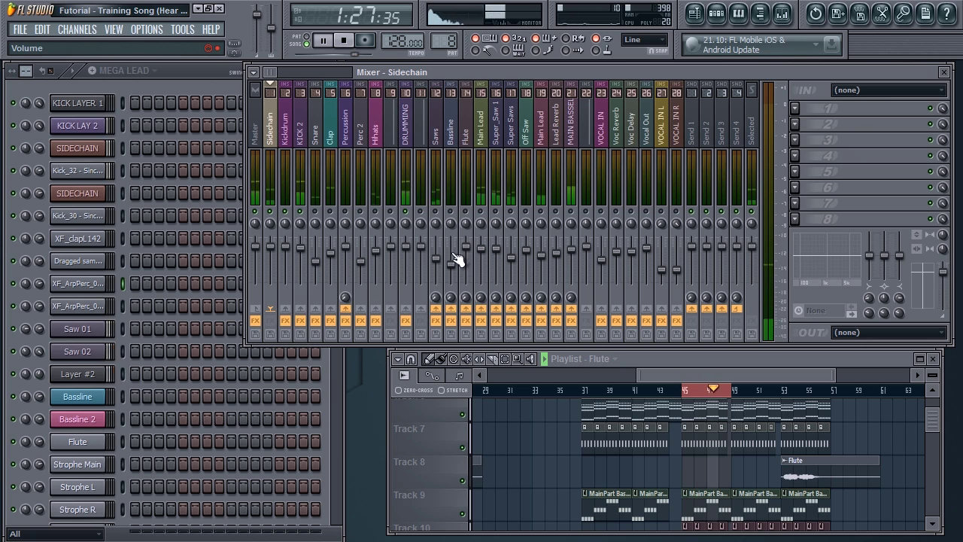
key(space)
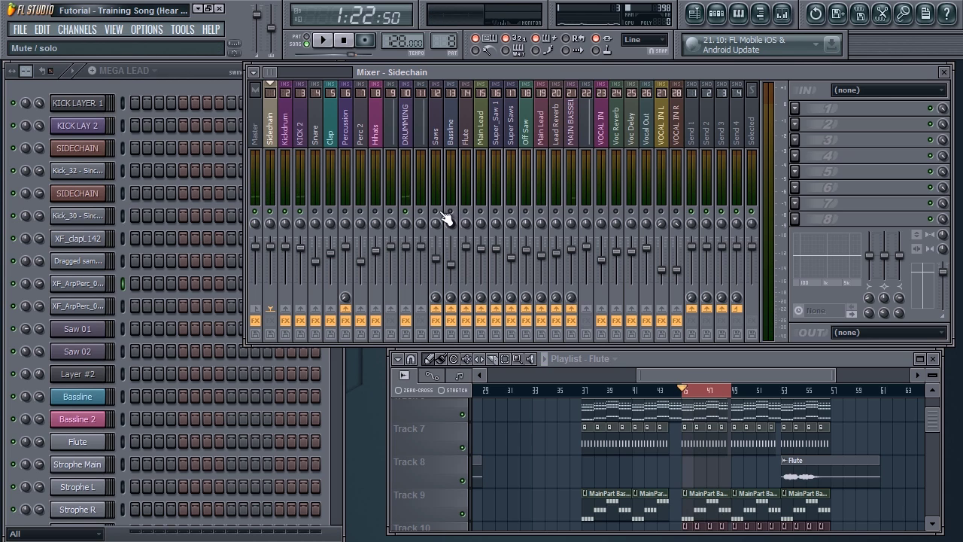
key(space)
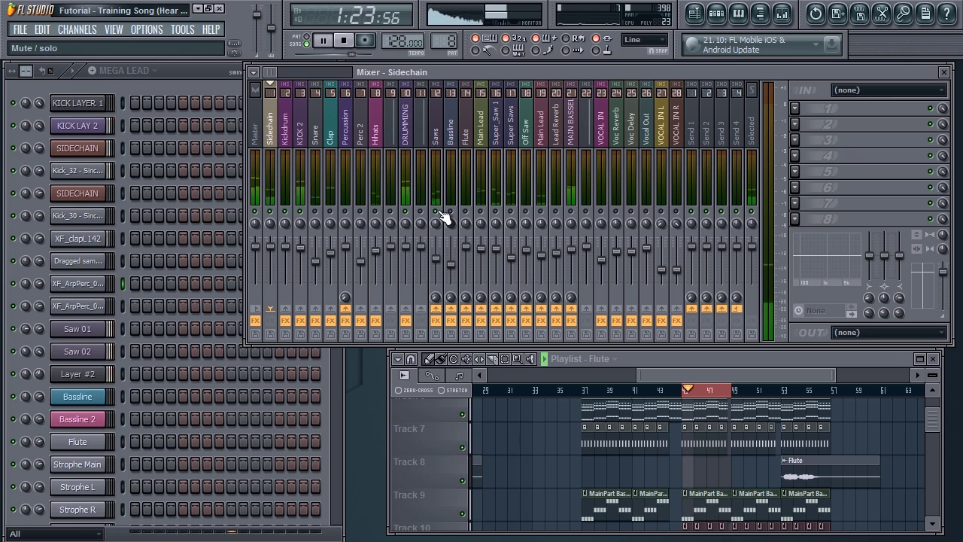
Open the Saws track's Fruity Limiter with playback stopped, and position its window over the Mixer
click(447, 146)
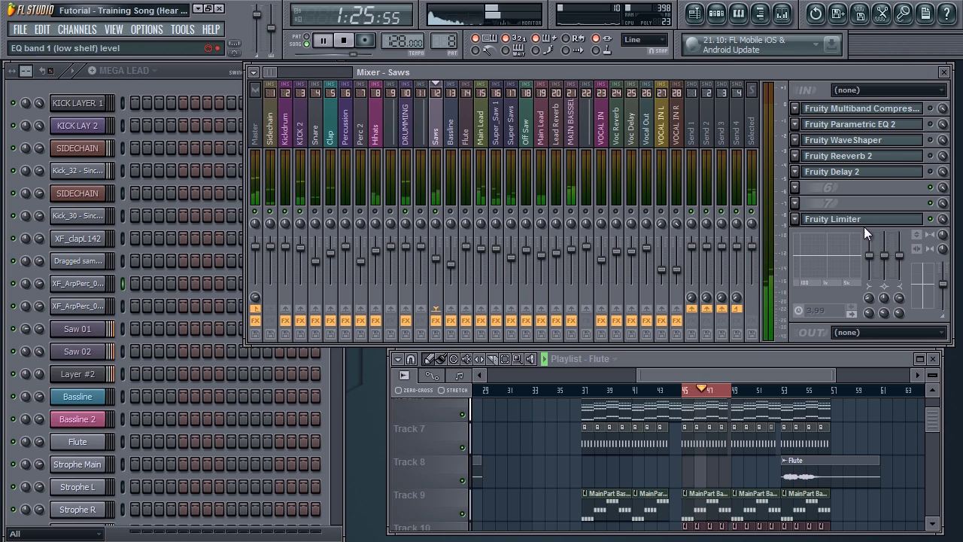
key(space)
click(863, 222)
drag(334, 422, 349, 83)
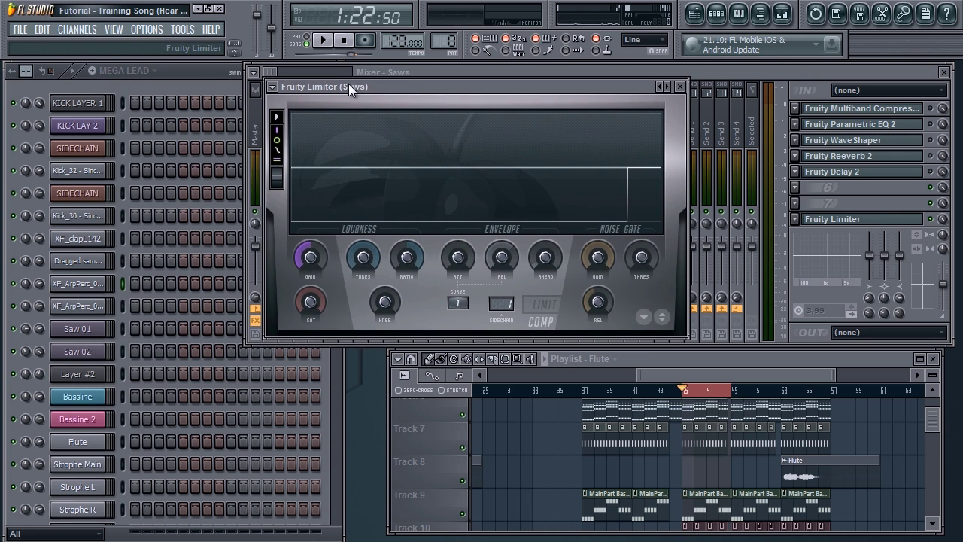
drag(423, 111, 367, 245)
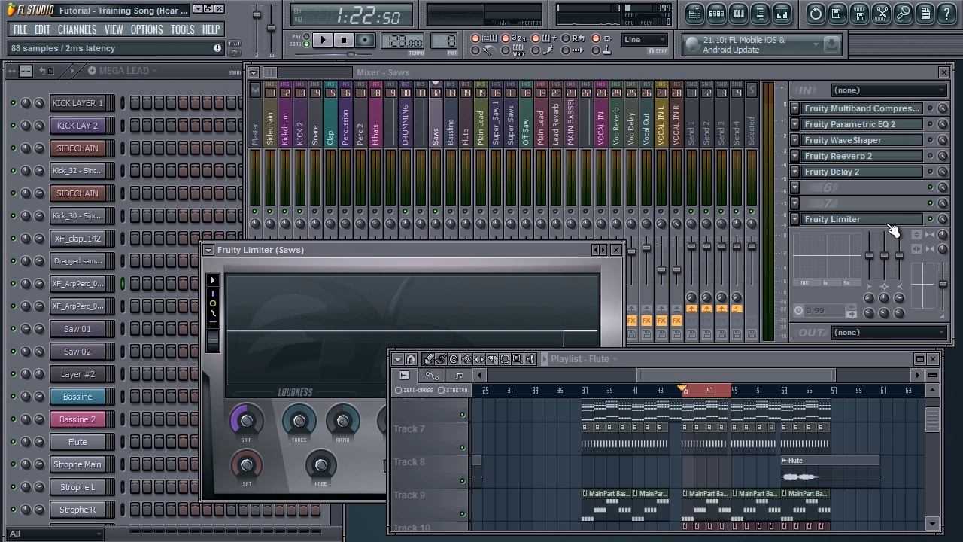
drag(503, 236, 404, 100)
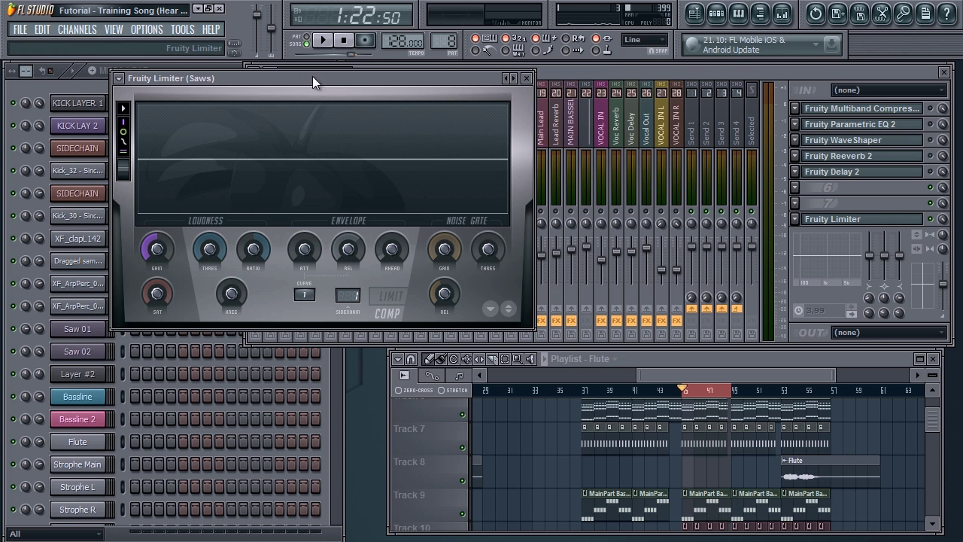
drag(312, 76, 384, 88)
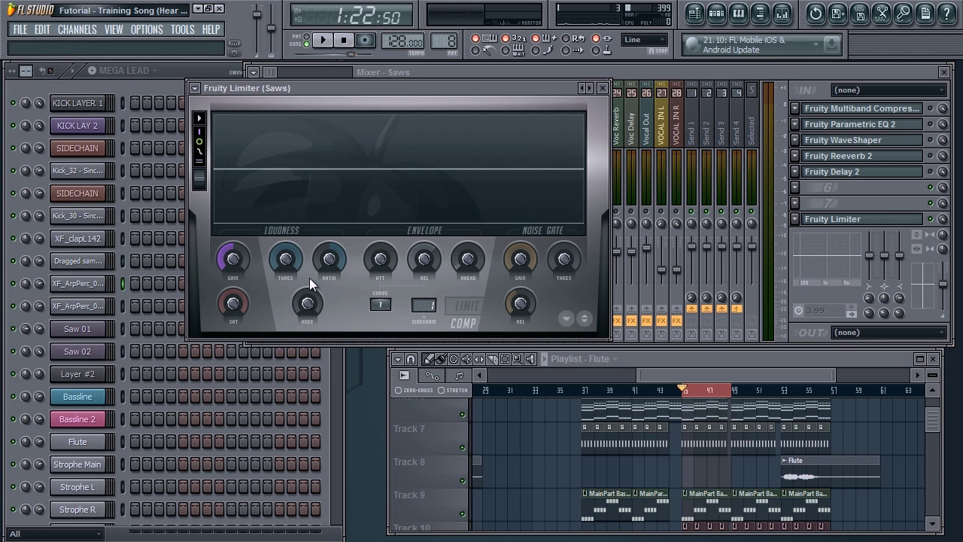
Lower the threshold and raise the ratio and release in the Saws track's Fruity Limiter, close it, and replay the loop
key(space)
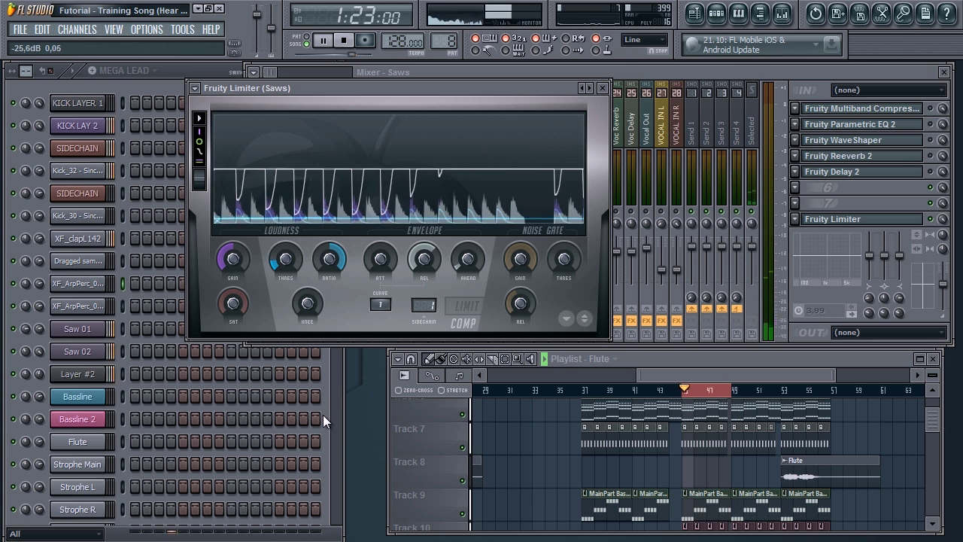
key(space)
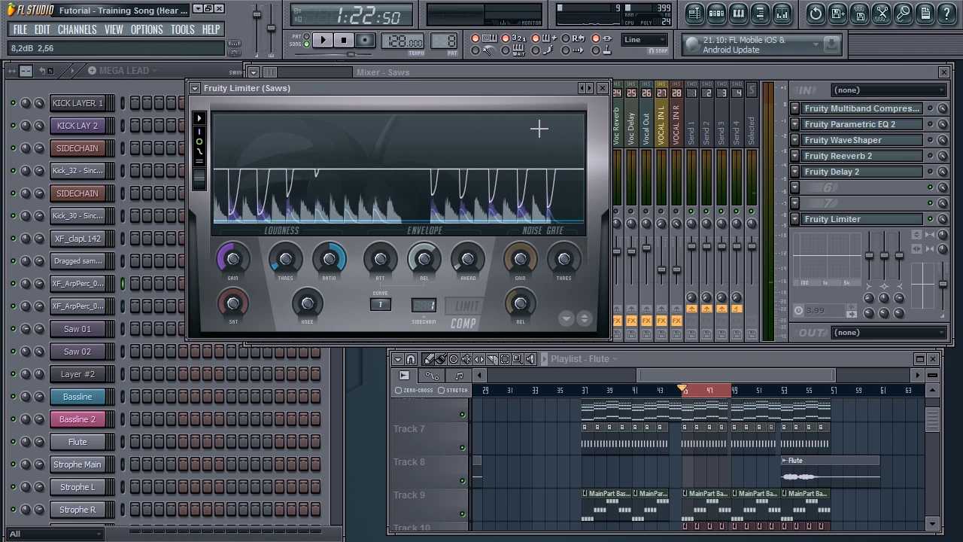
click(602, 88)
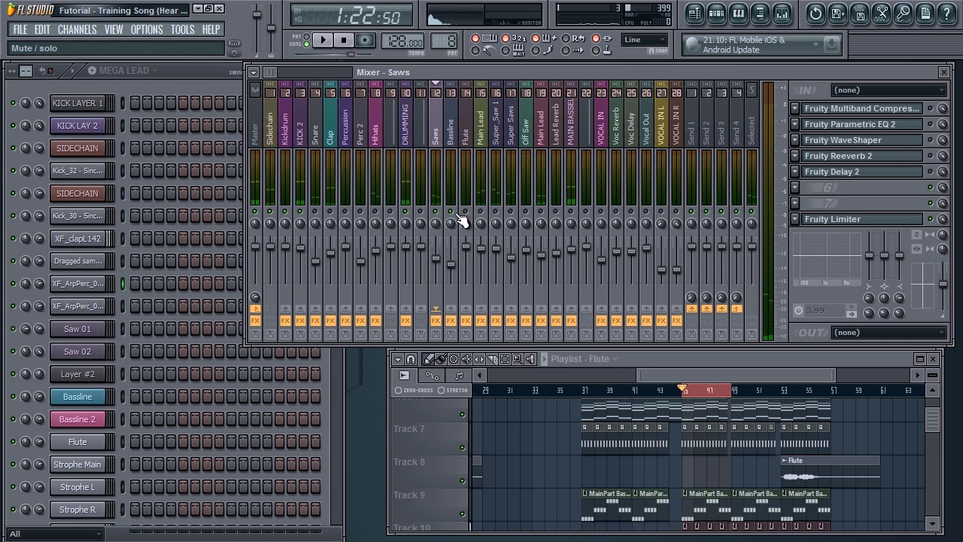
key(space)
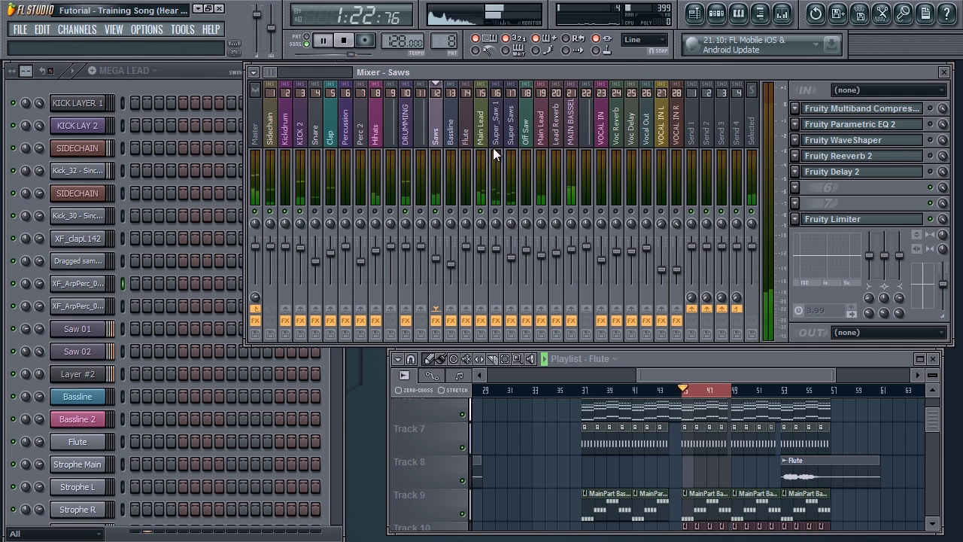
Examine the Main Lead track's Fruity Limiter while the loop plays, stop playback and close the limiter
click(485, 143)
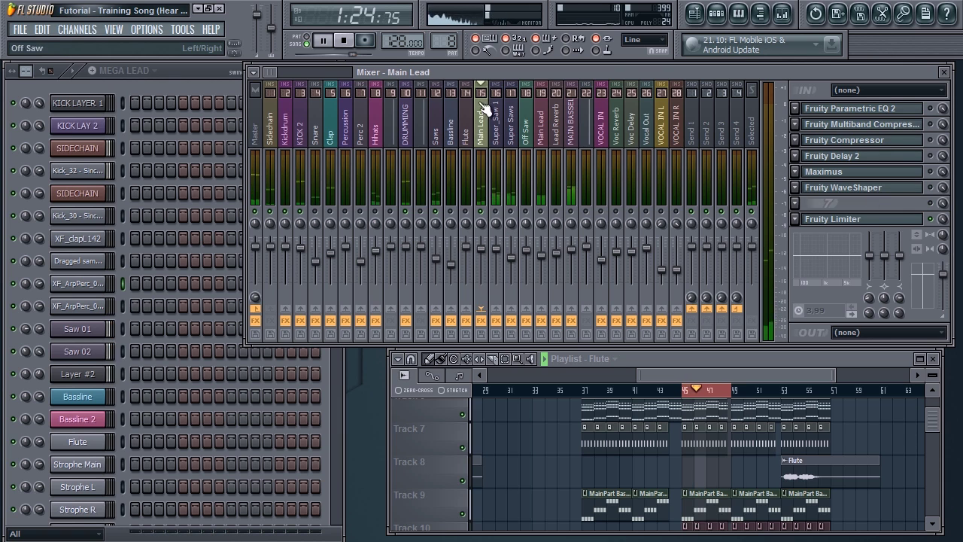
click(497, 131)
click(481, 129)
click(857, 219)
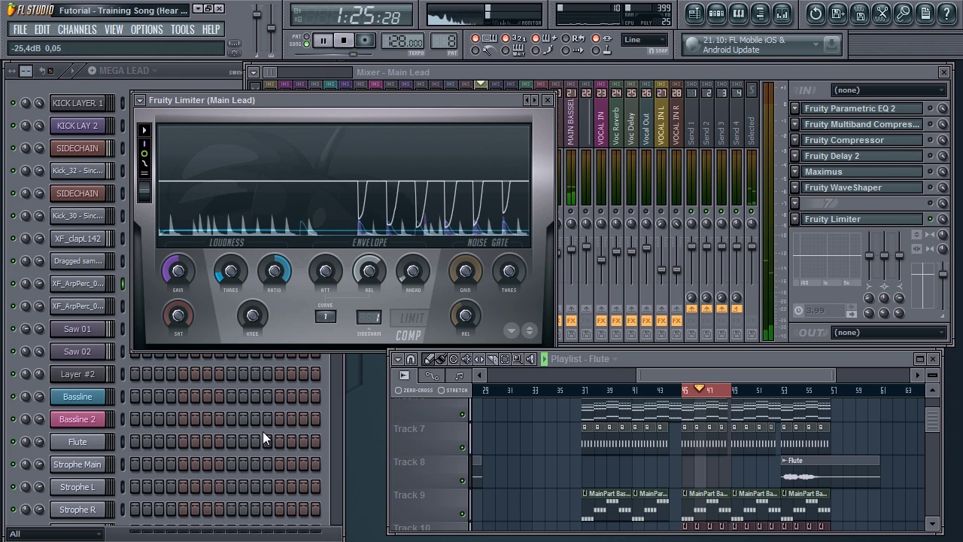
key(space)
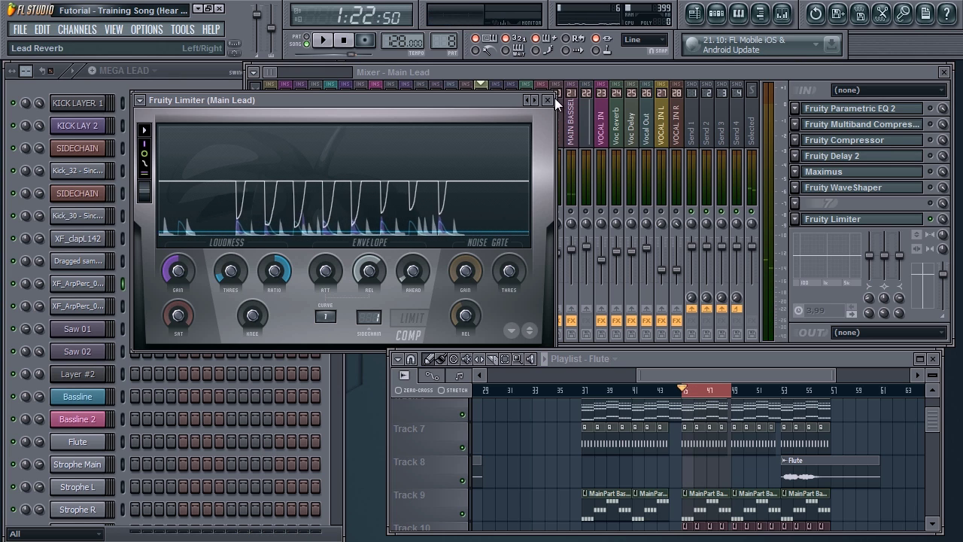
click(547, 100)
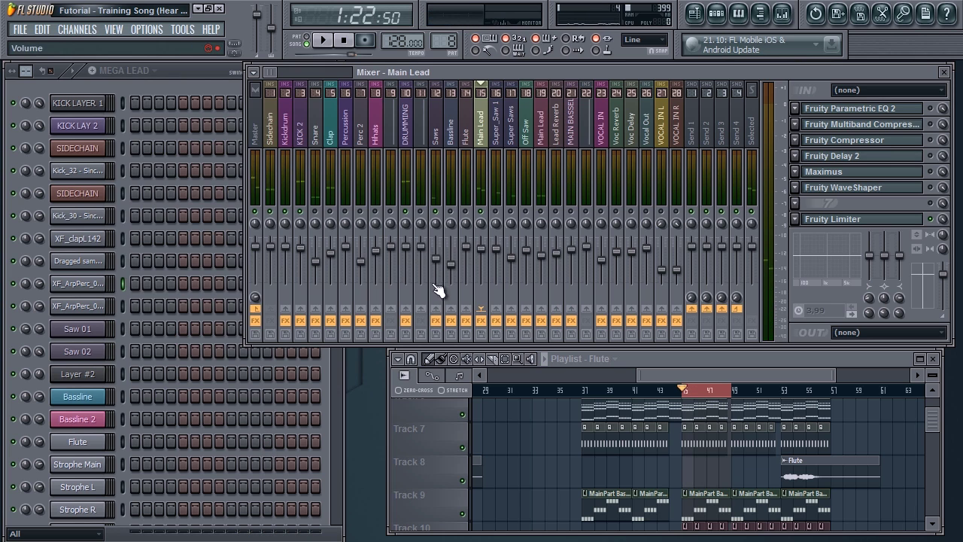
Select the Saws mixer track, play the loop and open the track's Fruity Multiband Compressor
click(472, 139)
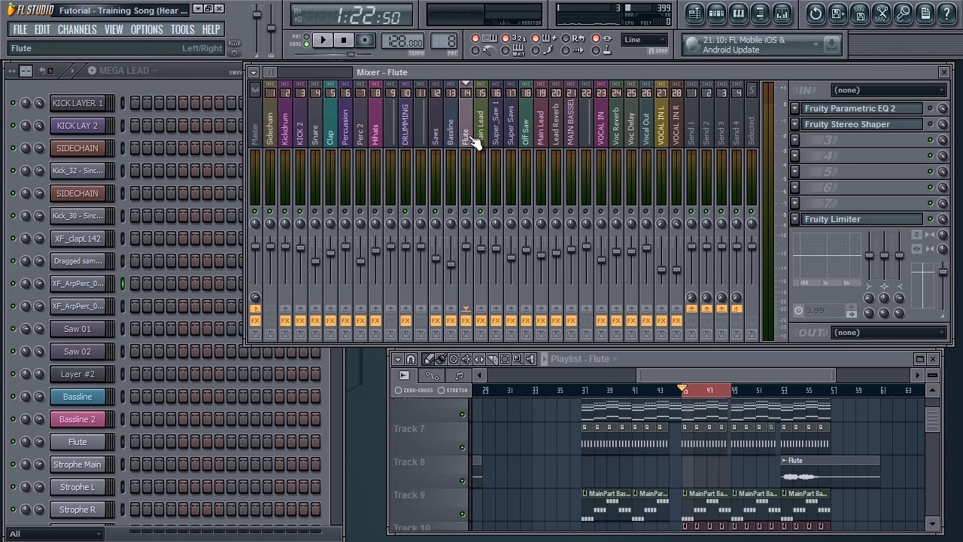
click(439, 131)
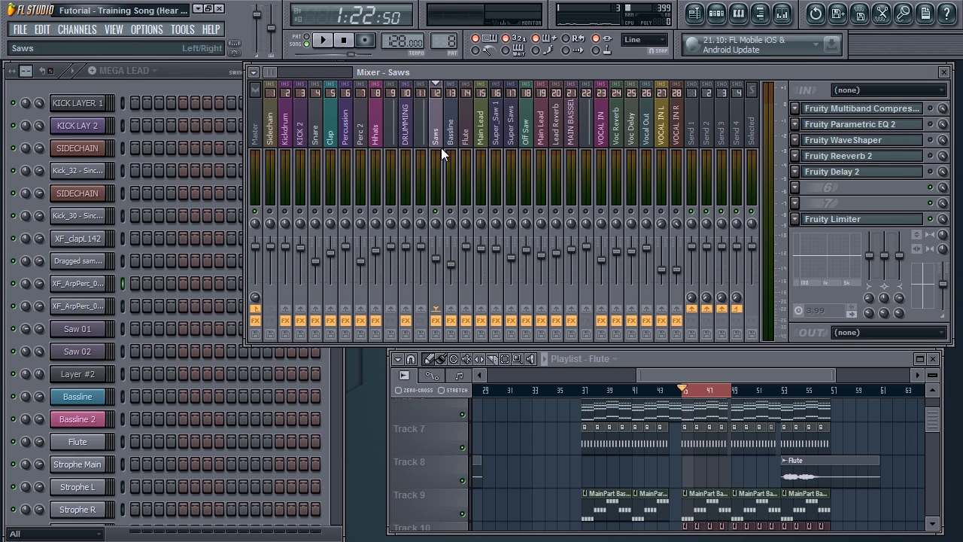
key(space)
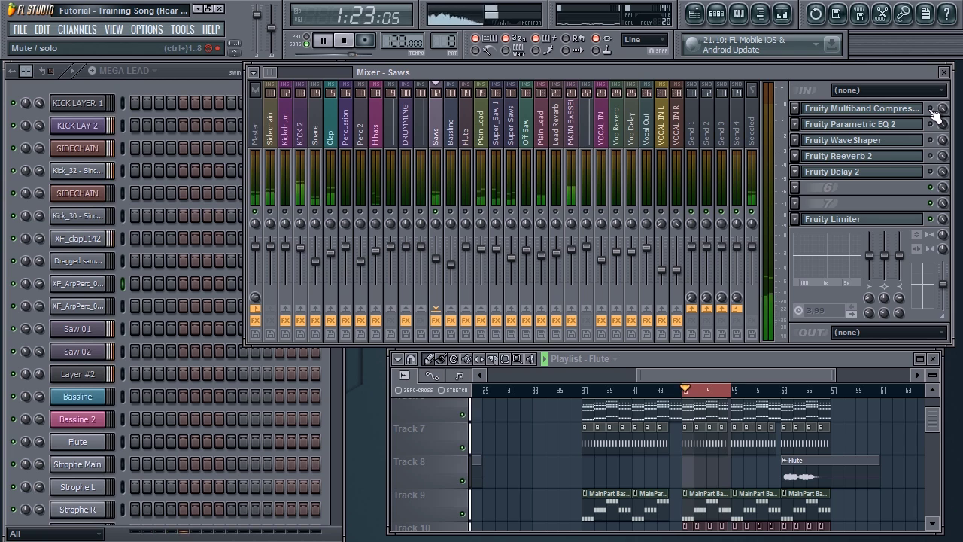
click(898, 113)
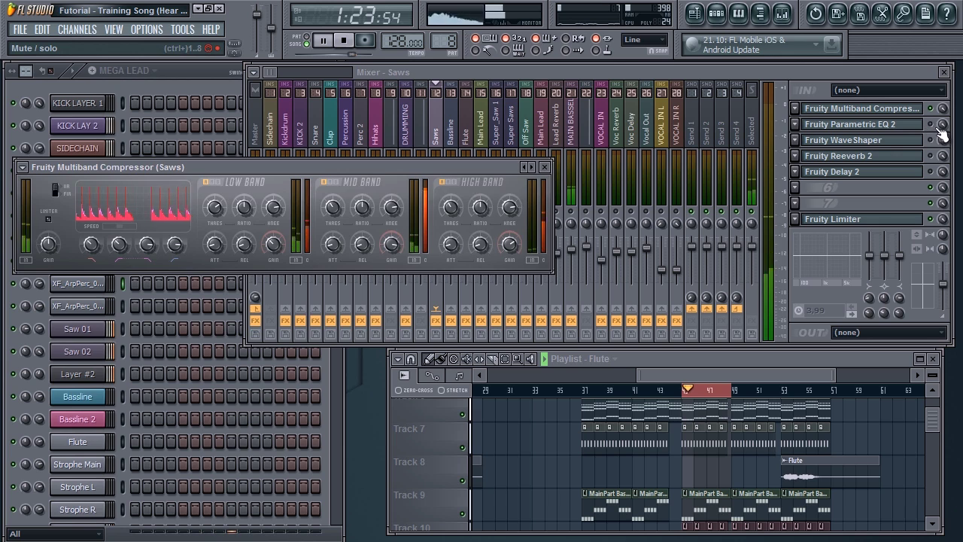
Raise the high-pass band in the Saws track's Fruity Parametric EQ 2 to about 100 Hz
click(903, 132)
click(903, 132)
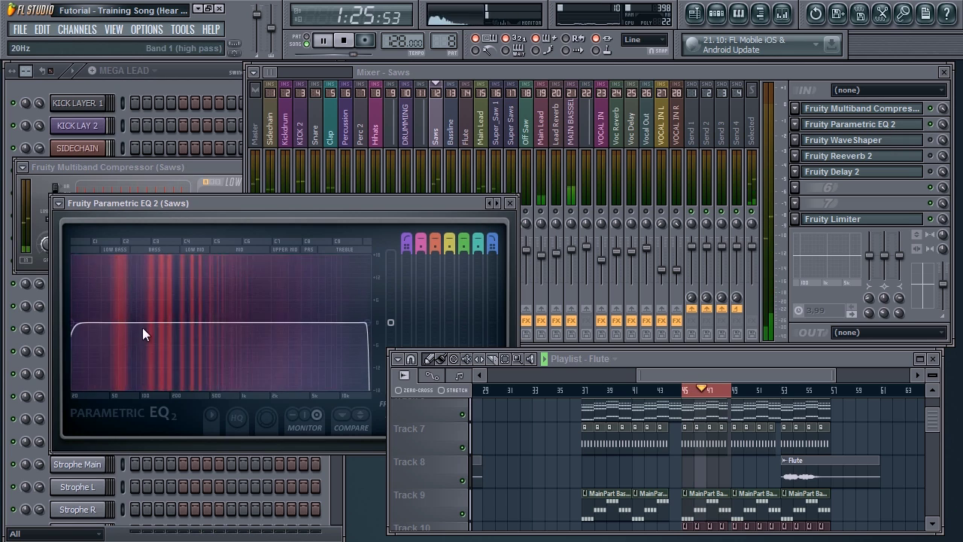
drag(89, 330, 145, 322)
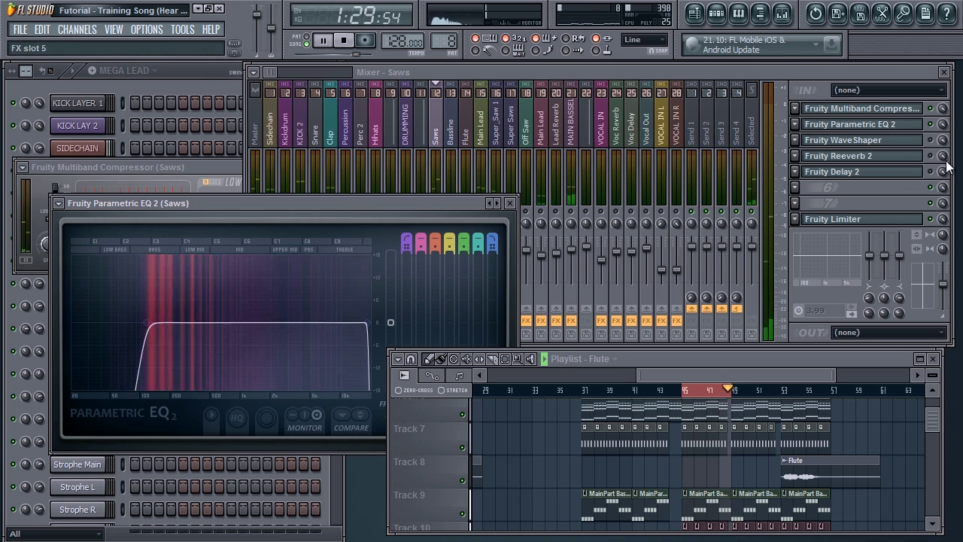
Raise the wet level in the Saws track's Fruity Reeverb 2 and open its Fruity Delay 2 to check the settings
click(903, 155)
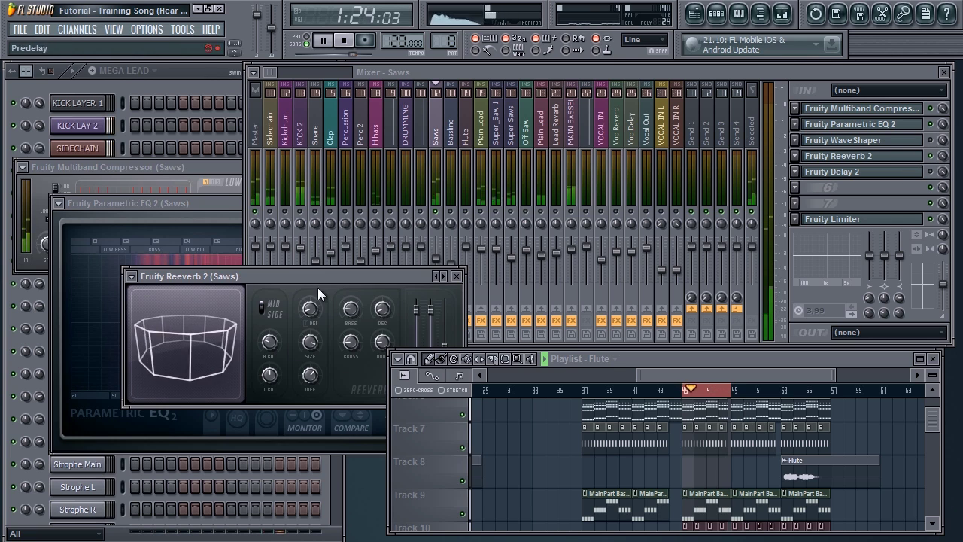
drag(320, 276, 257, 197)
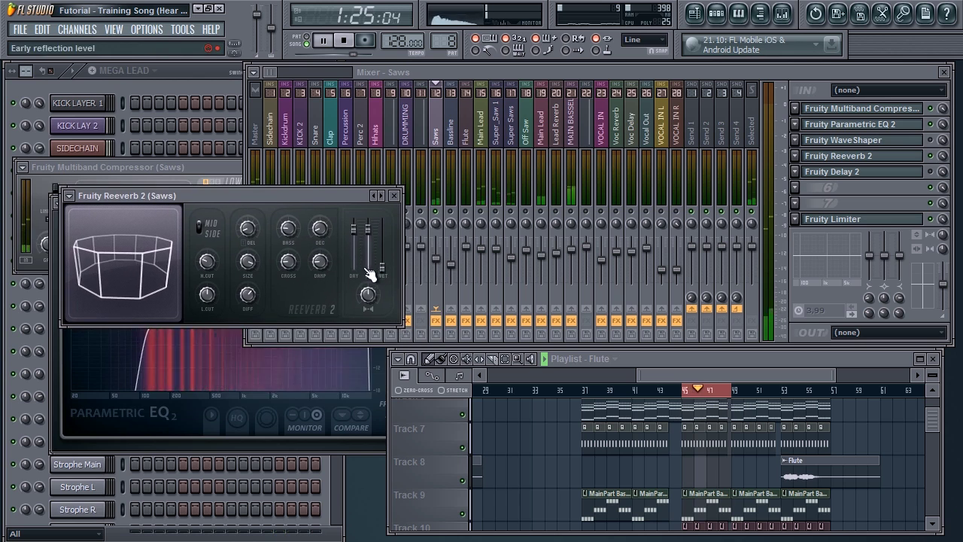
right_click(384, 198)
click(408, 233)
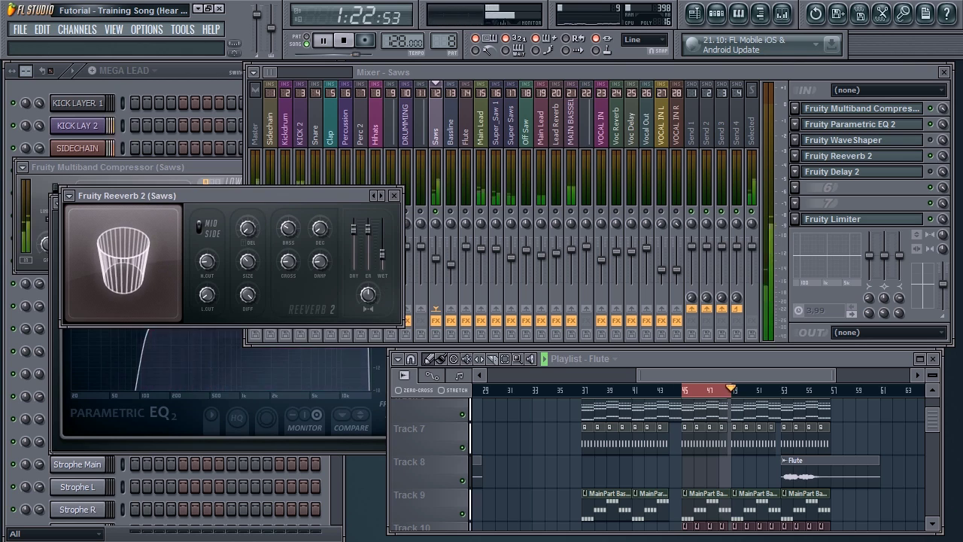
click(914, 167)
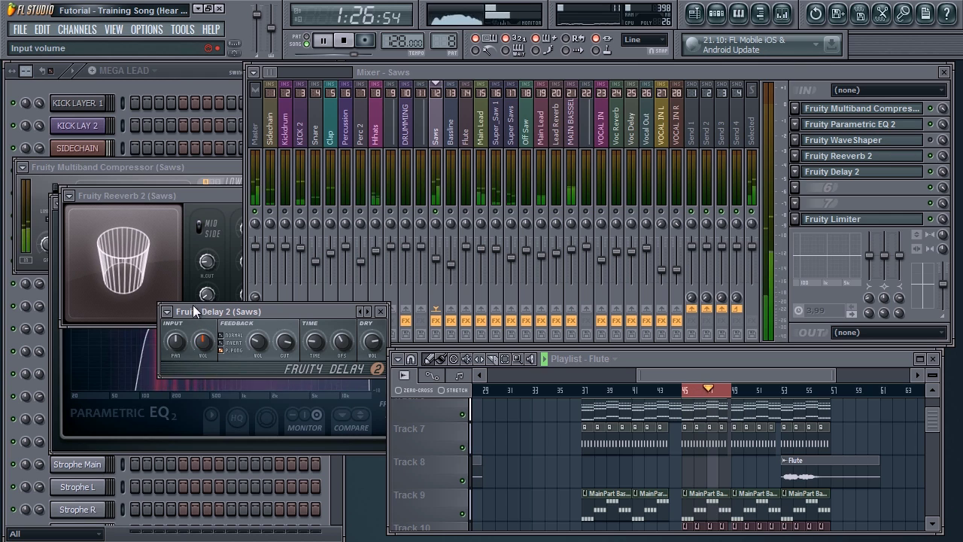
mouse_move(317, 341)
mouse_down()
mouse_move(312, 376)
mouse_move(294, 349)
mouse_up()
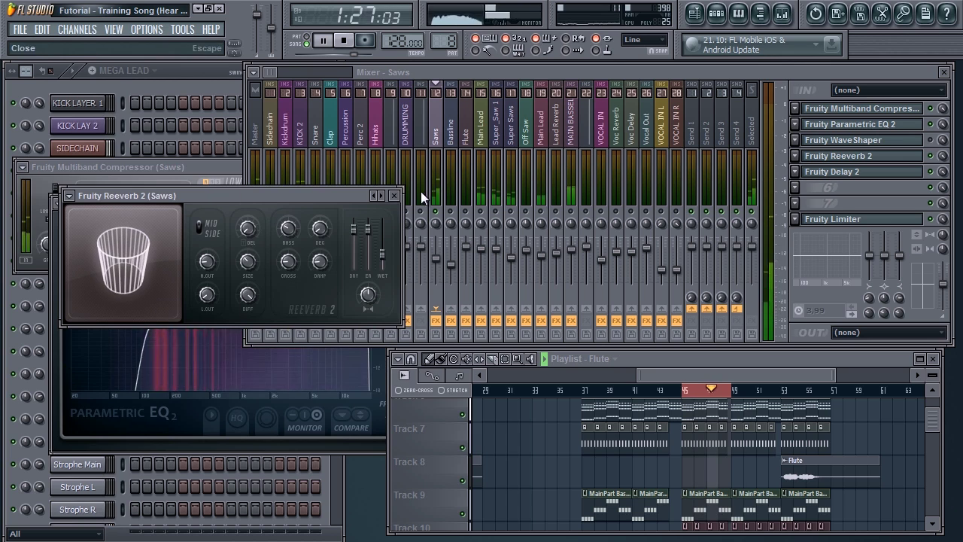
Stop playback and close the Saws track's open effect windows
key(space)
click(397, 195)
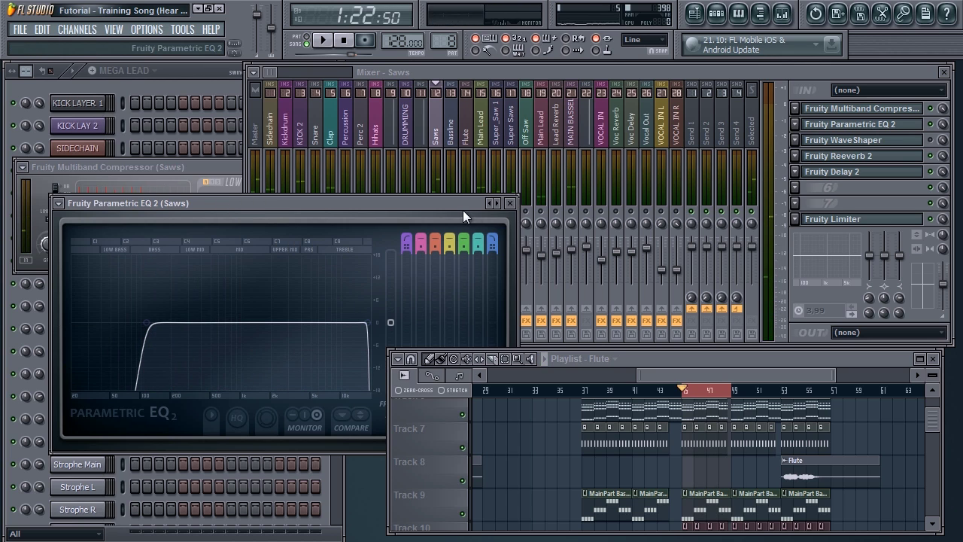
click(510, 203)
click(192, 169)
click(556, 167)
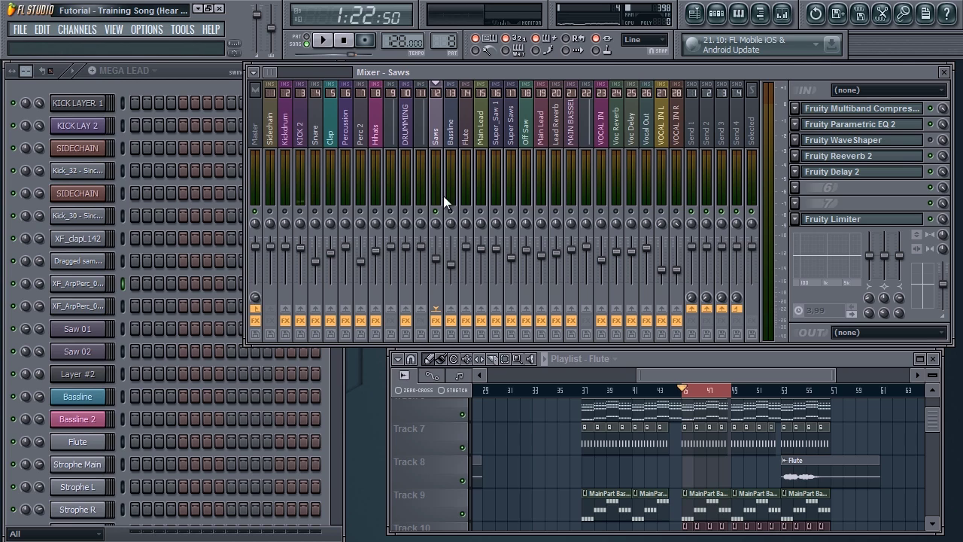
Compare the Saws track in the loop with its effect slots on and bypassed, re-enable them, select the Snare track and stop playback
key(space)
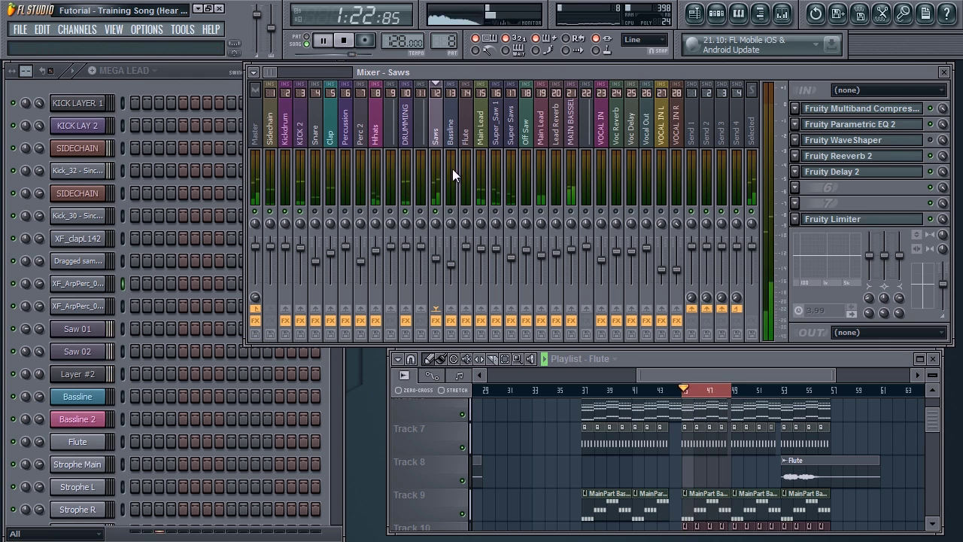
key(space)
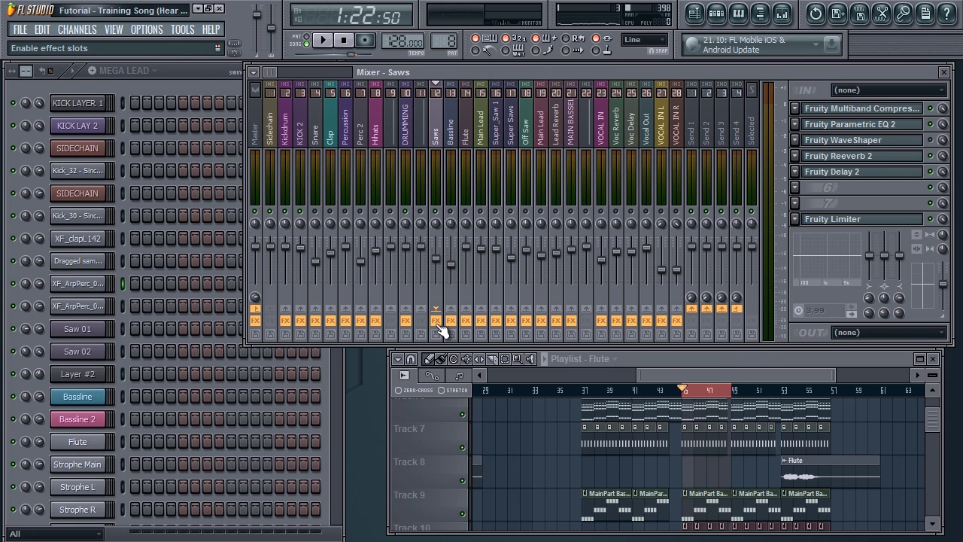
click(437, 322)
key(space)
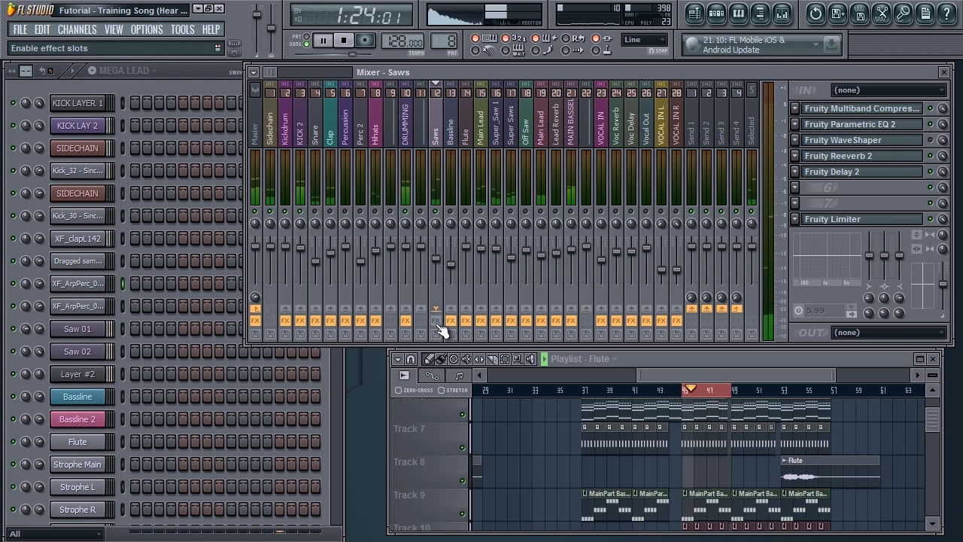
click(437, 321)
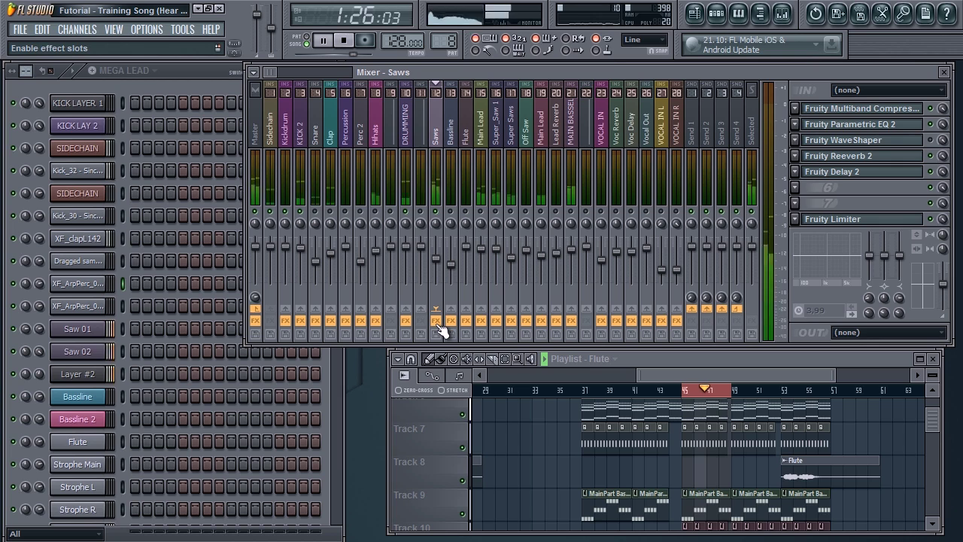
click(321, 225)
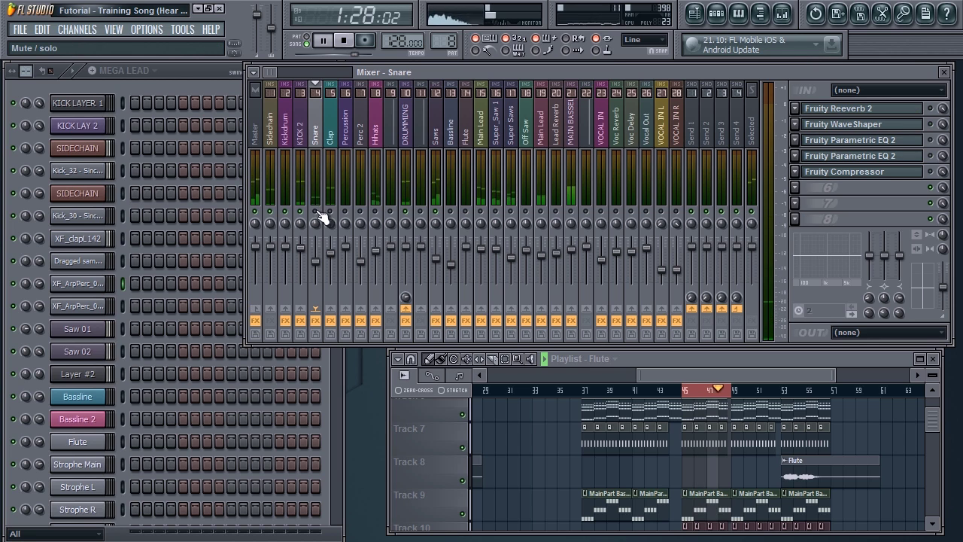
key(space)
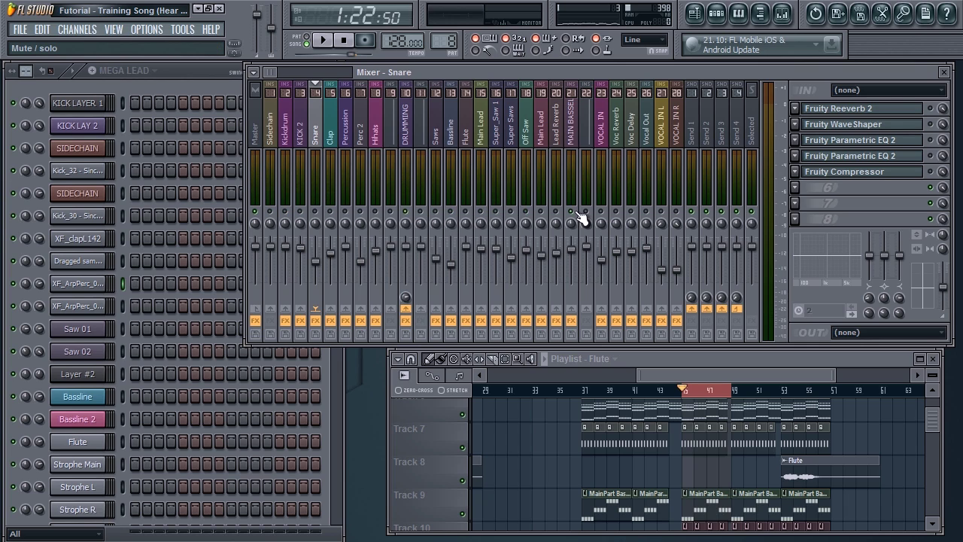
Select the Voc Reverb mixer track and set the Playlist loop over the Strophe vocal clips, from bar 9 to bar 24
click(616, 135)
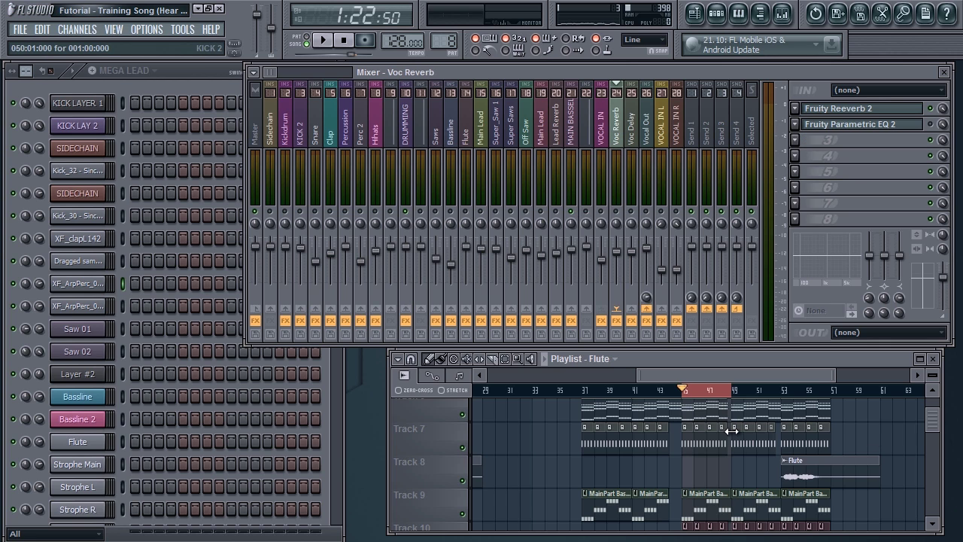
scroll(731, 430, down, 5)
scroll(628, 413, left, 6)
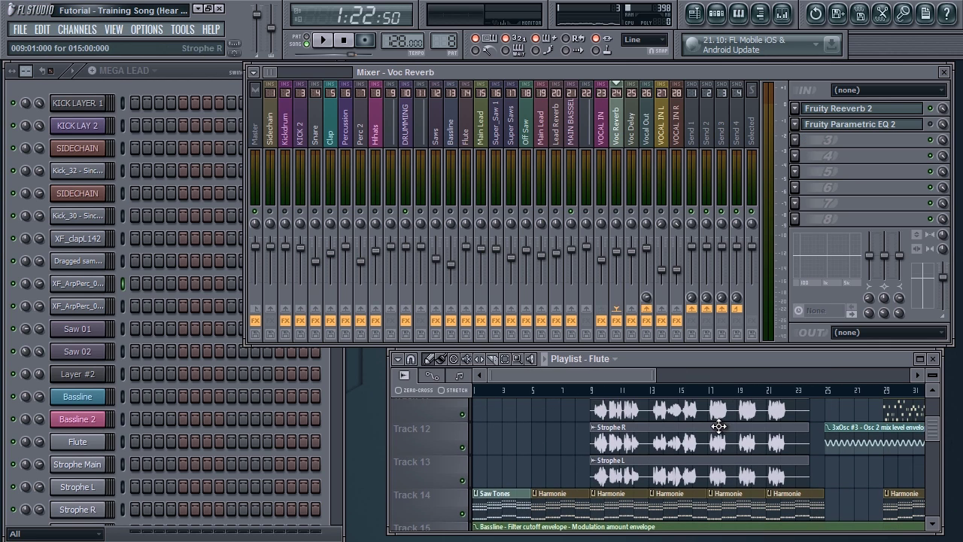
drag(592, 391, 833, 412)
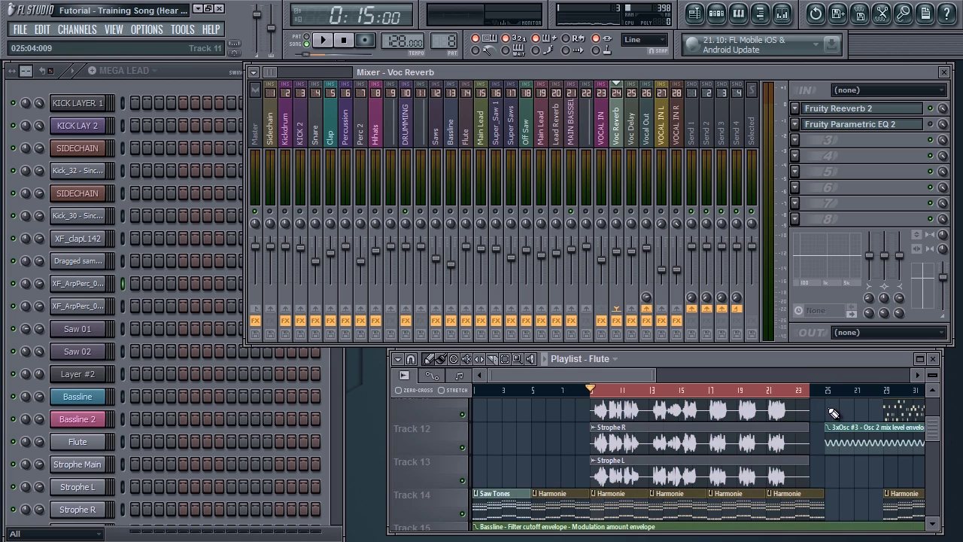
Select the VOCAL IN mixer track and play the vocal section briefly to check its levels and routing
click(619, 133)
click(605, 132)
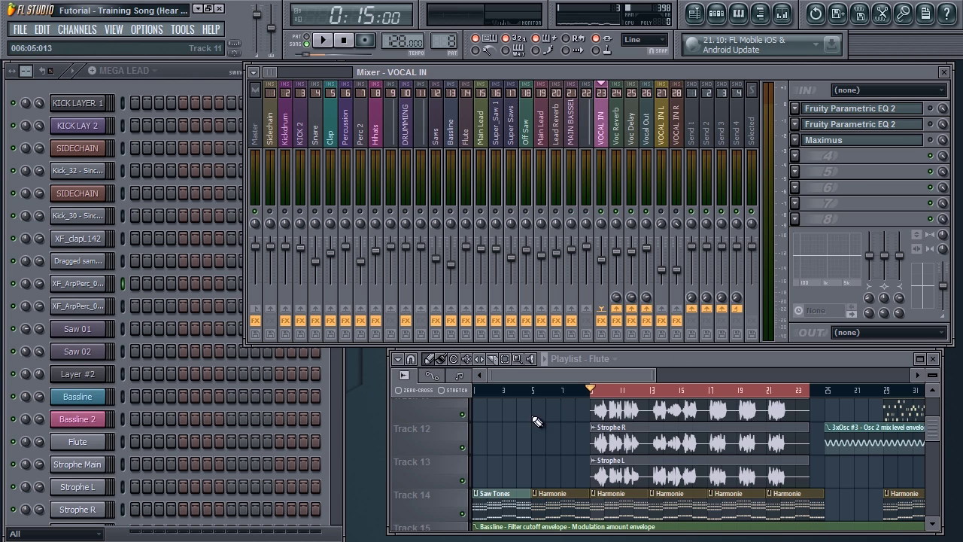
key(space)
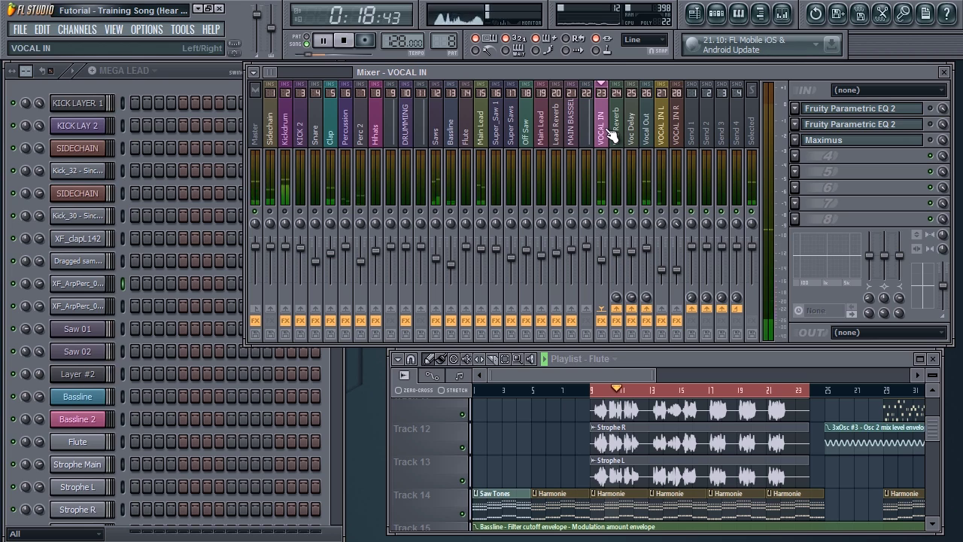
key(space)
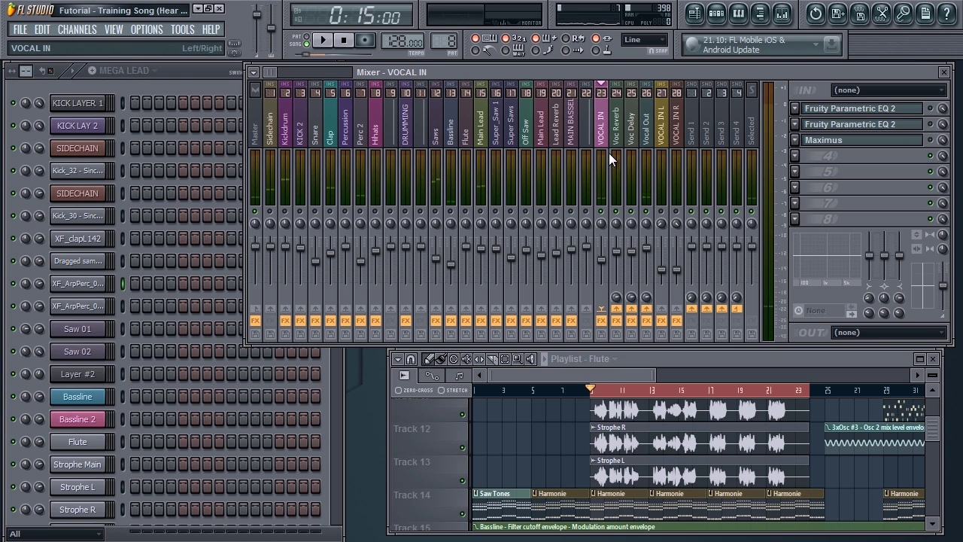
Inspect the VOCAL IN track's two Fruity Parametric EQ 2 effects and Maximus, and close their windows
click(871, 110)
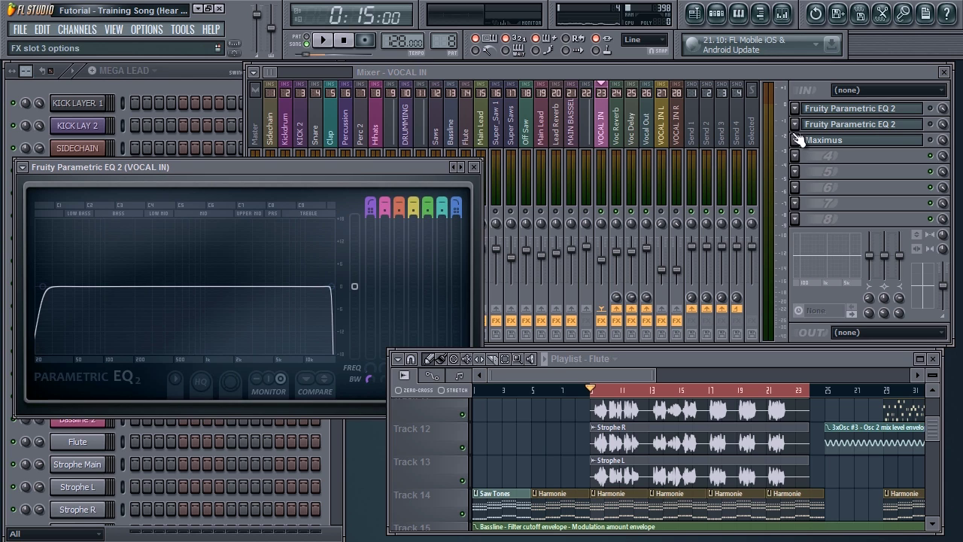
click(859, 125)
click(857, 124)
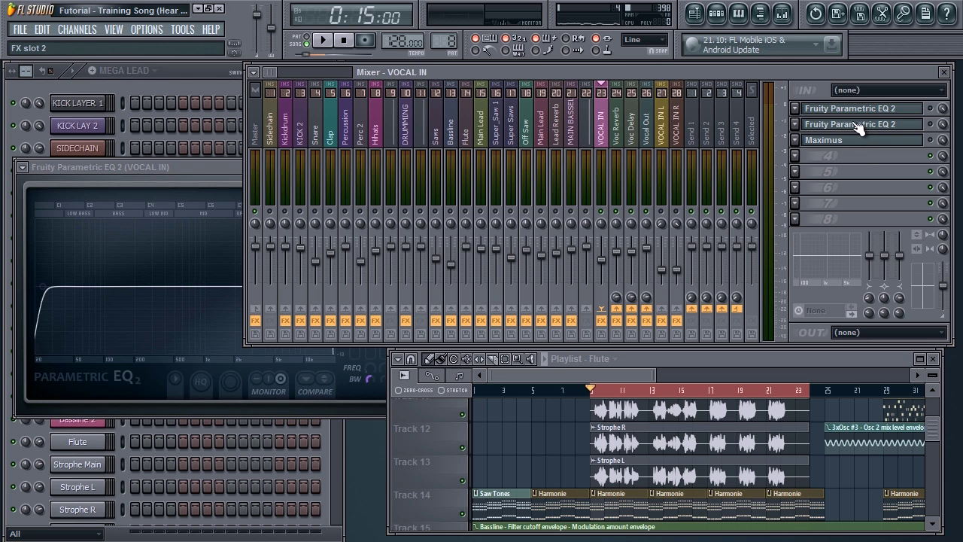
click(857, 143)
click(858, 143)
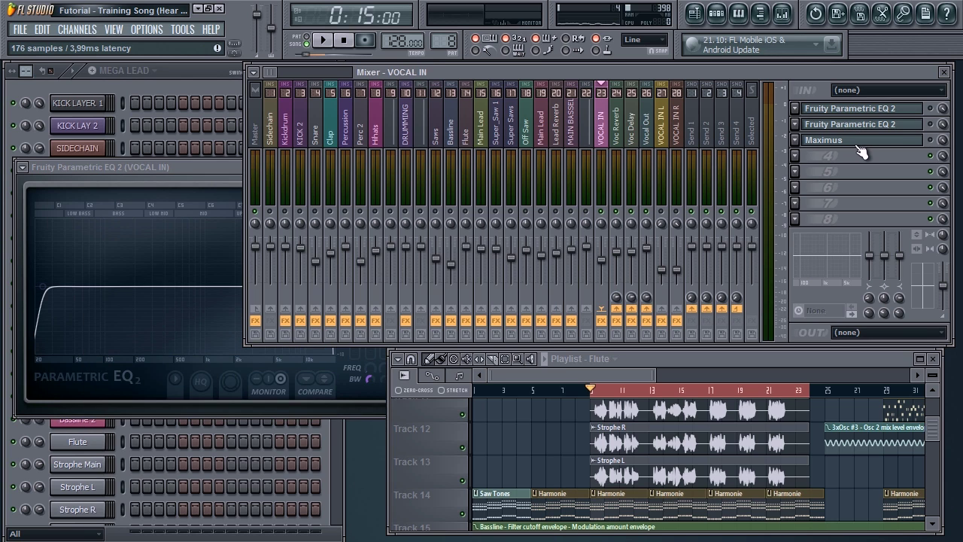
click(163, 164)
click(474, 164)
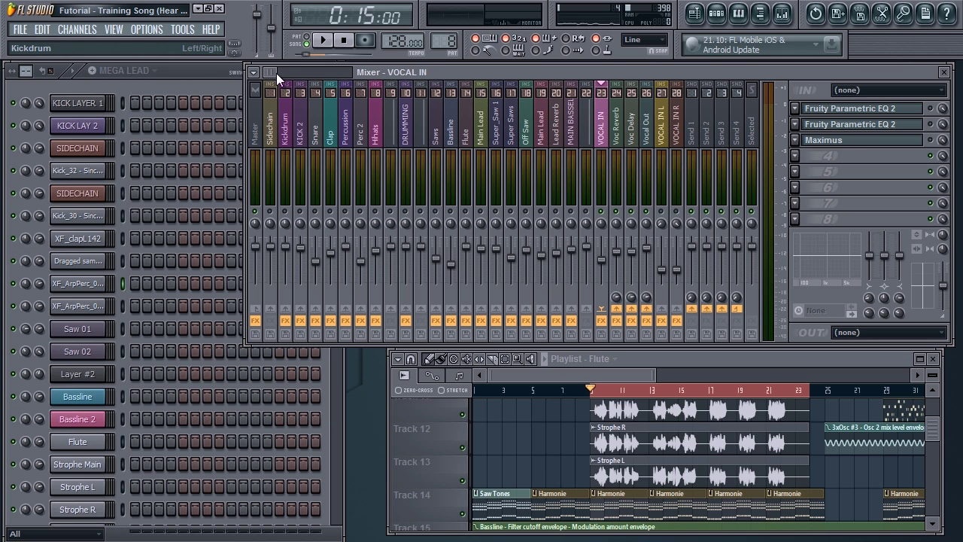
Play the vocal section, select the VOCAL IN R and VOCAL IN L mixer tracks, and inspect VOCAL IN L's first Fruity Parametric EQ 2
drag(276, 73, 283, 73)
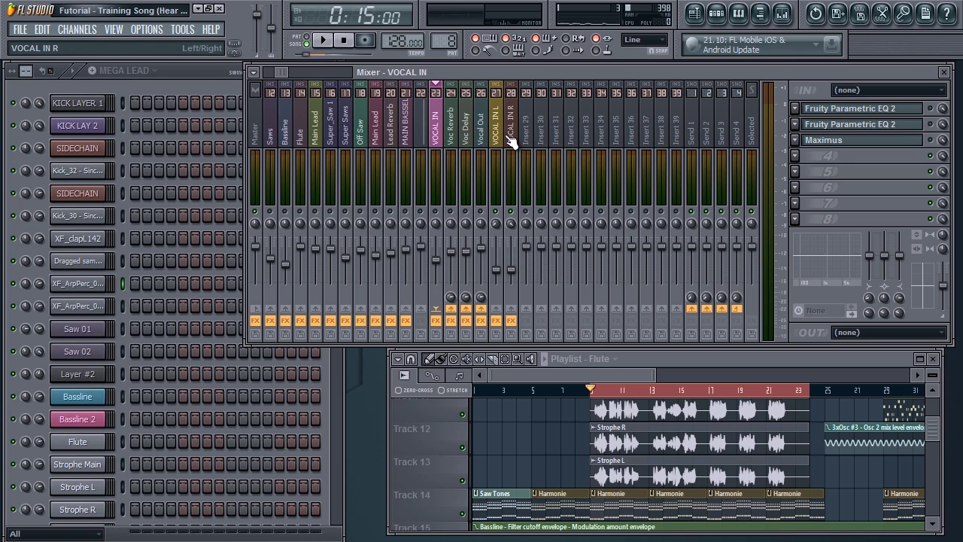
key(space)
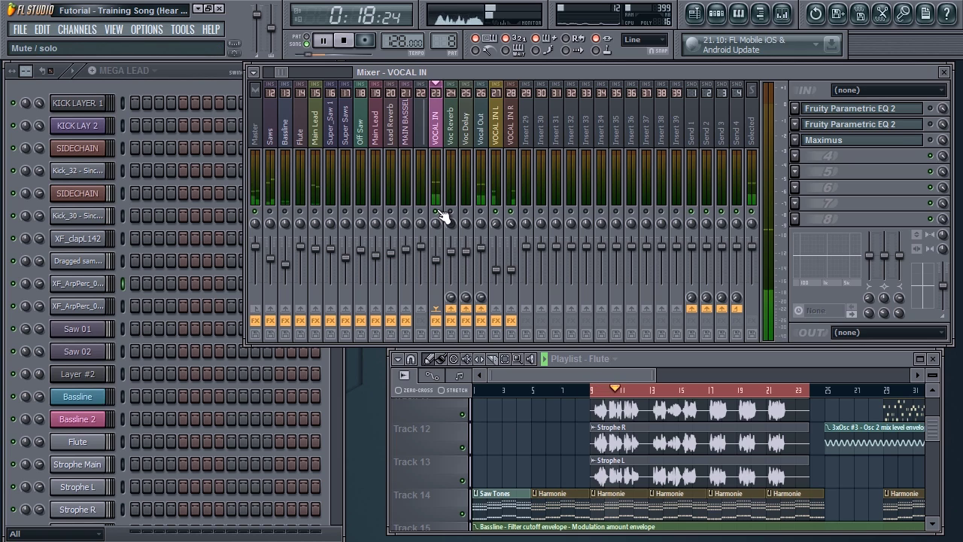
click(503, 122)
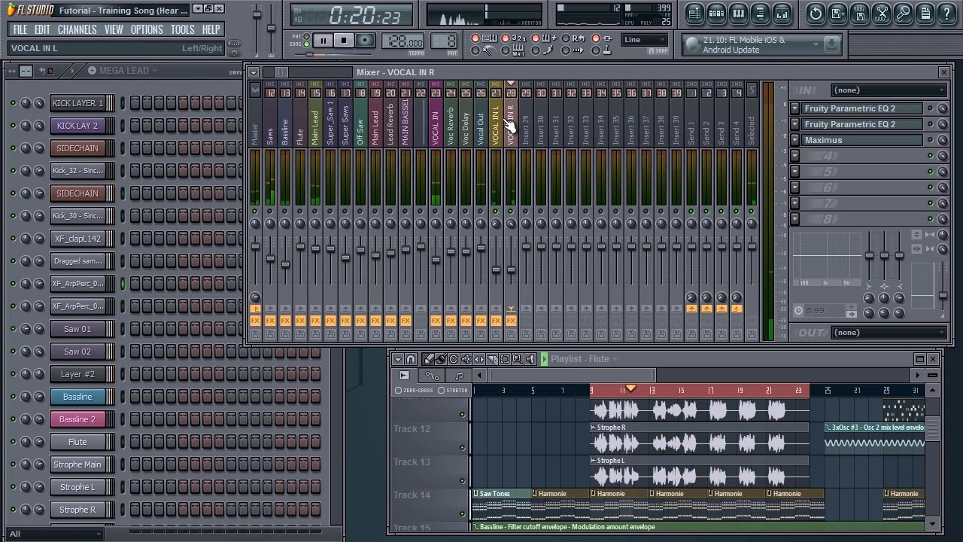
key(space)
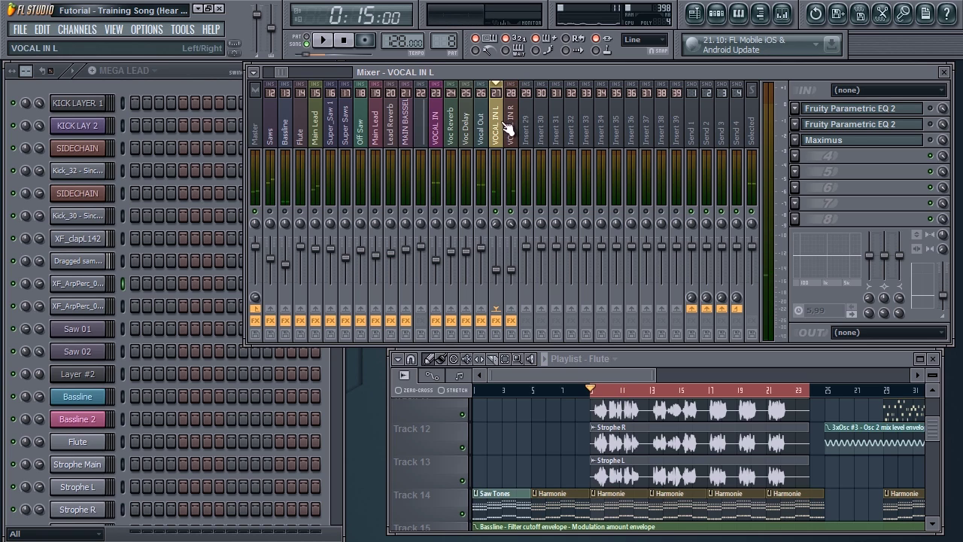
click(901, 110)
click(902, 110)
Select the Master mixer track and clear the Playlist loop over the Strophe vocal clips
drag(285, 72, 268, 72)
click(258, 117)
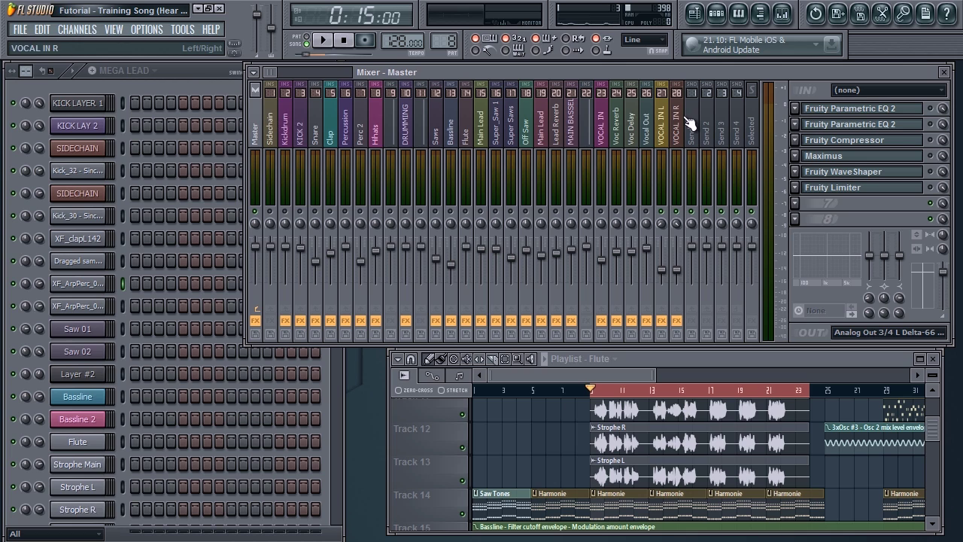
scroll(764, 426, down, 2)
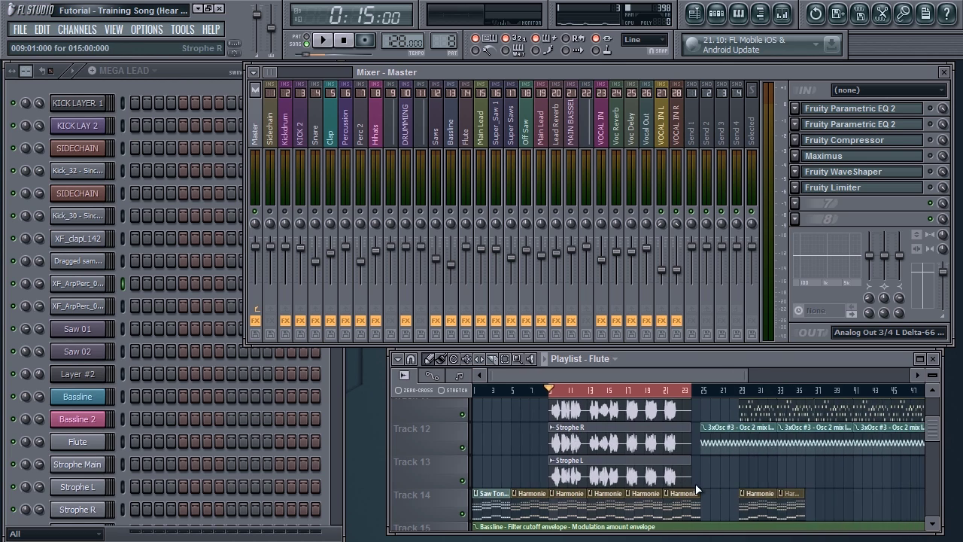
scroll(764, 426, down, 3)
scroll(763, 421, up, 3)
scroll(764, 421, down, 2)
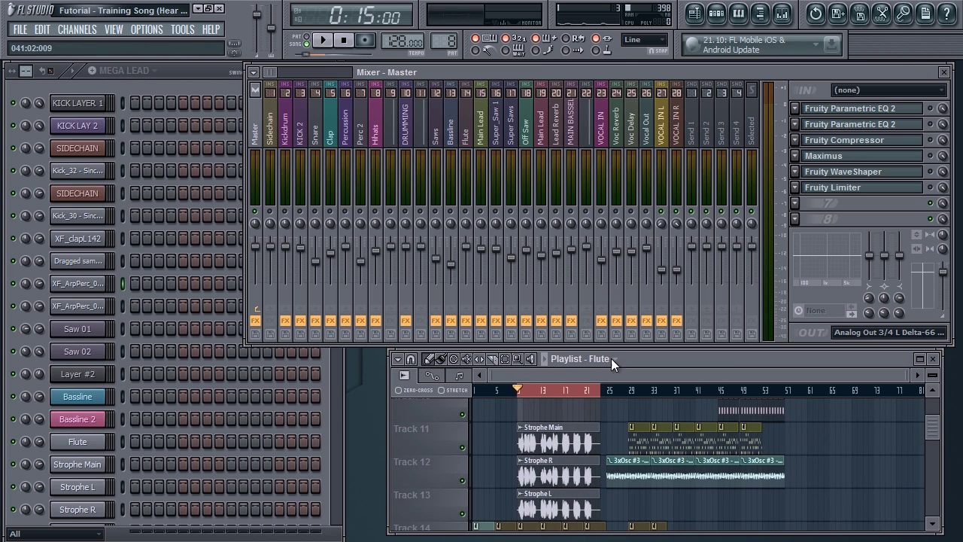
click(557, 388)
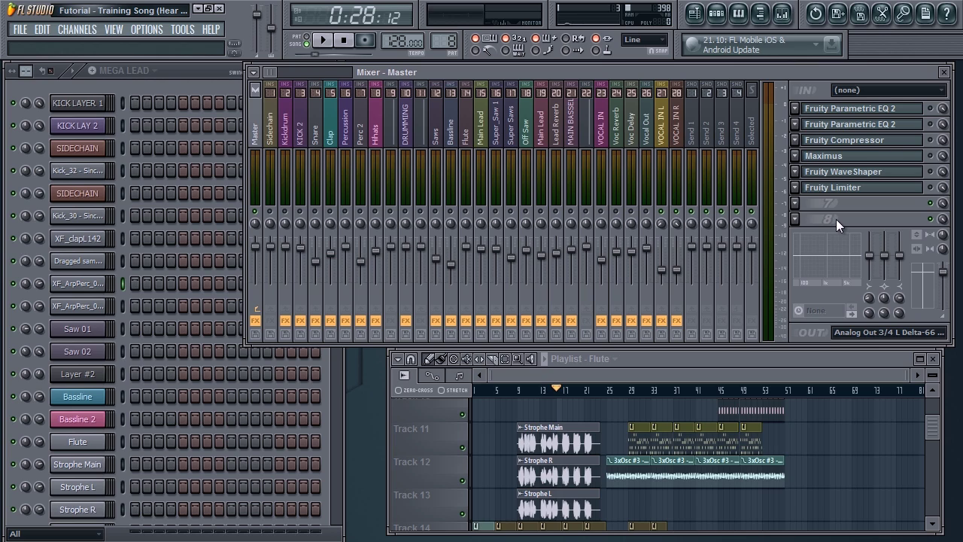
Open the recent project "Futorial - Training Song (Hear My Call)_w_samples.flp" and route the Master output to Analog Out 3/4 Delta-66
click(21, 30)
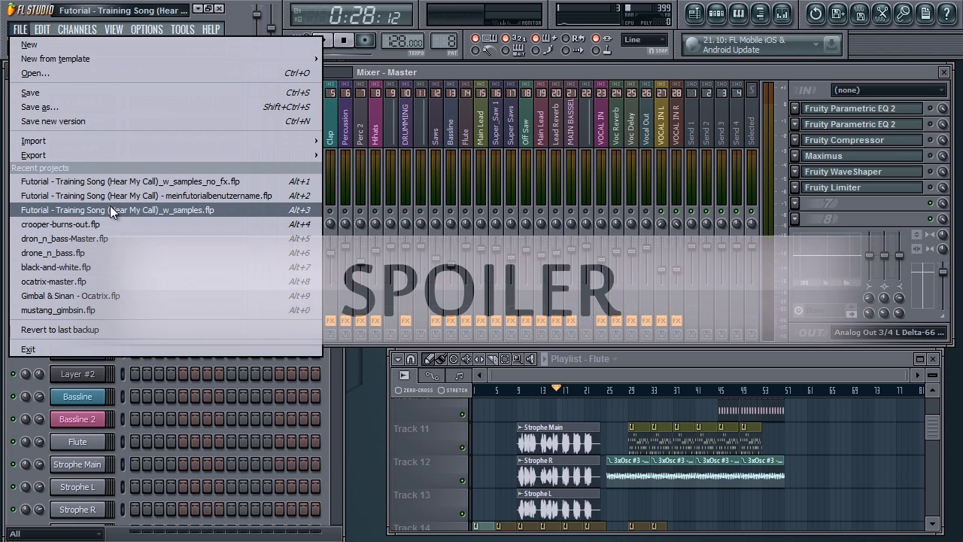
click(112, 210)
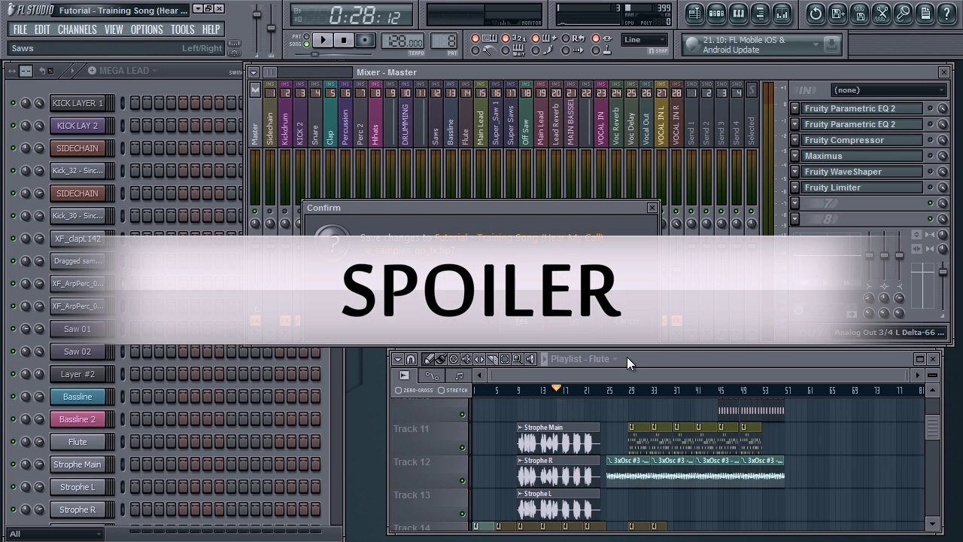
click(572, 329)
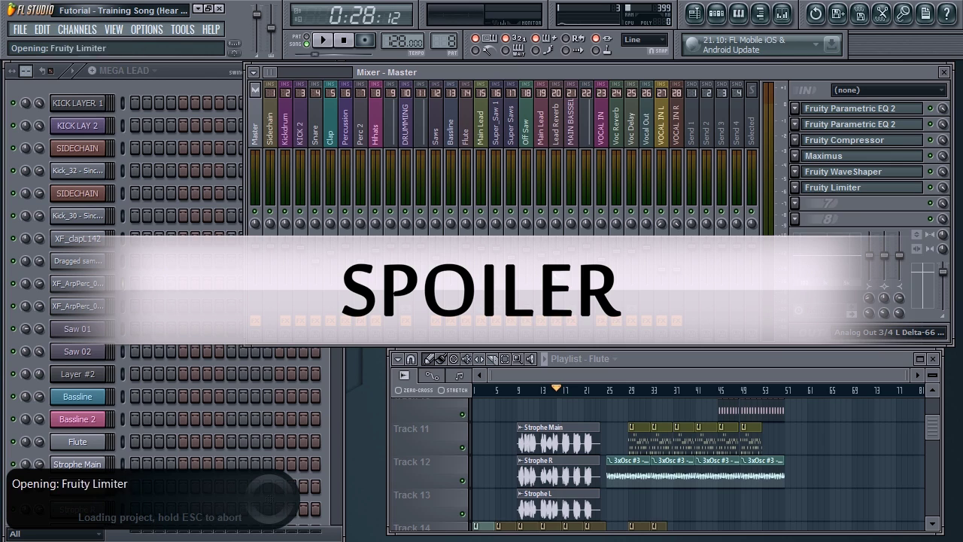
click(887, 331)
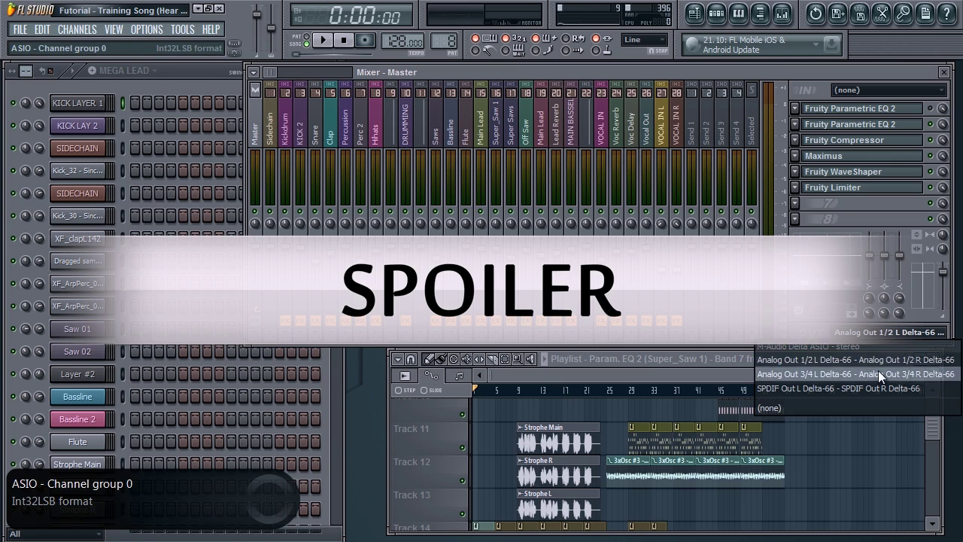
click(878, 370)
Play the song from the start, check the Saws mixer track, enlarge the Playlist window and select the Master track
key(space)
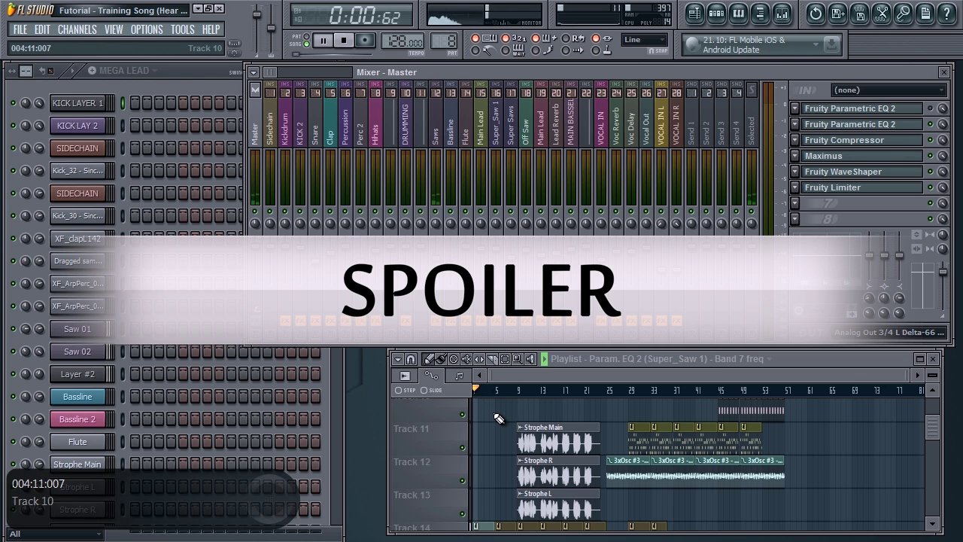
click(437, 138)
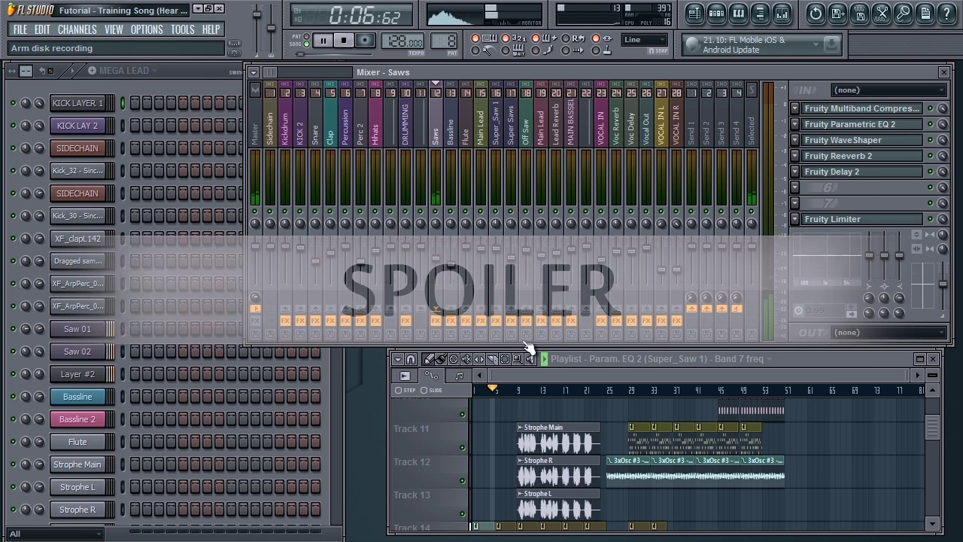
drag(391, 352, 286, 302)
click(255, 121)
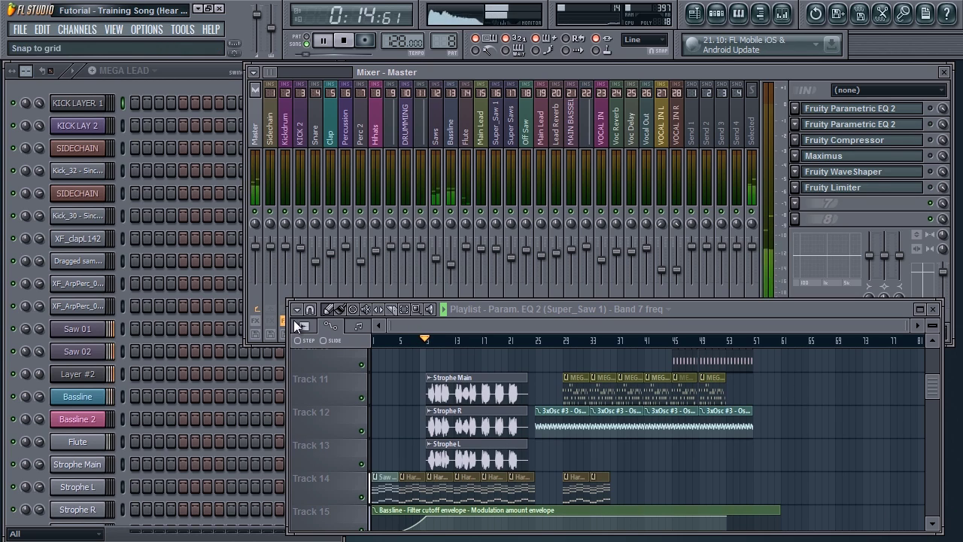
During playback, inspect the Master's second Fruity Parametric EQ 2 and re-enable it, Fruity Compressor, Maximus, Fruity WaveShaper and Fruity Limiter
click(924, 125)
click(925, 125)
click(925, 125)
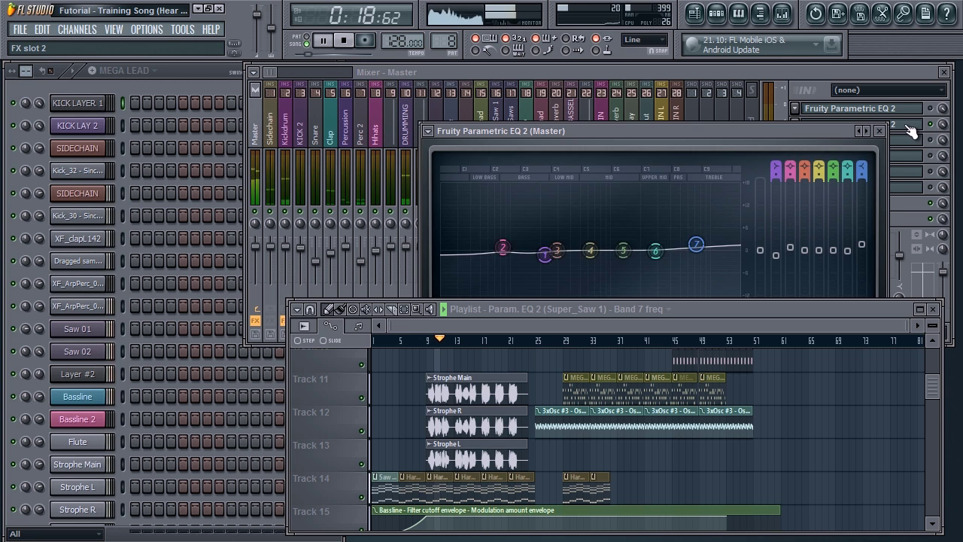
drag(810, 130, 686, 99)
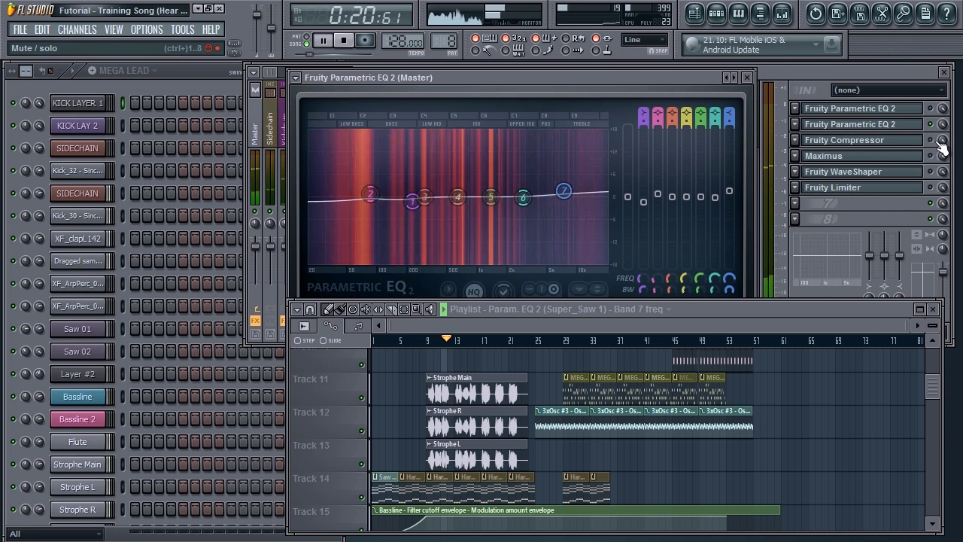
key(Escape)
click(931, 143)
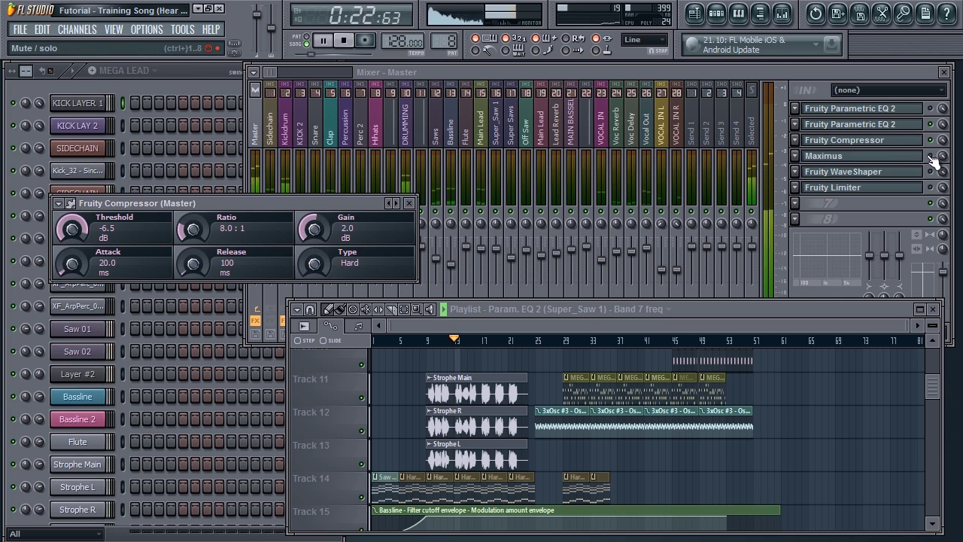
click(936, 158)
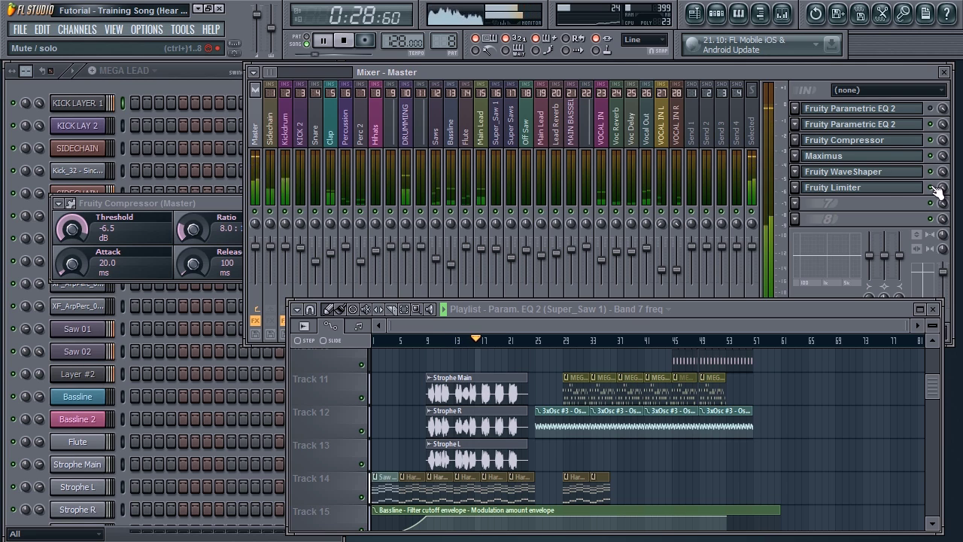
Inspect the Master's Fruity Limiter, and close the Limiter and Fruity Compressor windows
click(832, 188)
drag(215, 340, 197, 85)
click(567, 79)
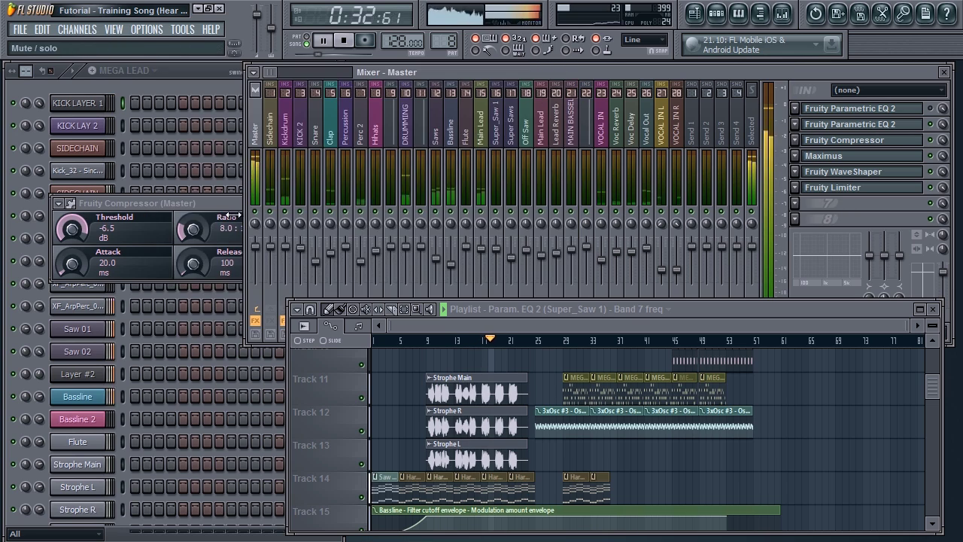
click(408, 203)
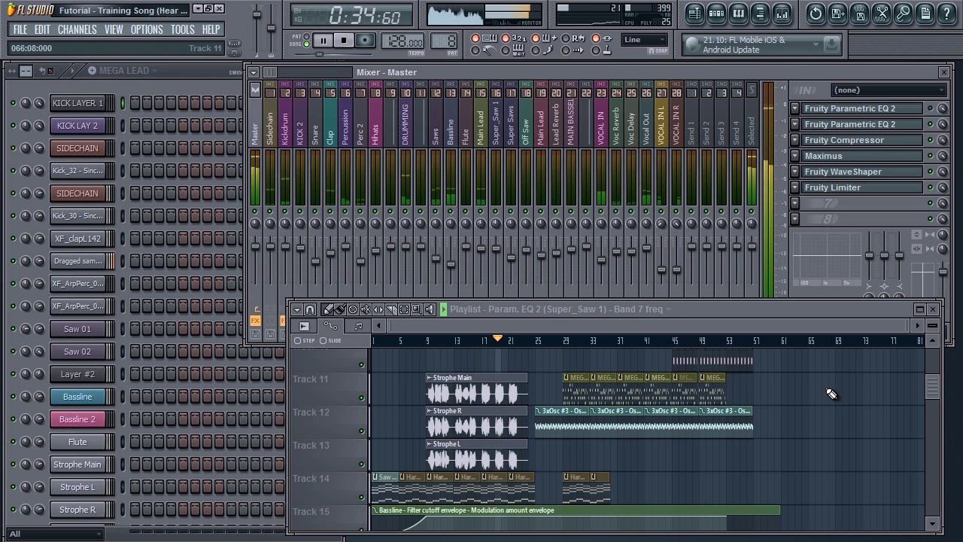
Open the first Bassline Support clip on Playlist Track 4 in the Piano roll and place its window above the Playlist
scroll(803, 404, down, 1)
scroll(737, 419, up, 4)
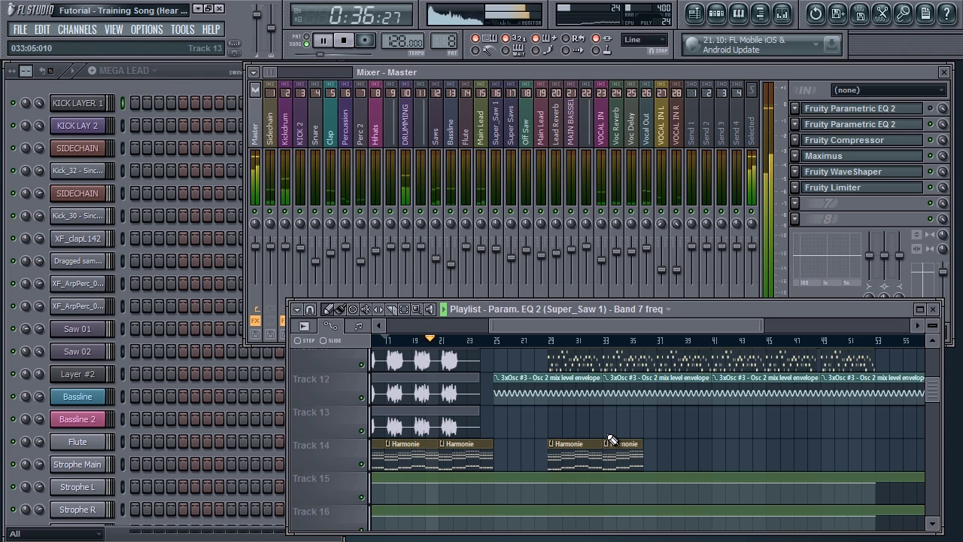
scroll(602, 437, up, 1)
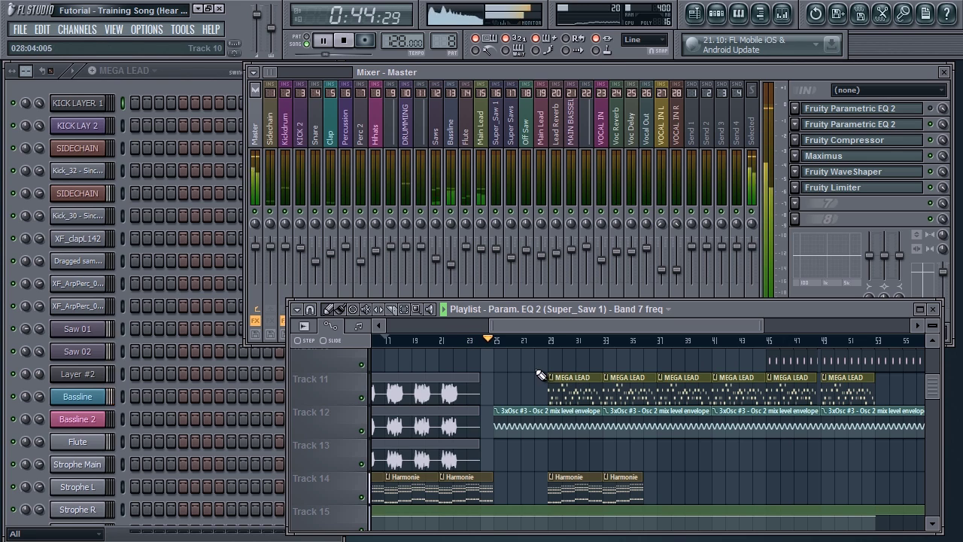
scroll(538, 375, up, 5)
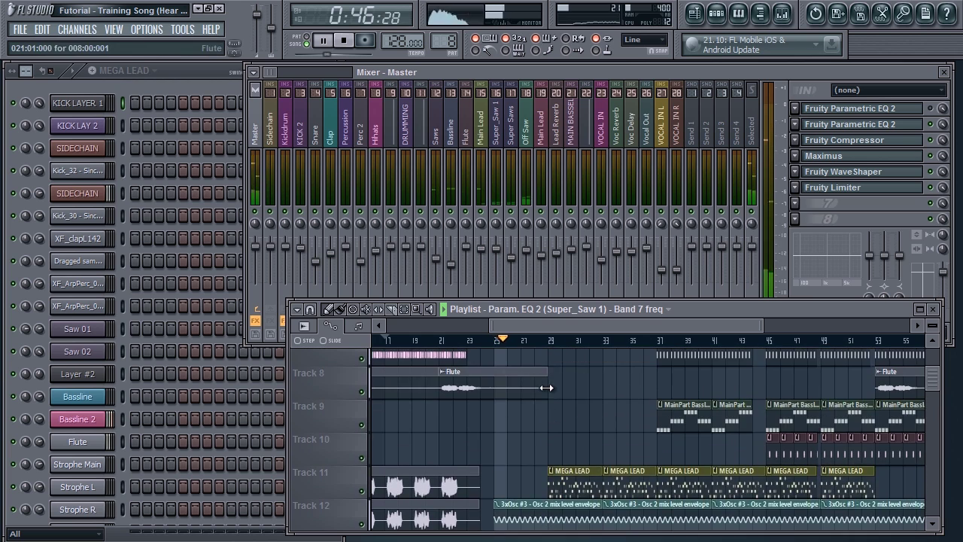
scroll(542, 417, up, 2)
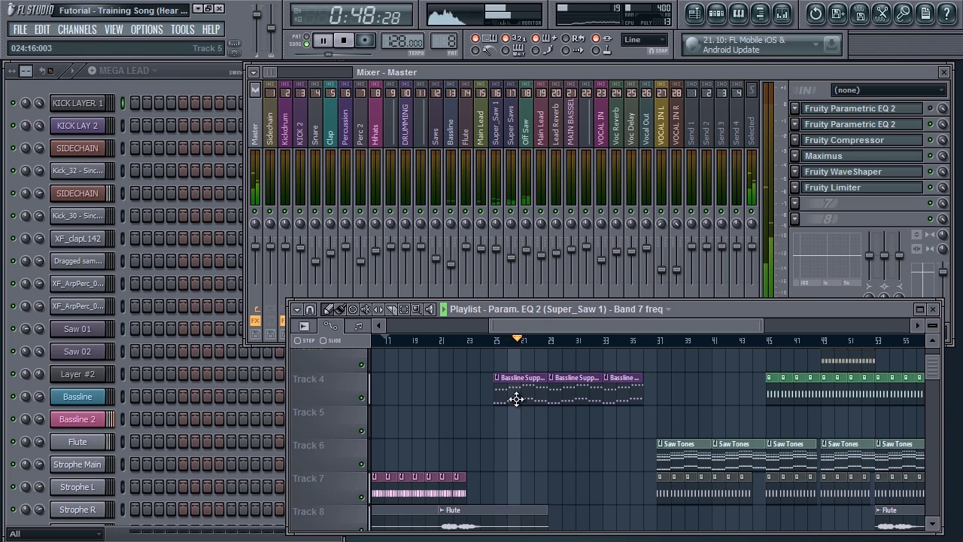
double_click(516, 399)
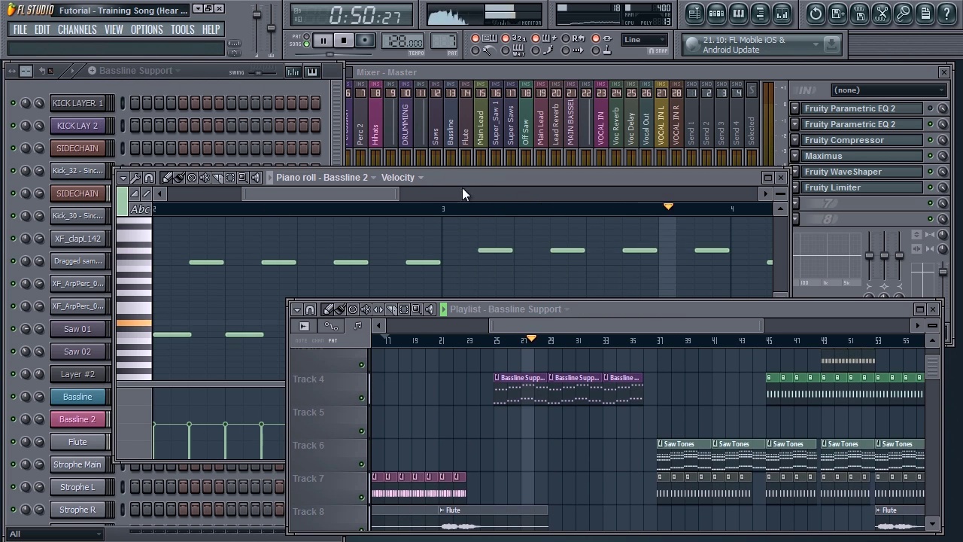
drag(484, 185, 471, 76)
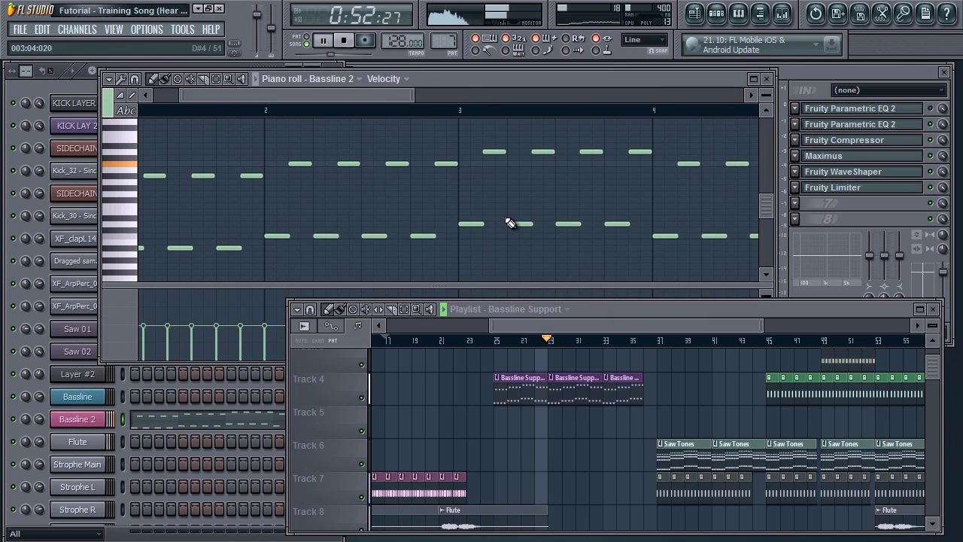
scroll(512, 233, down, 2)
Open the first MEGA LEAD clip on Playlist Track 11 in the Piano roll to view its whole melody
scroll(605, 429, down, 3)
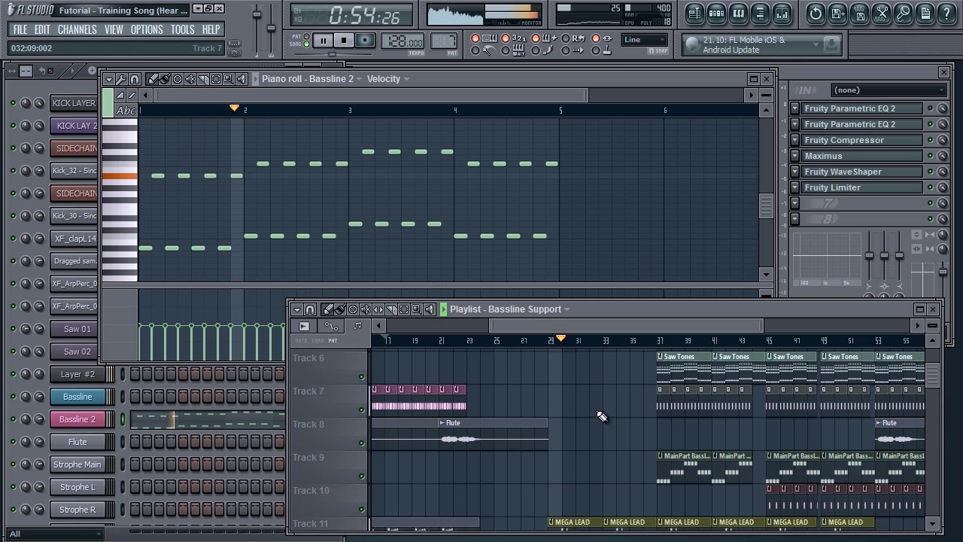
scroll(602, 416, down, 2)
double_click(579, 444)
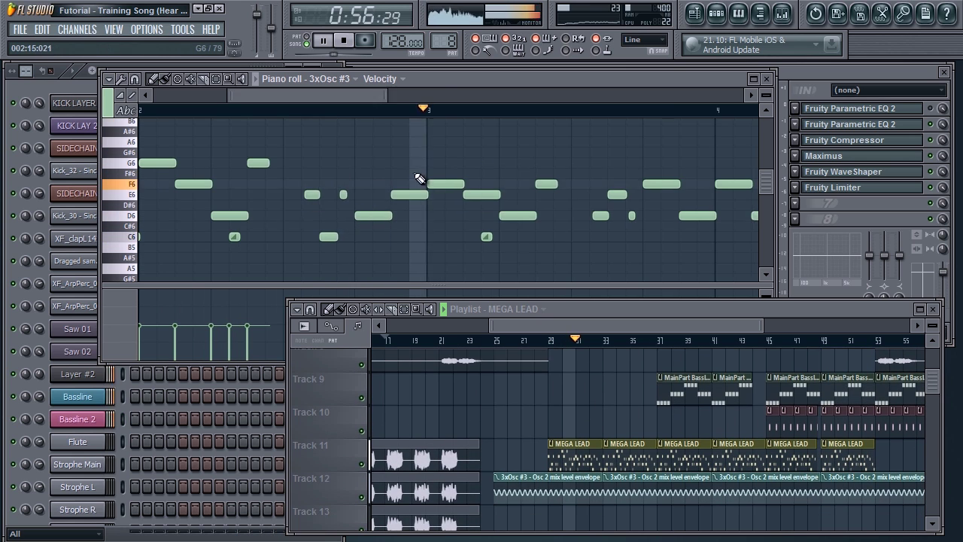
scroll(433, 203, down, 3)
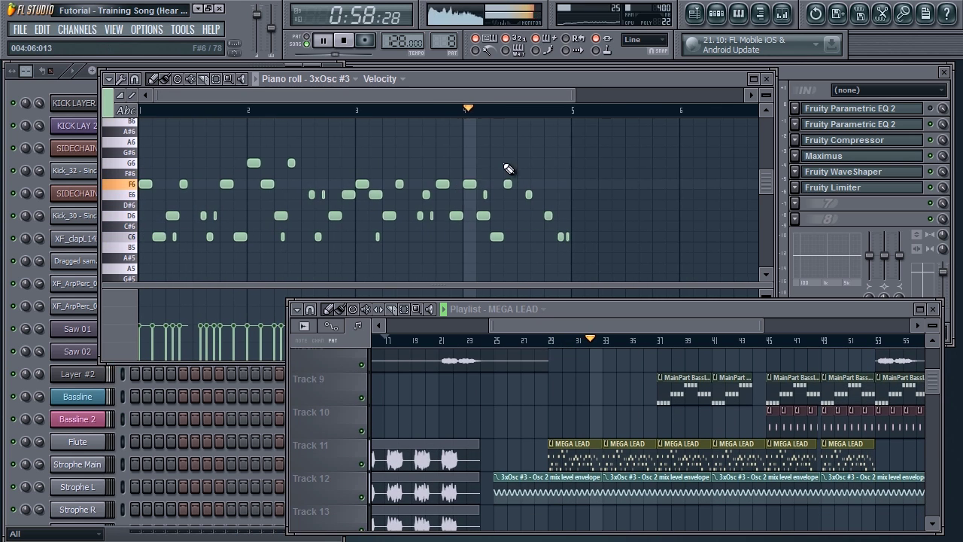
Enlarge the Playlist window and follow playback through the main part's Saw Tones, MainPart Bassline and MEGA LEAD clips from bar 37
scroll(644, 397, right, 2)
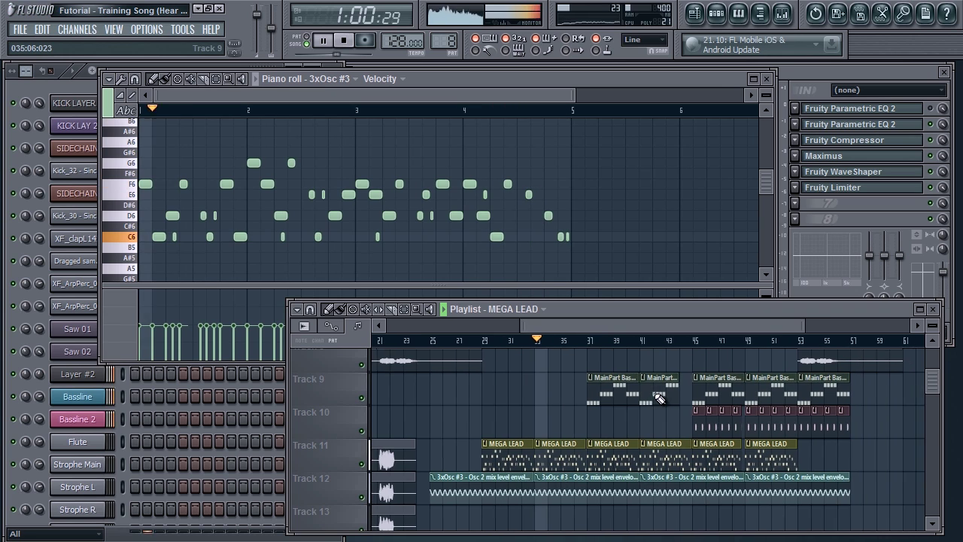
scroll(658, 399, up, 1)
scroll(597, 317, up, 1)
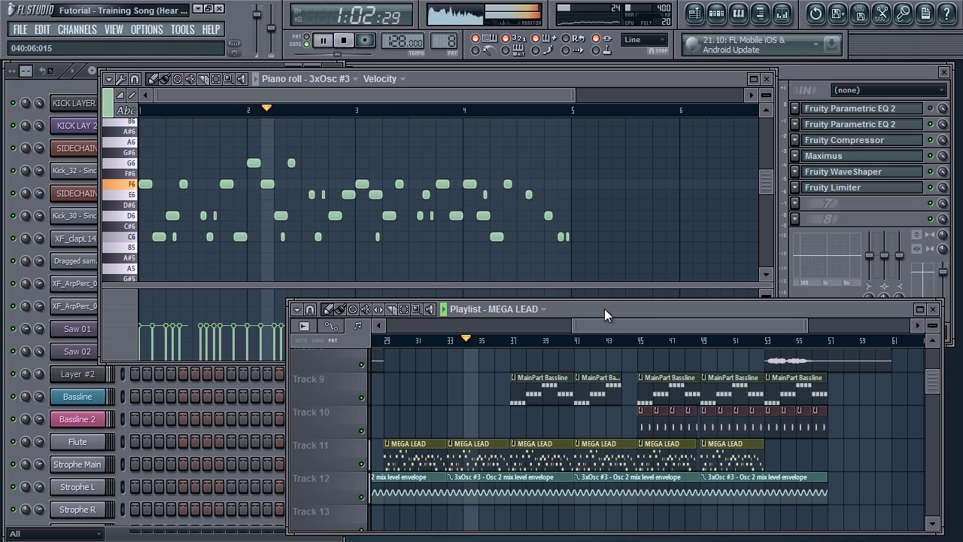
drag(604, 309, 608, 252)
scroll(565, 406, up, 3)
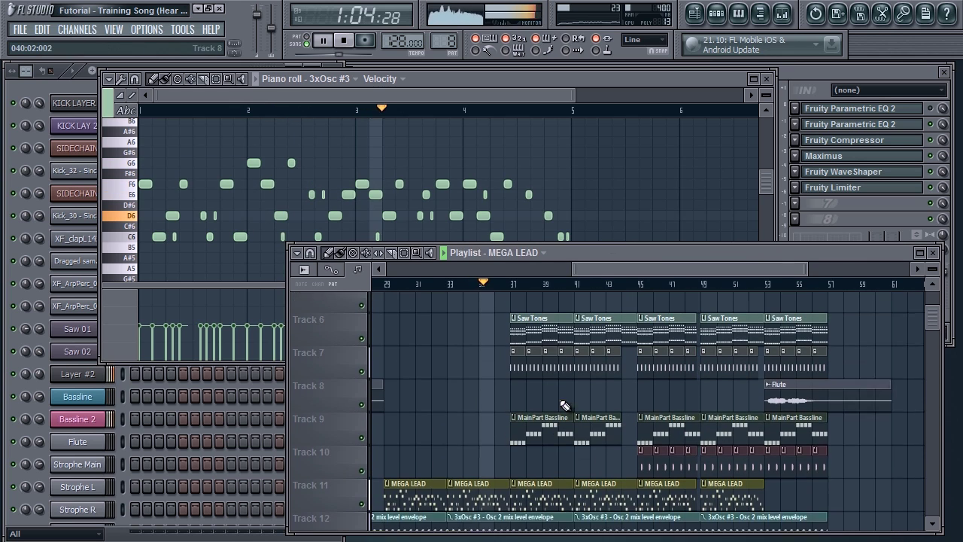
scroll(561, 402, up, 1)
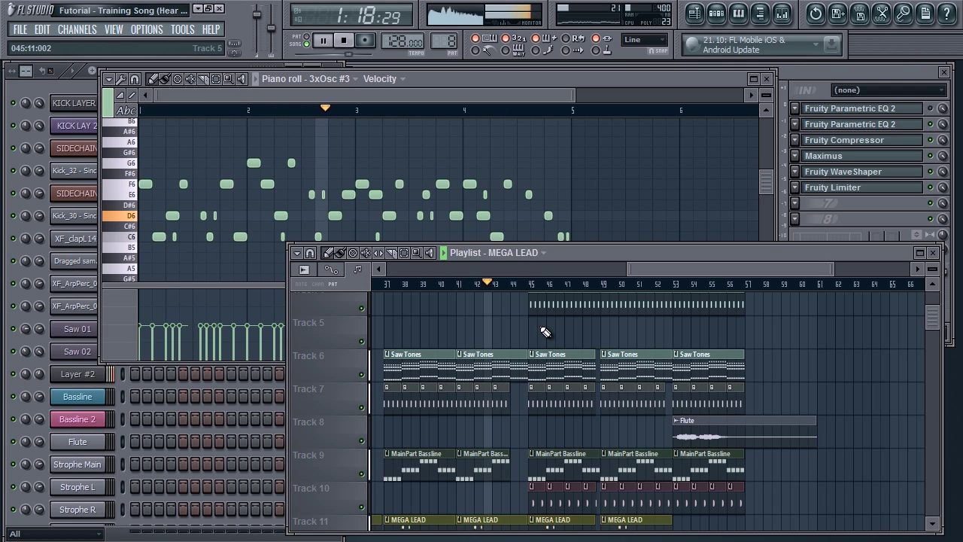
scroll(545, 332, down, 3)
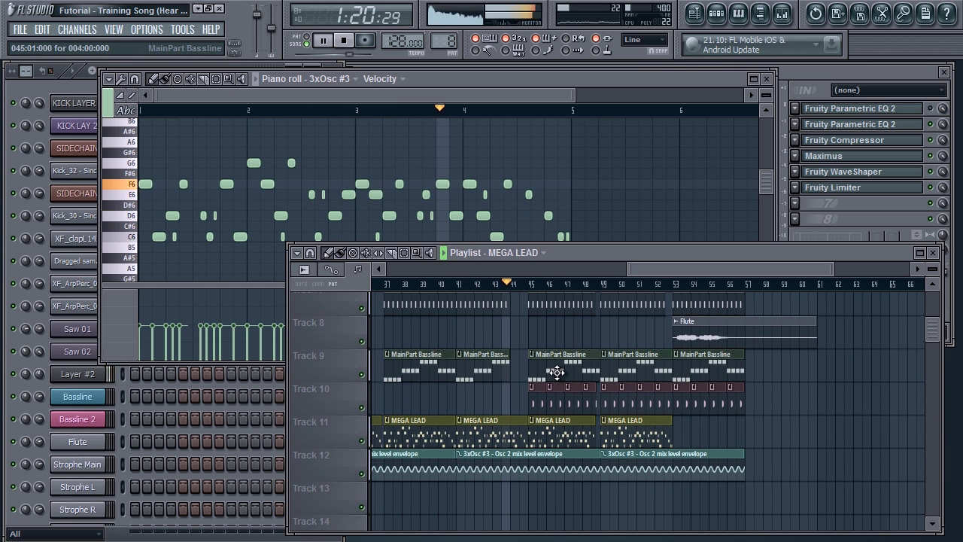
Follow playback from about bar 44 to 54 in the Playlist, examining the drum, Saw Tones, Flute, MainPart Bassline, MEGA LEAD, automation and Super_Saws clips
scroll(565, 372, up, 5)
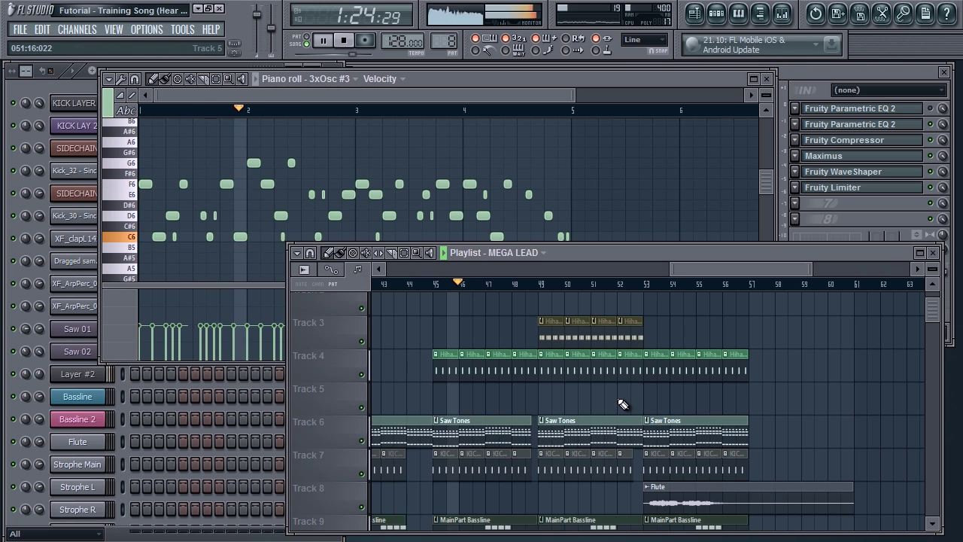
scroll(617, 398, down, 4)
scroll(617, 398, down, 1)
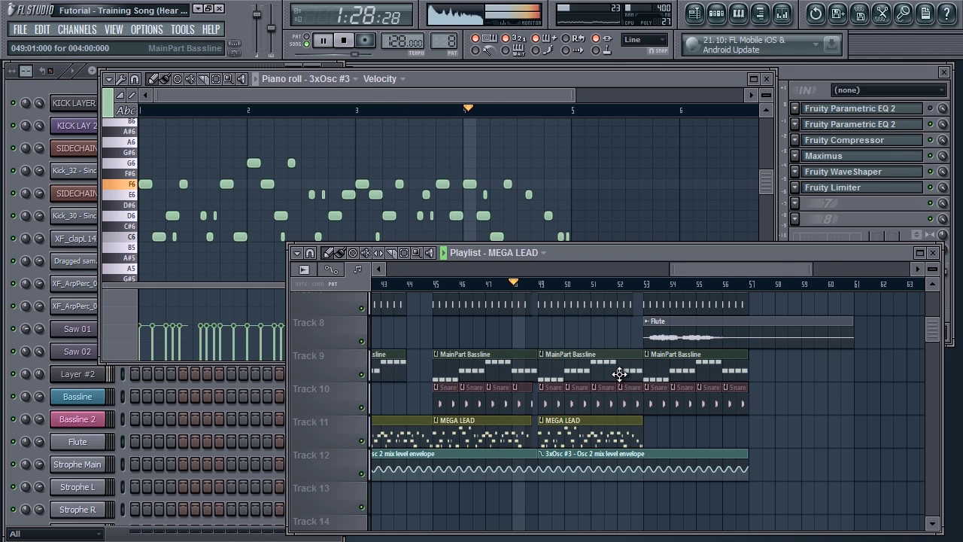
scroll(632, 388, down, 2)
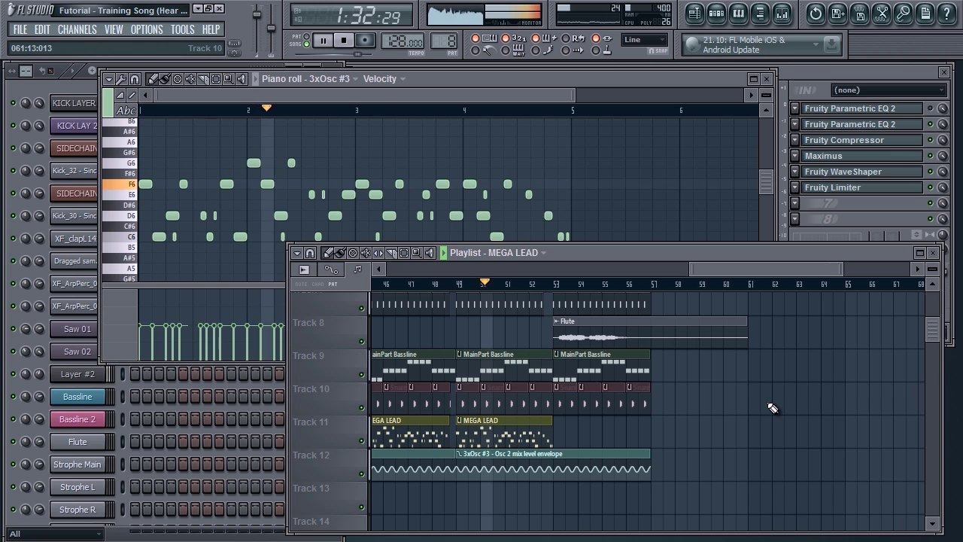
scroll(772, 408, up, 2)
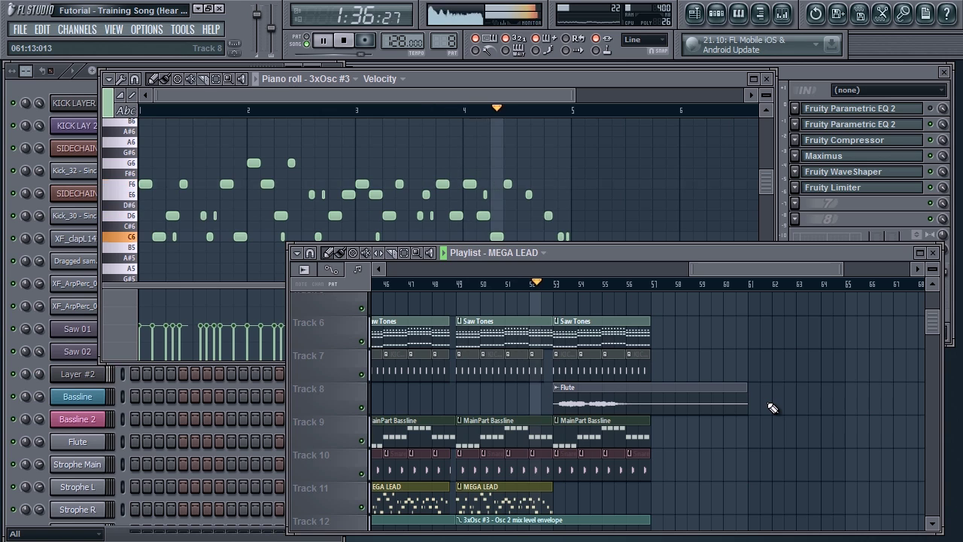
scroll(773, 408, down, 9)
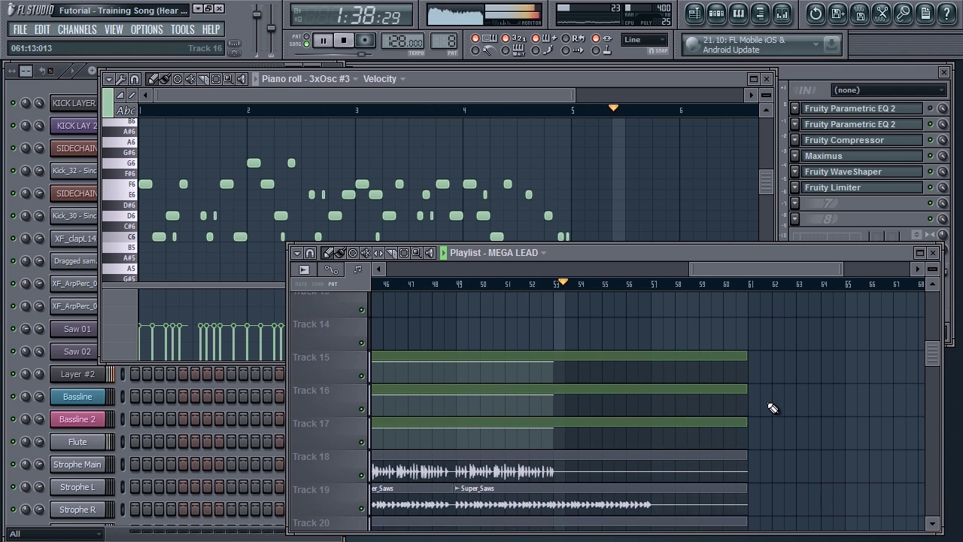
scroll(718, 399, up, 8)
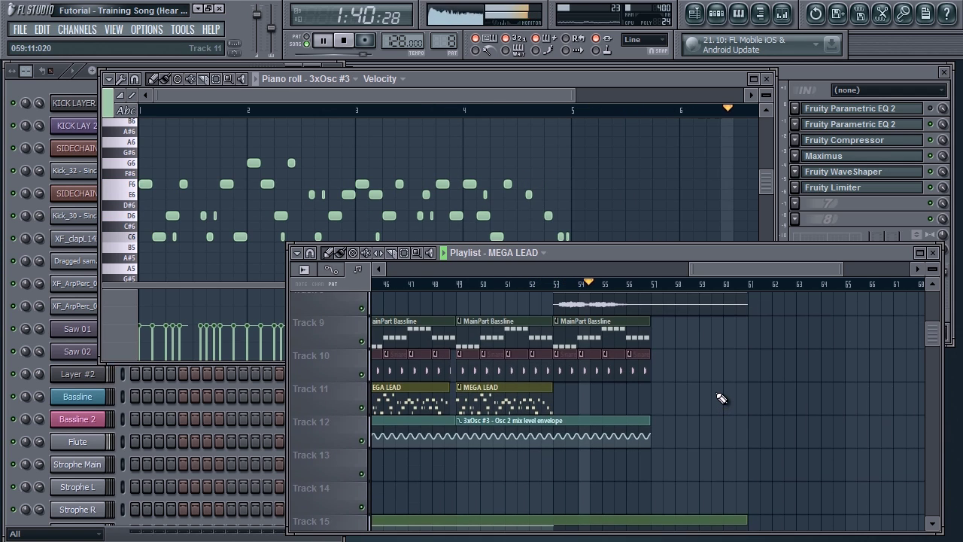